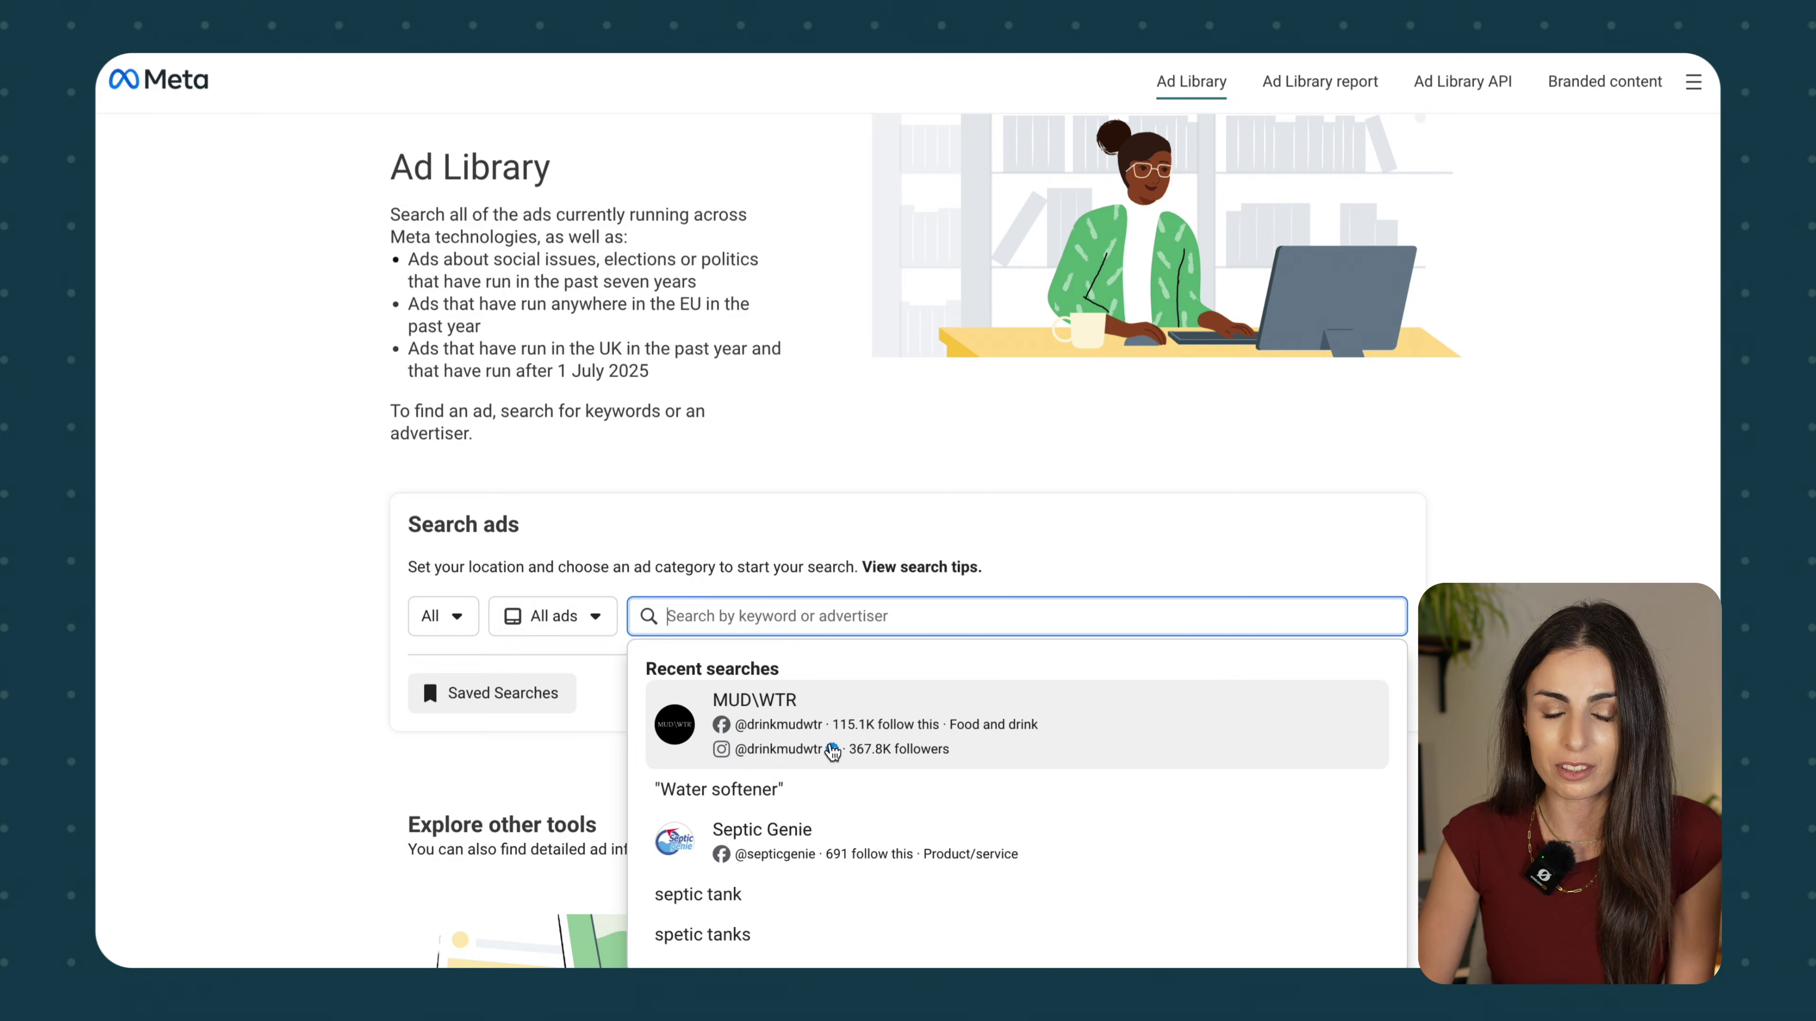
Open MUD\WTR's advertiser results from the recent searches and browse its active ads for a video creative
{"action": "left_click", "coordinate": [831, 749]}
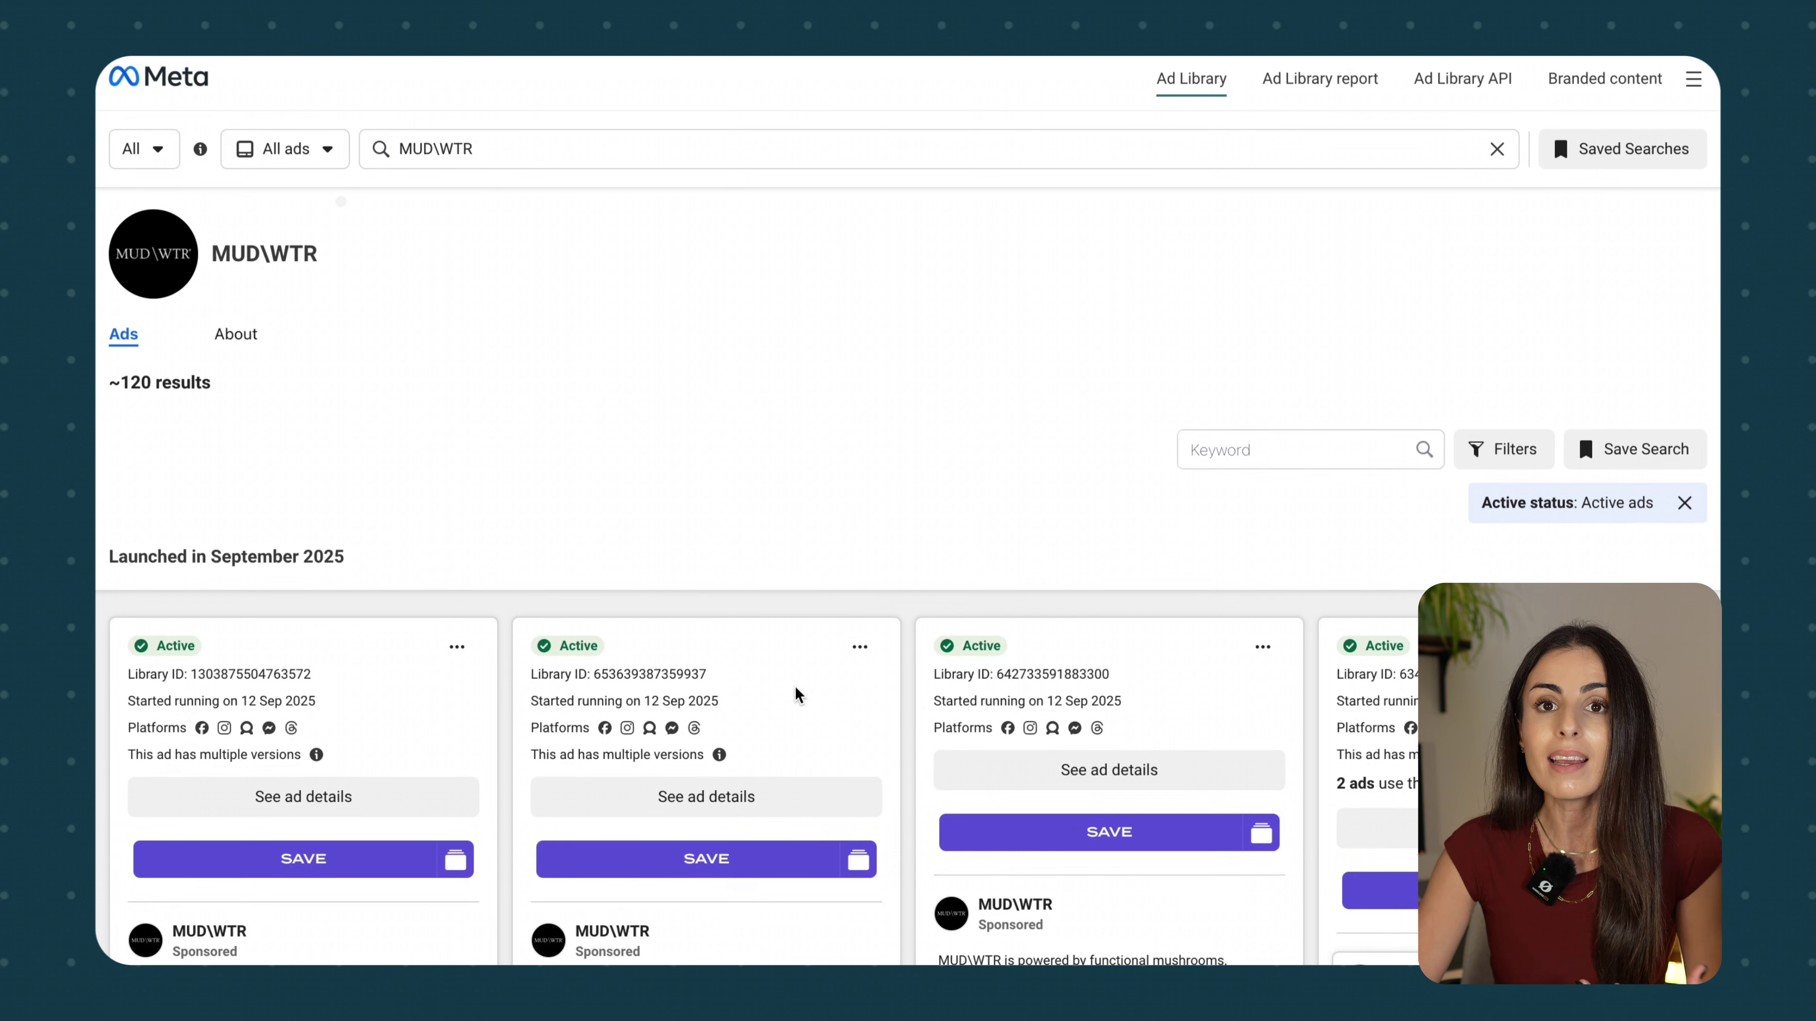
{"action": "scroll", "coordinate": [798, 693], "scroll_direction": "down", "scroll_amount": 5}
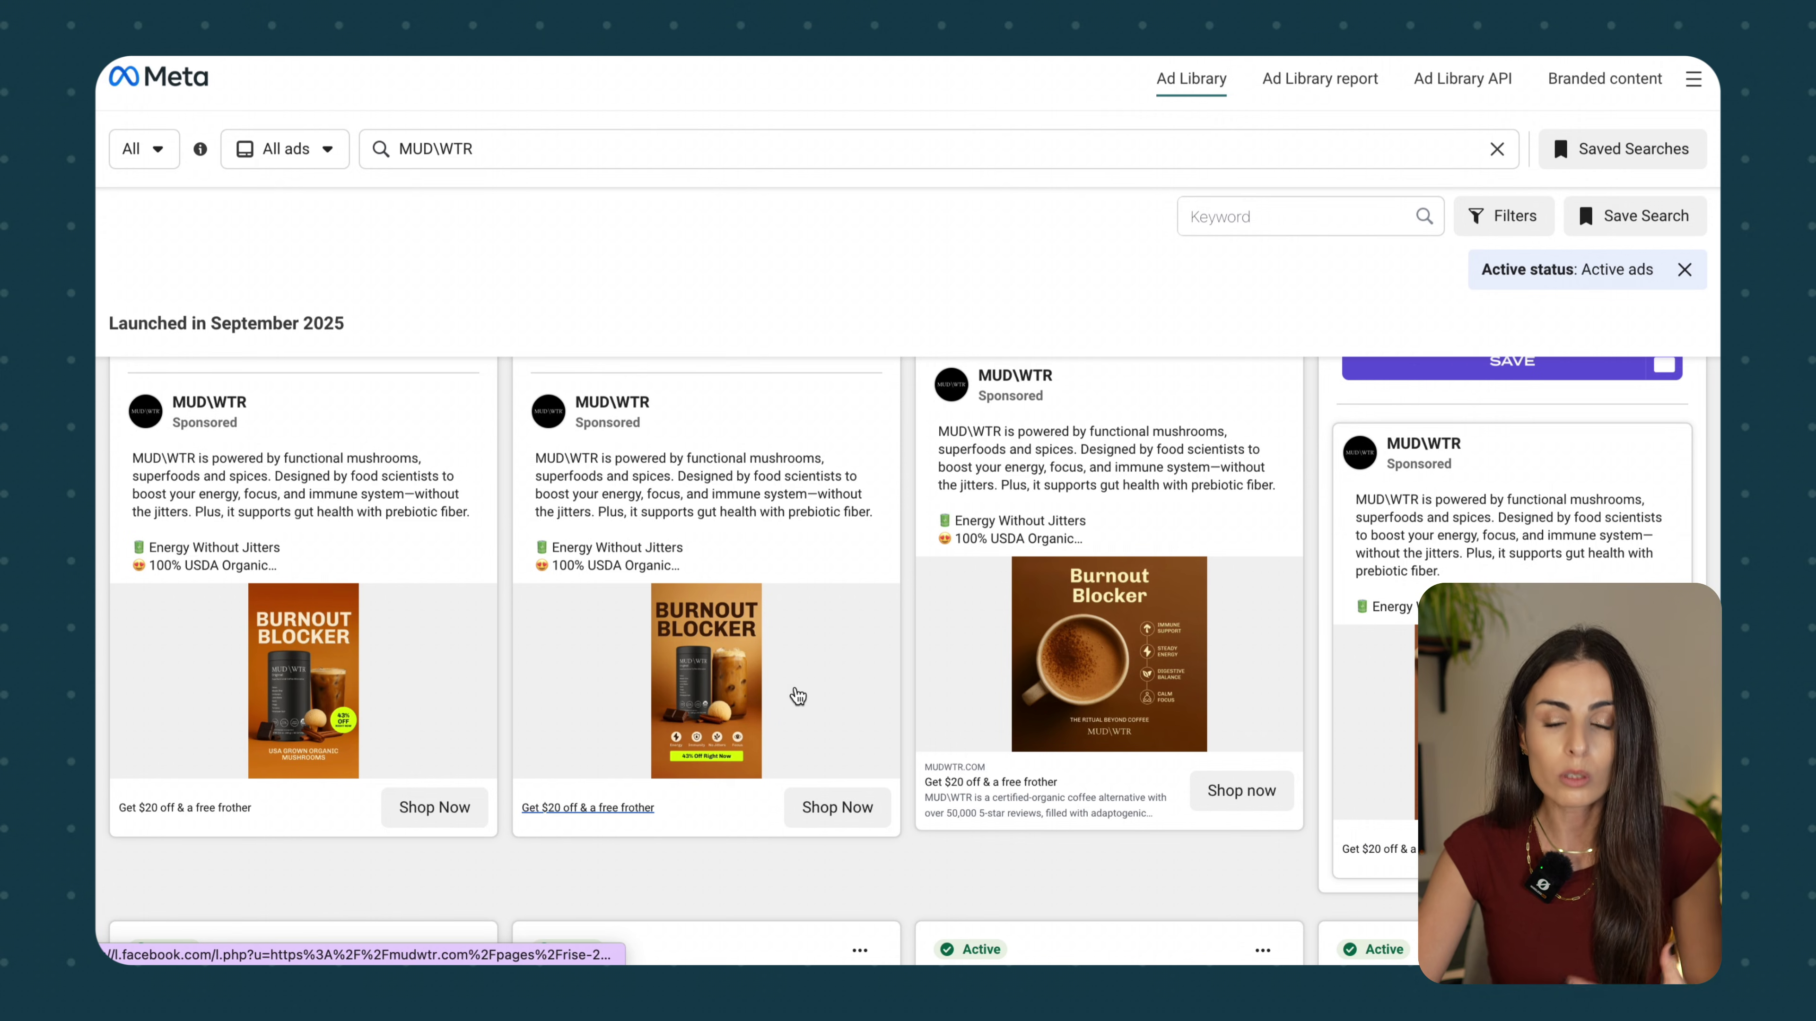
{"action": "scroll", "coordinate": [798, 693], "scroll_direction": "down", "scroll_amount": 10}
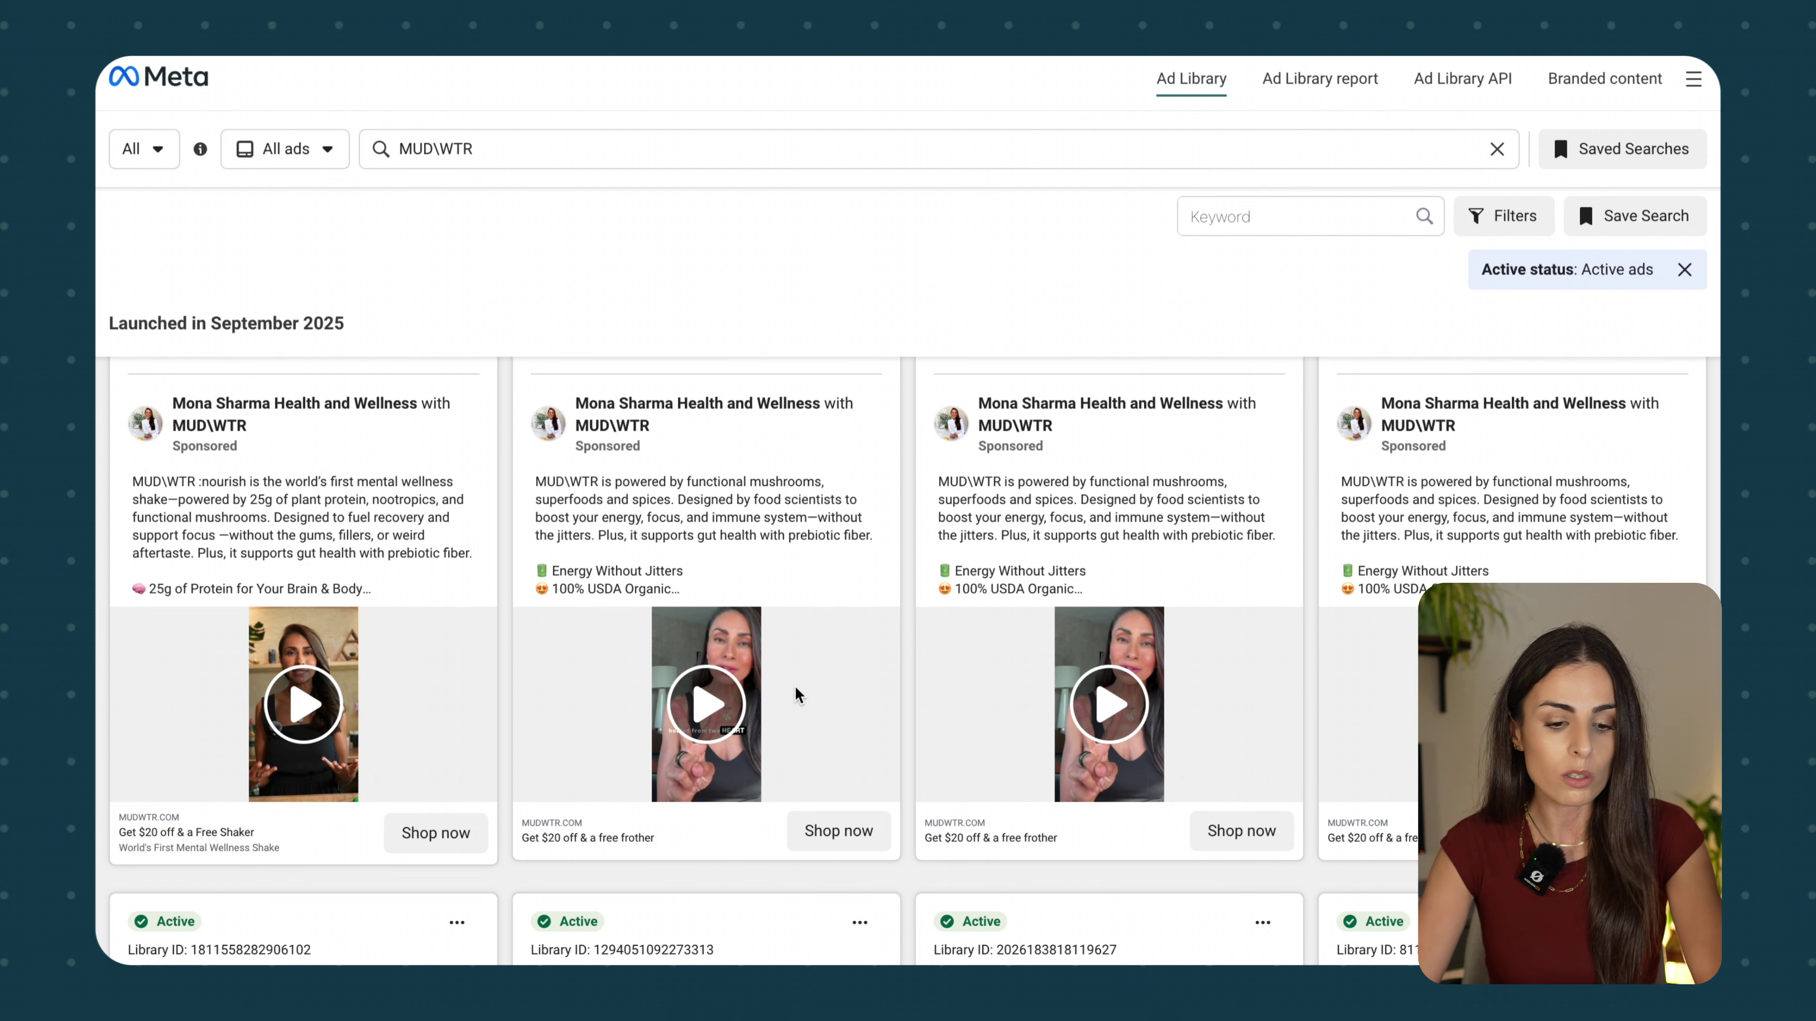
{"action": "scroll", "coordinate": [799, 693], "scroll_direction": "down", "scroll_amount": 10}
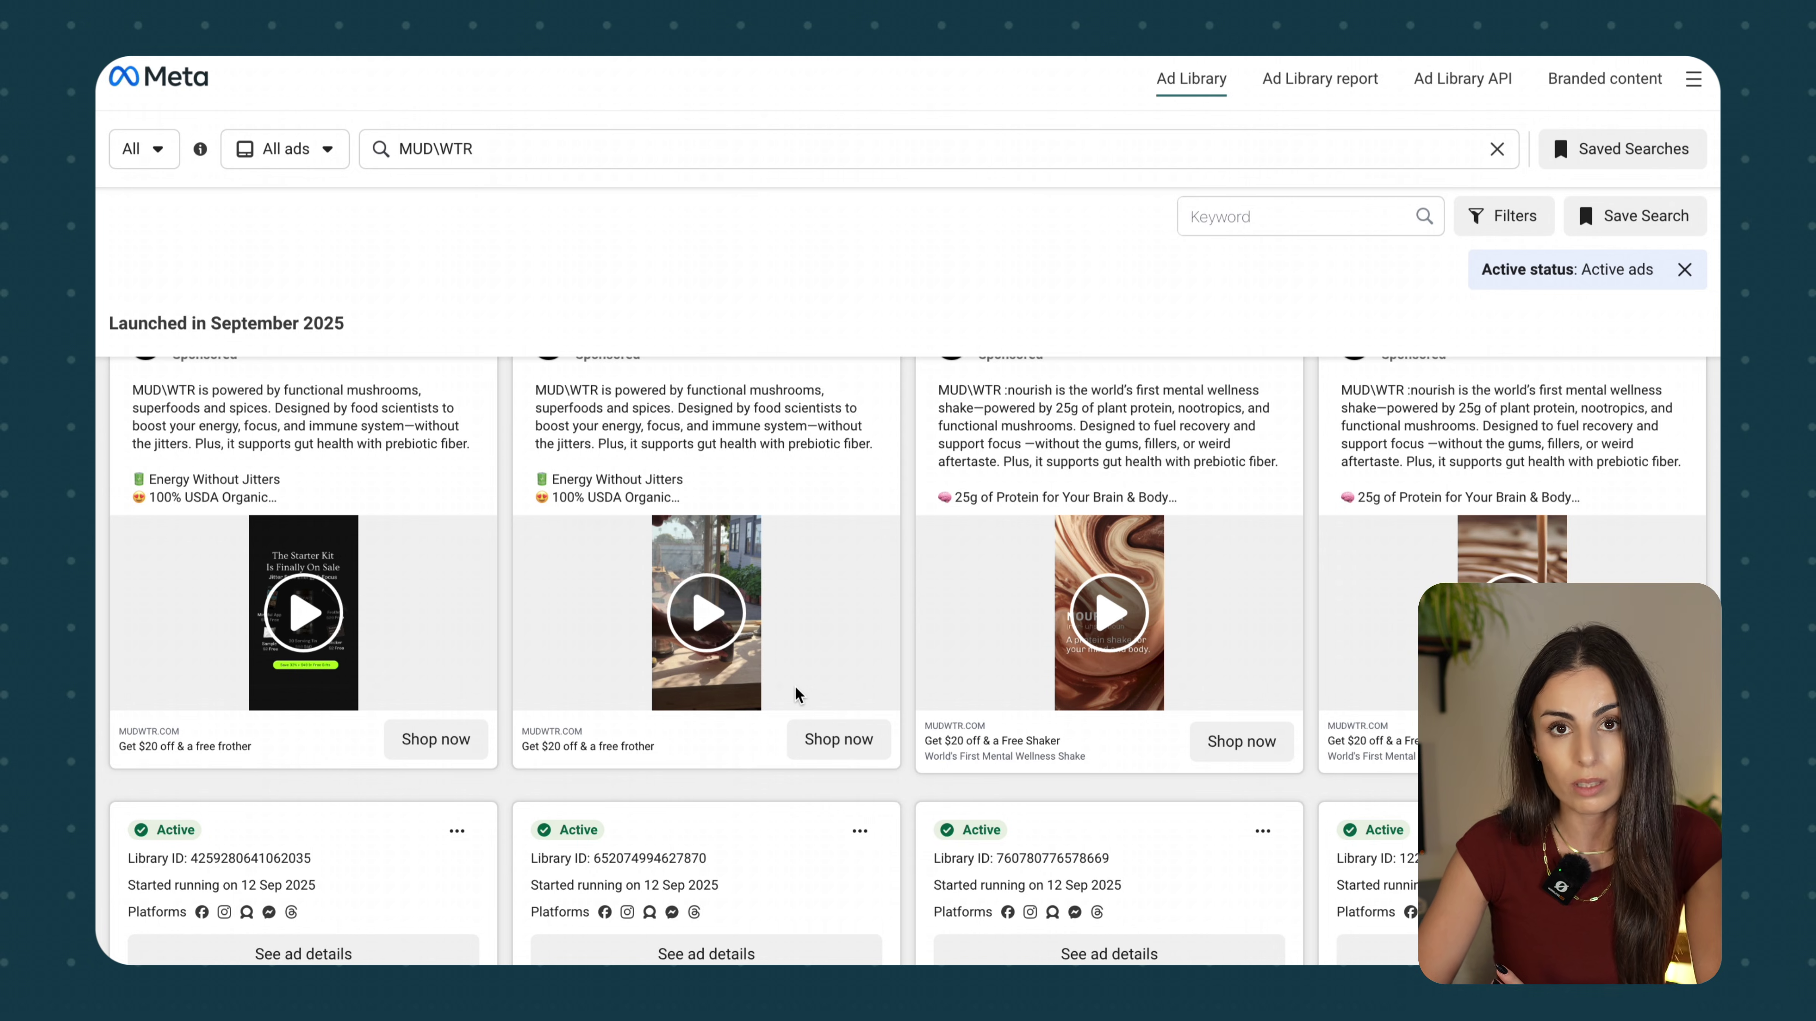
{"action": "scroll", "coordinate": [798, 694], "scroll_direction": "down", "scroll_amount": 10}
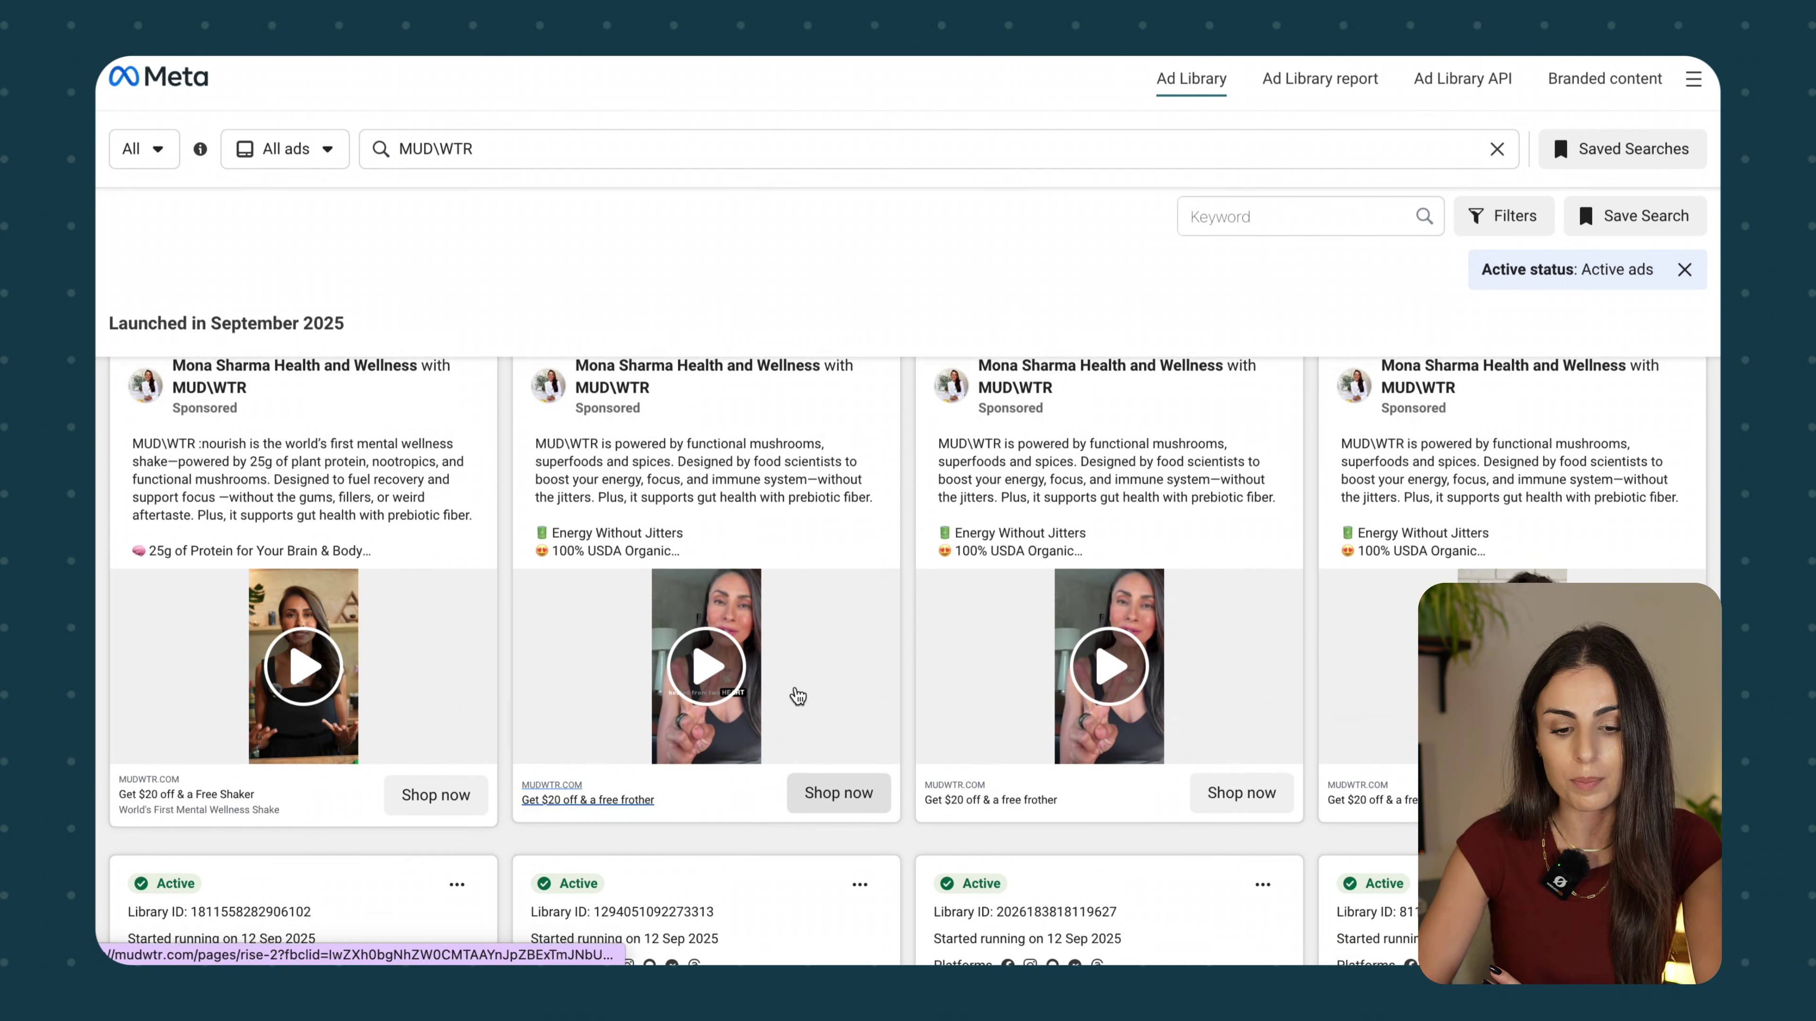
{"action": "scroll", "coordinate": [720, 599], "scroll_direction": "down", "scroll_amount": 8}
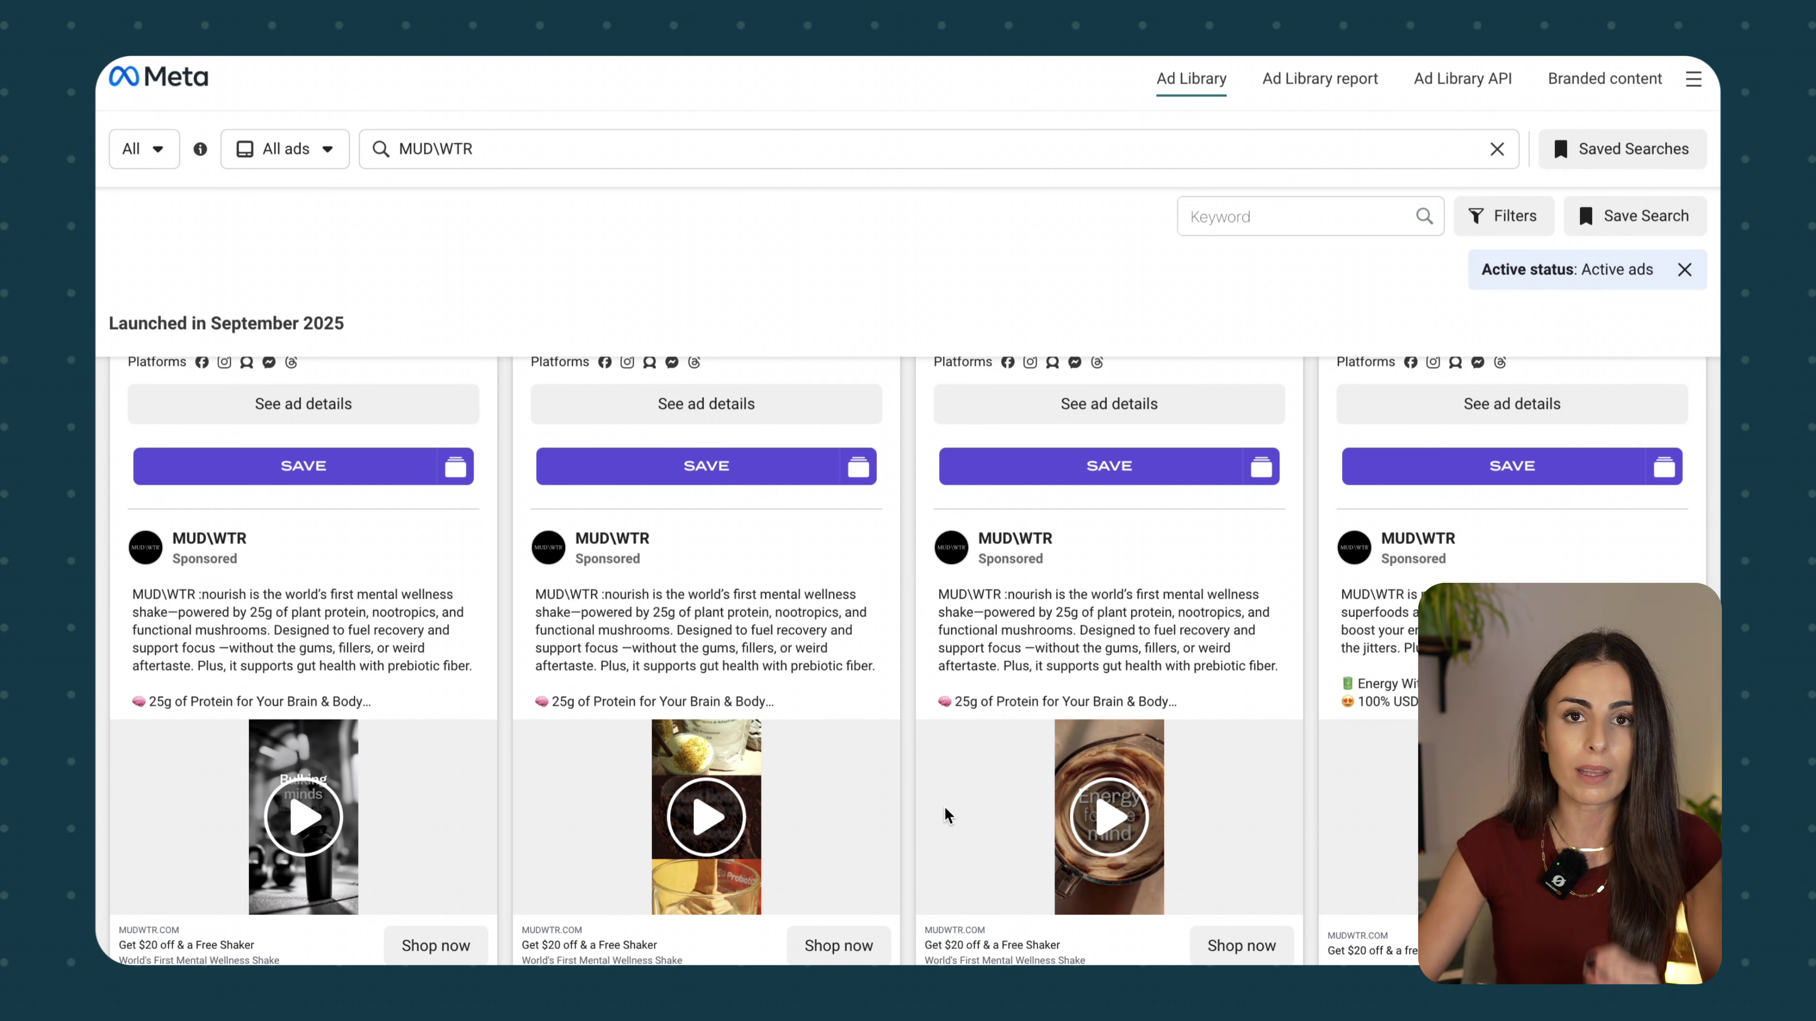
{"action": "scroll", "coordinate": [1065, 922], "scroll_direction": "down", "scroll_amount": 2}
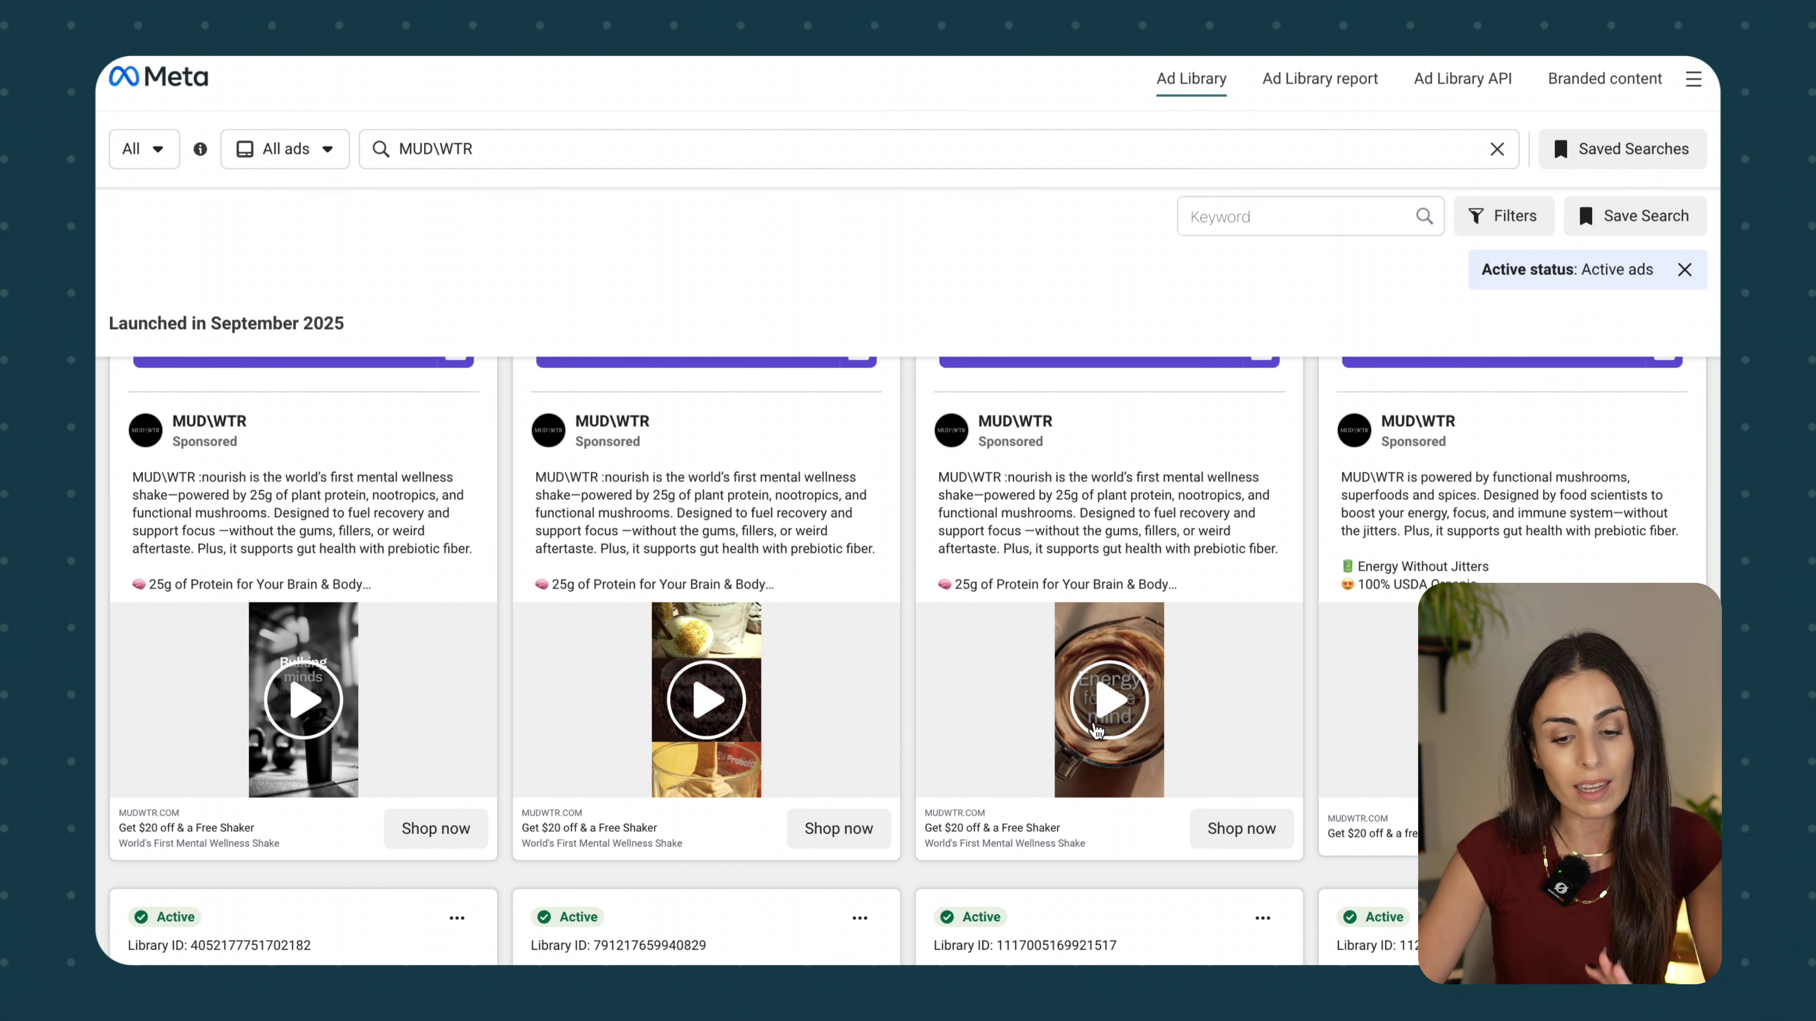
Inspect the page code of the swirling-drink video ad to find its video source URL, and open that URL in a new tab
{"action": "right_click", "coordinate": [1095, 729]}
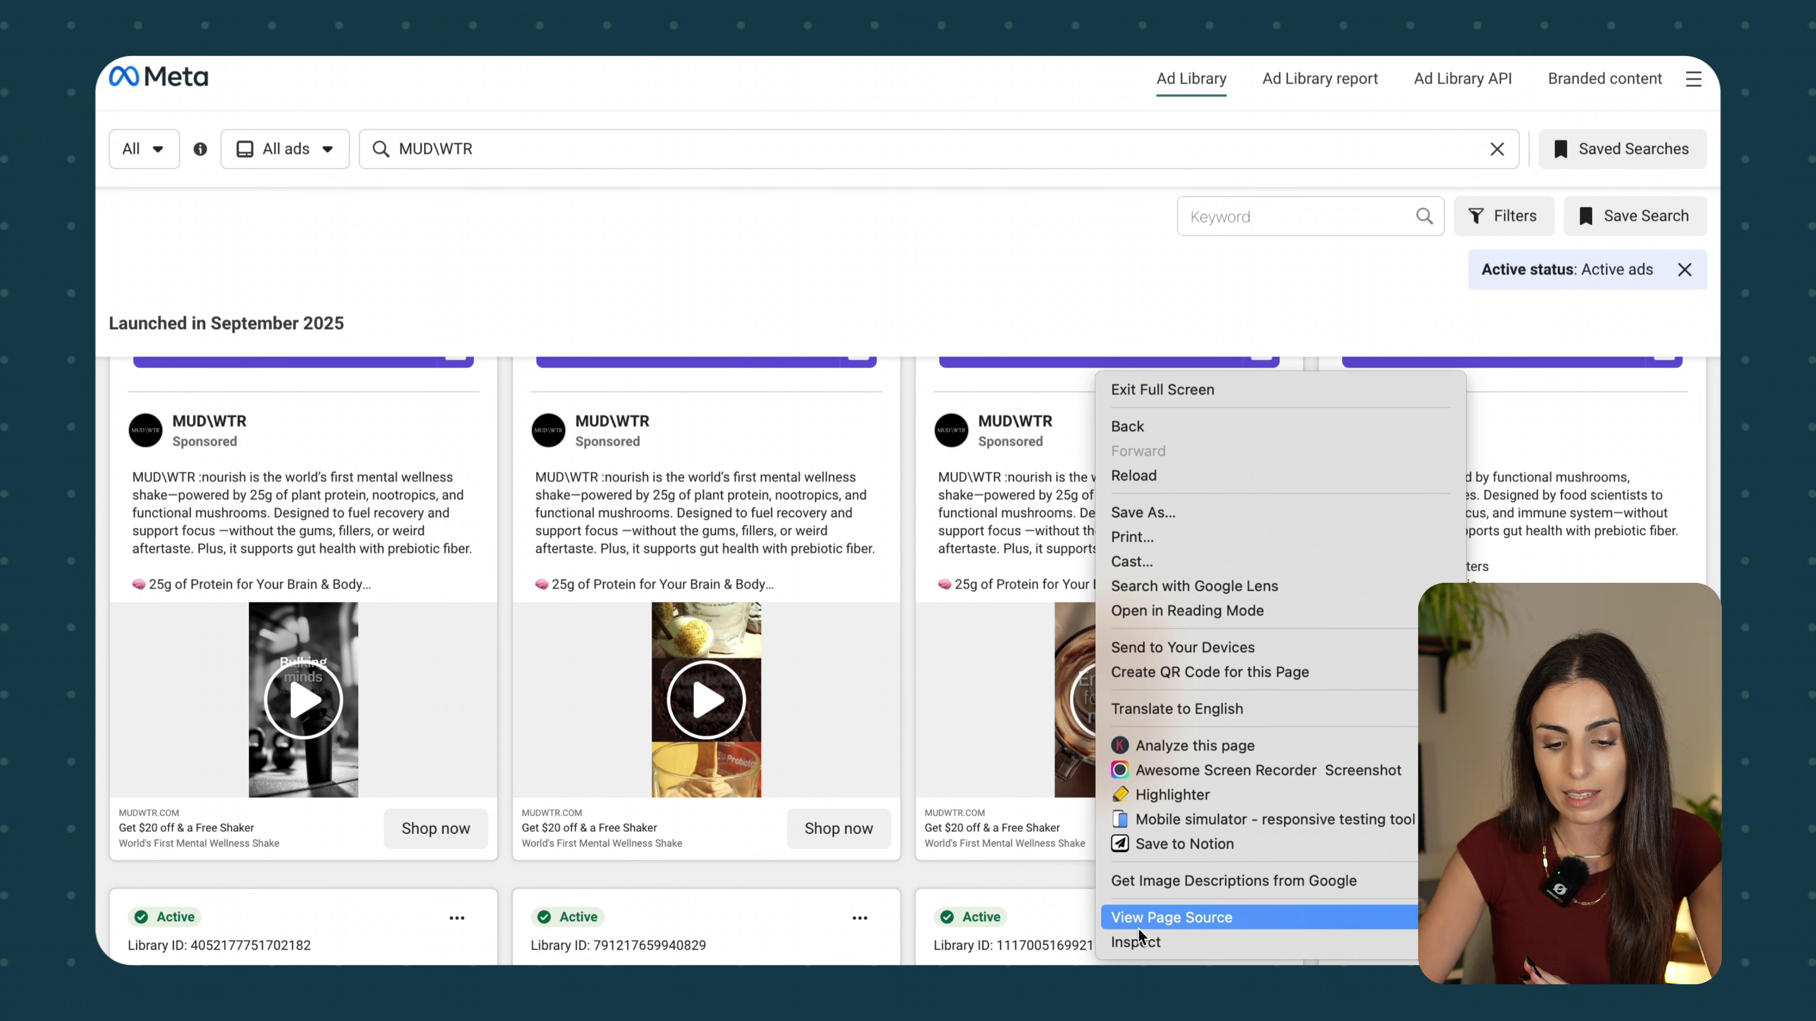
{"action": "left_click", "coordinate": [1137, 943]}
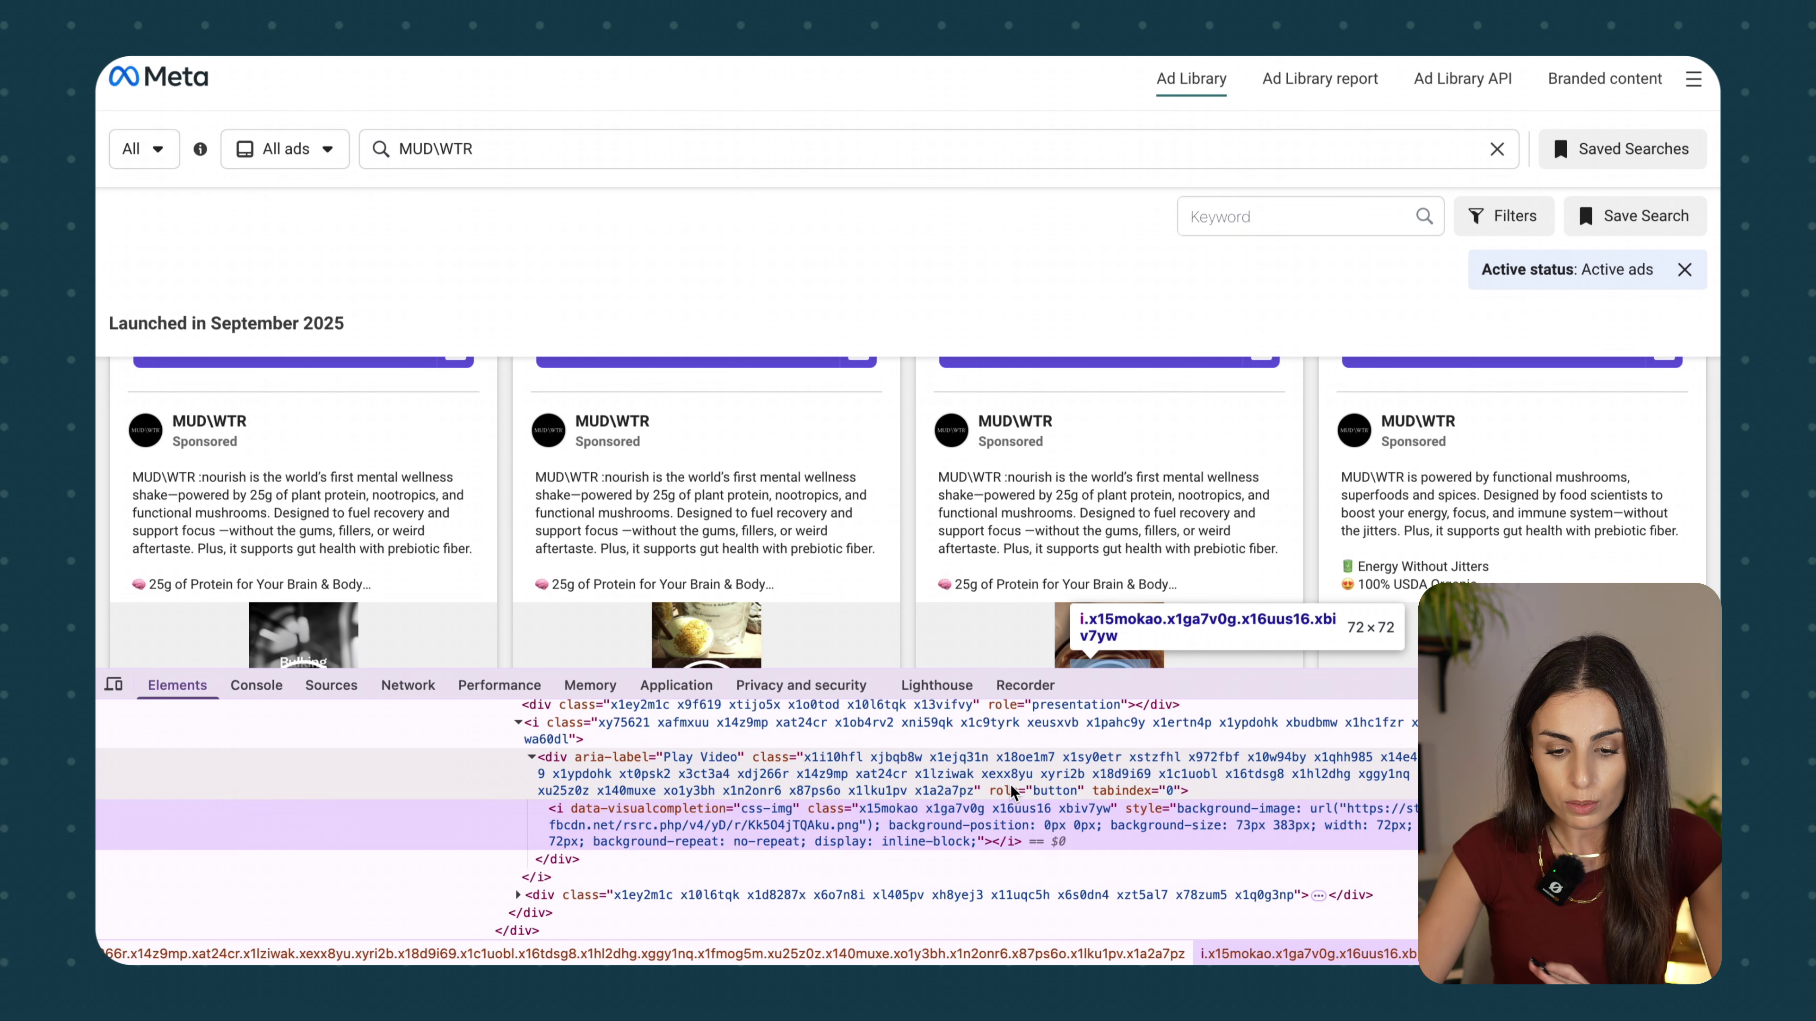
{"action": "scroll", "coordinate": [1014, 788], "scroll_direction": "up", "scroll_amount": 1}
{"action": "scroll", "coordinate": [1014, 788], "scroll_direction": "up", "scroll_amount": 3}
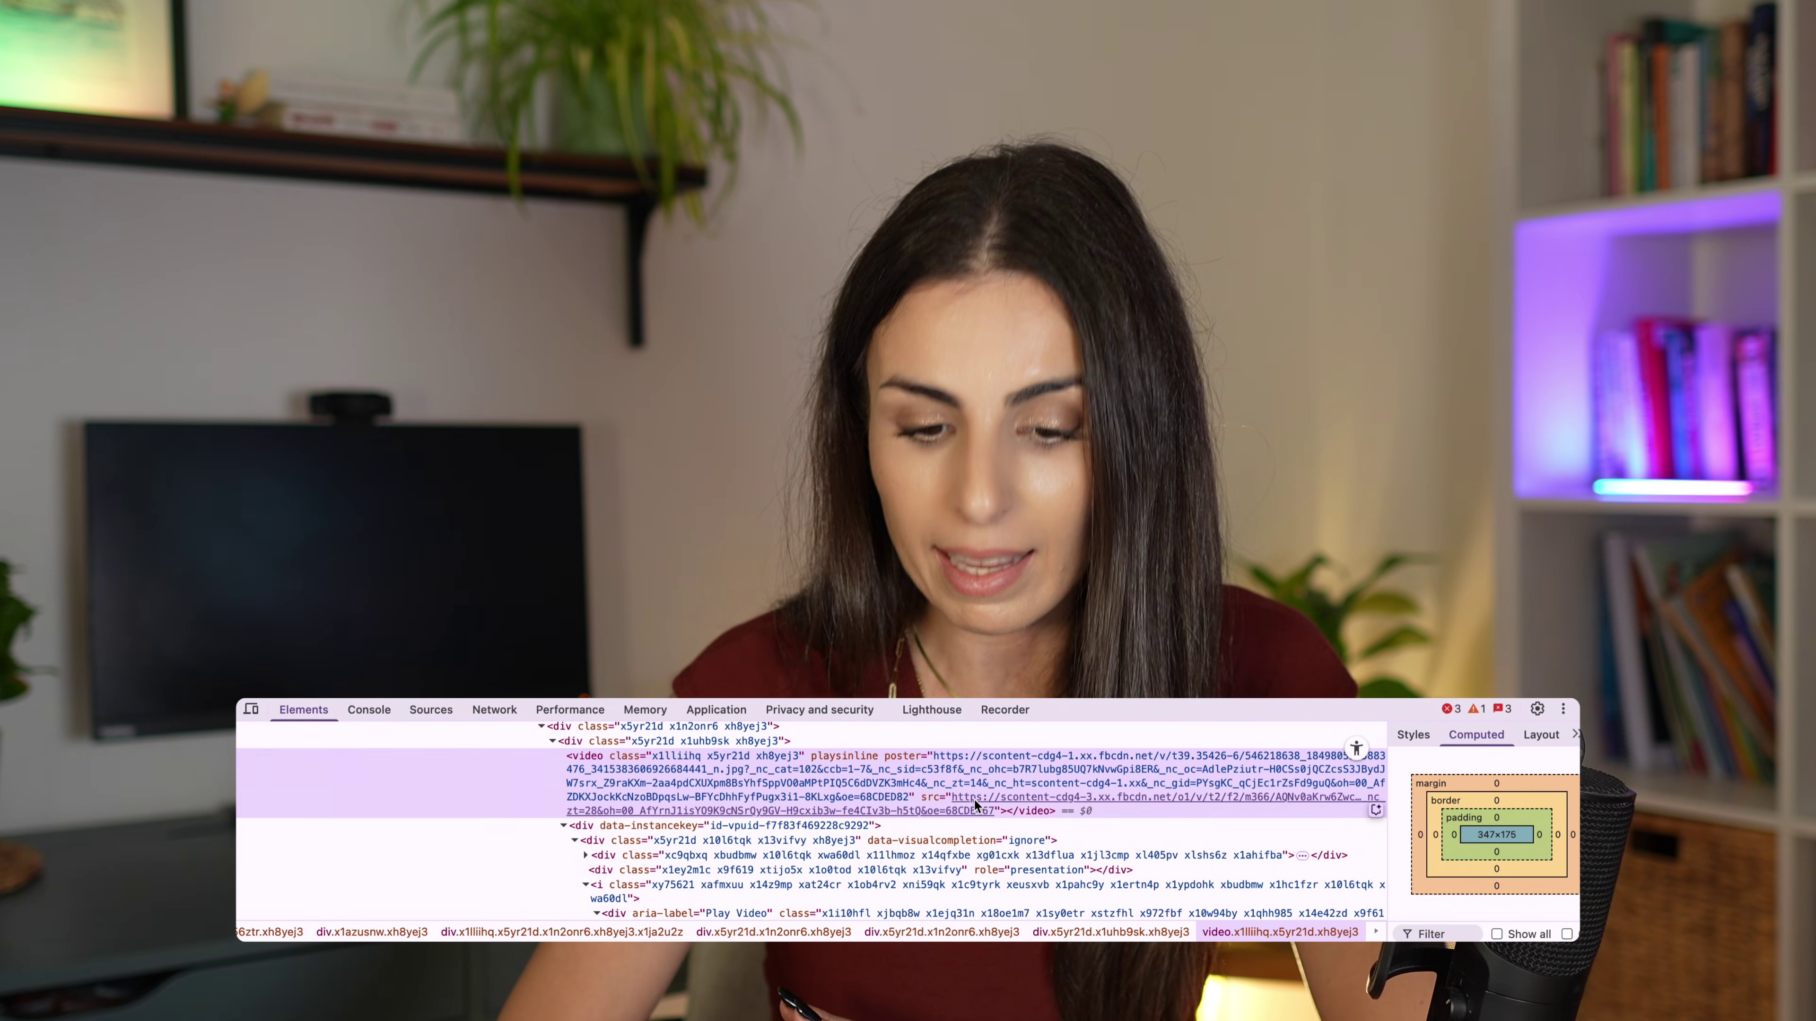
{"action": "double_click", "coordinate": [973, 798]}
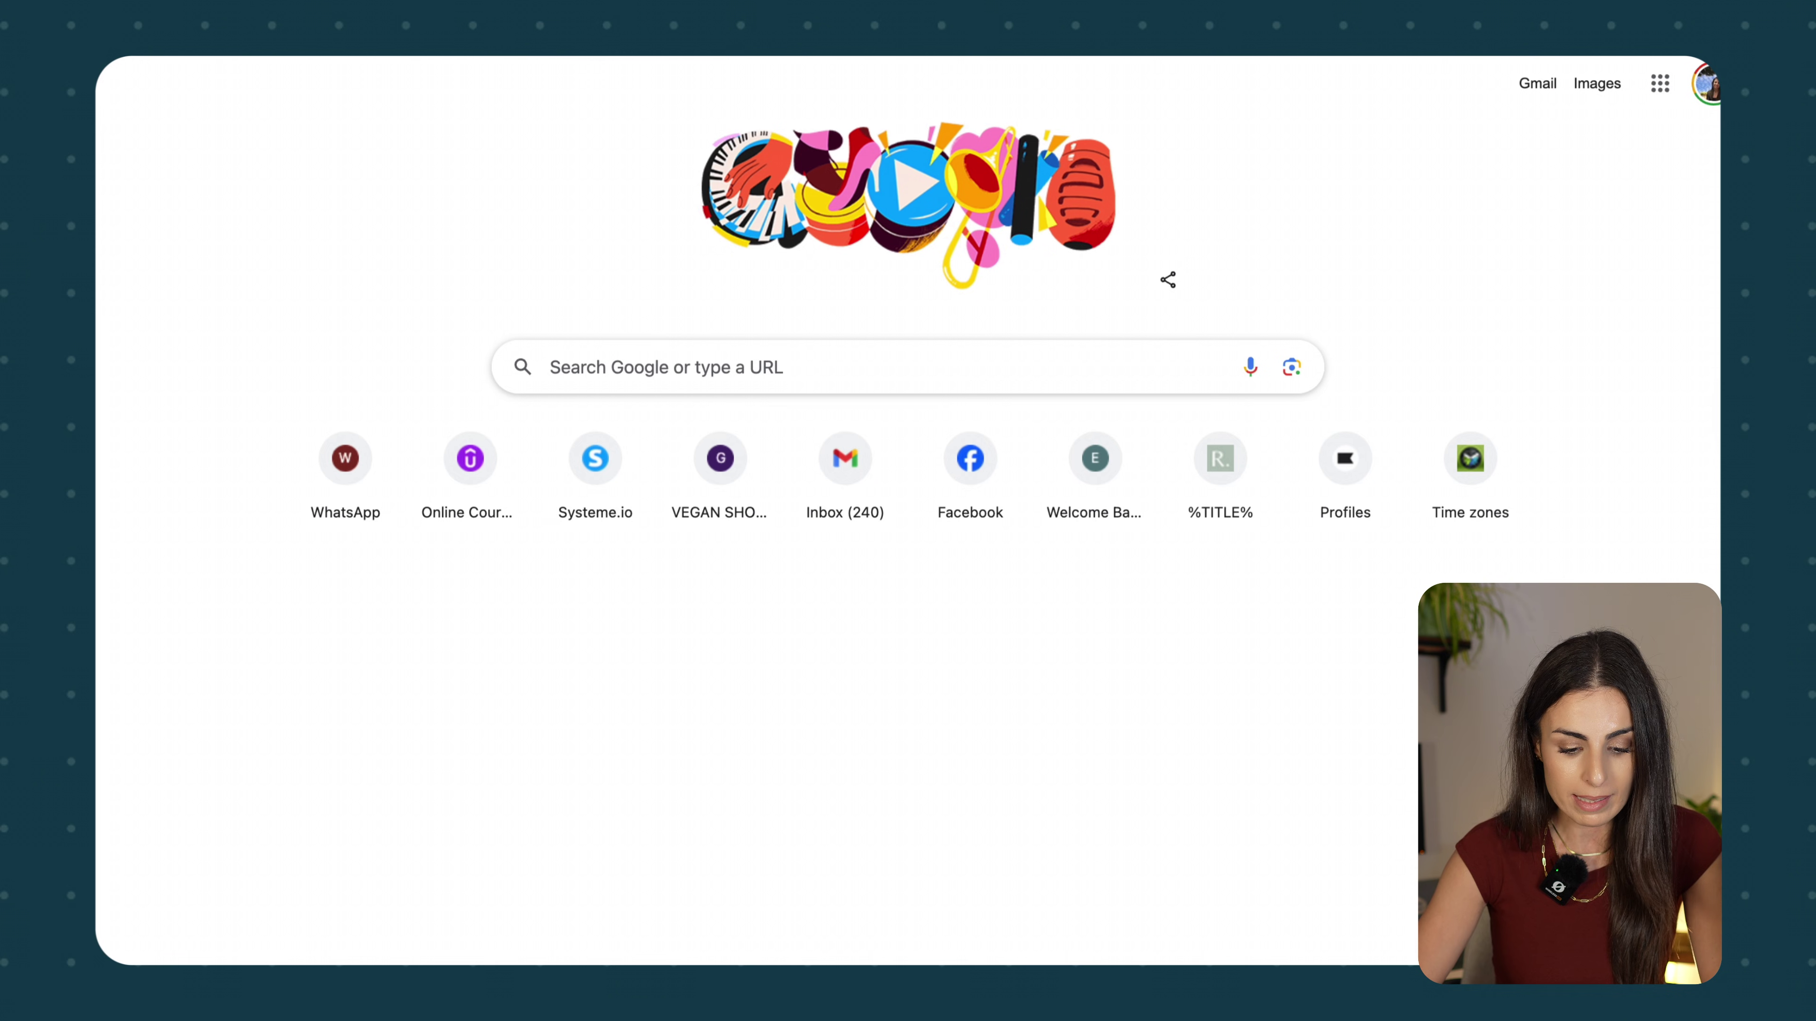
{"action": "key", "text": "super+v"}
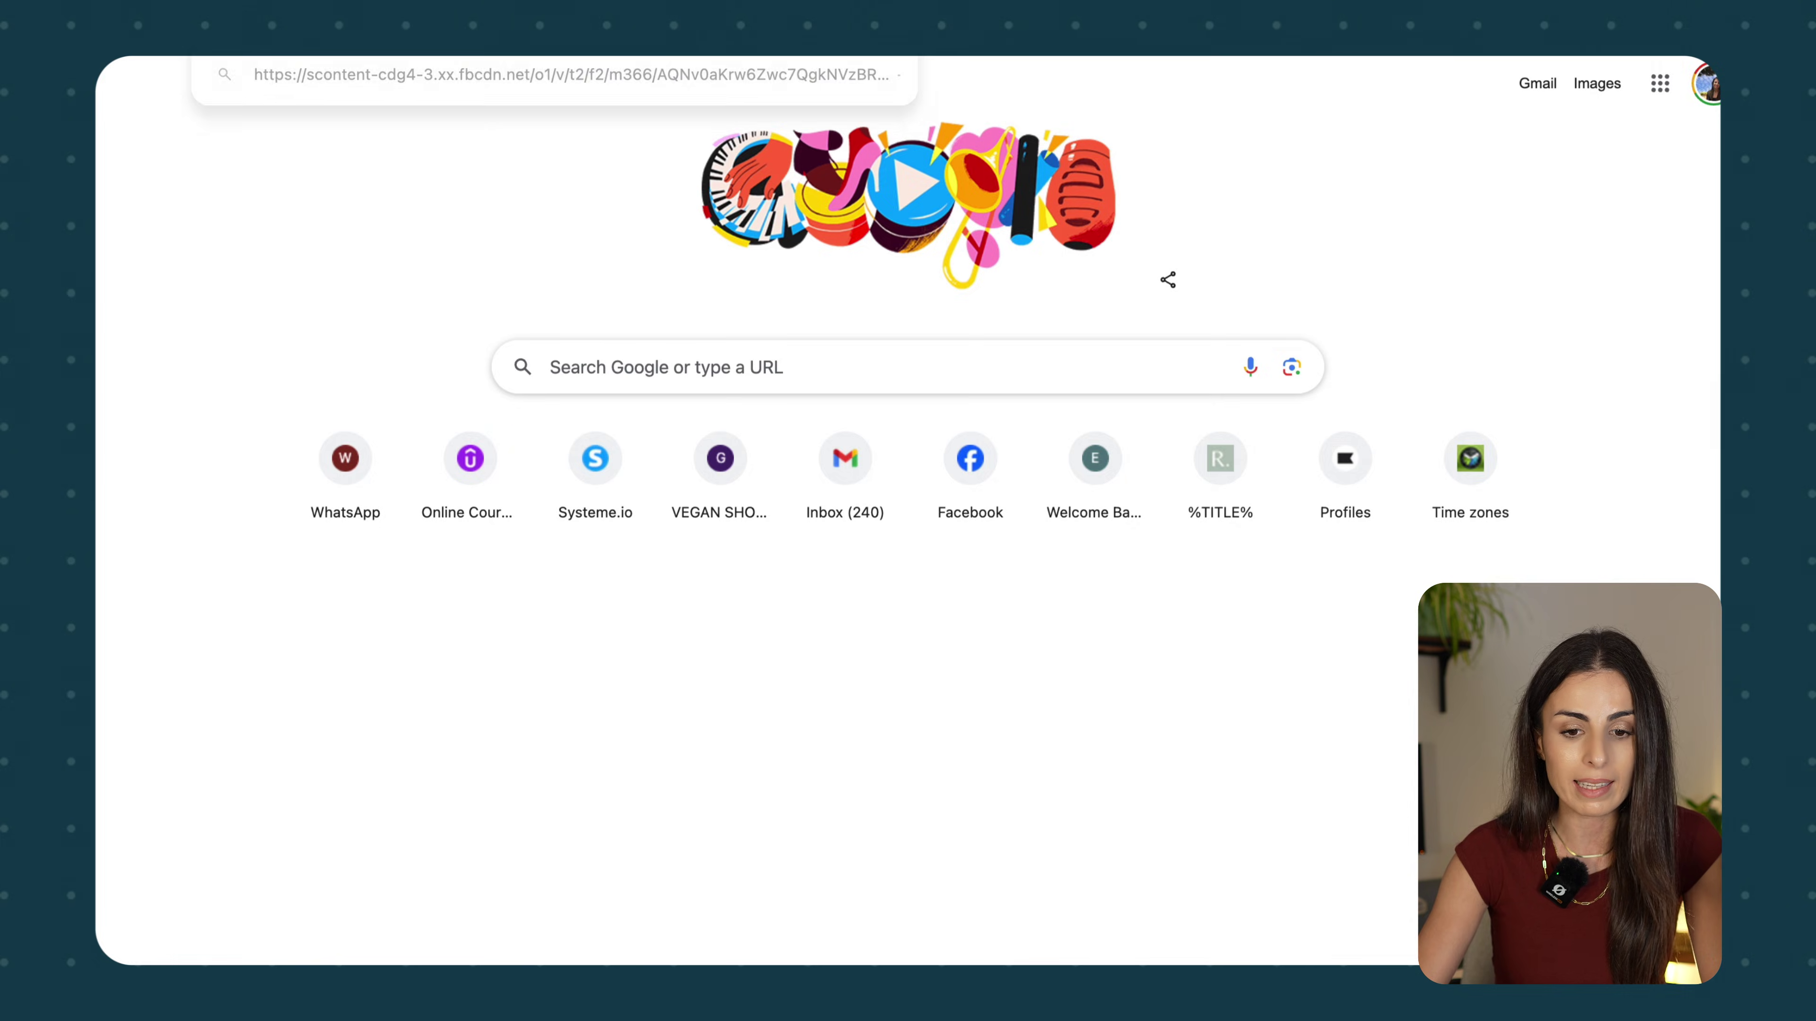
{"action": "key", "text": "Return"}
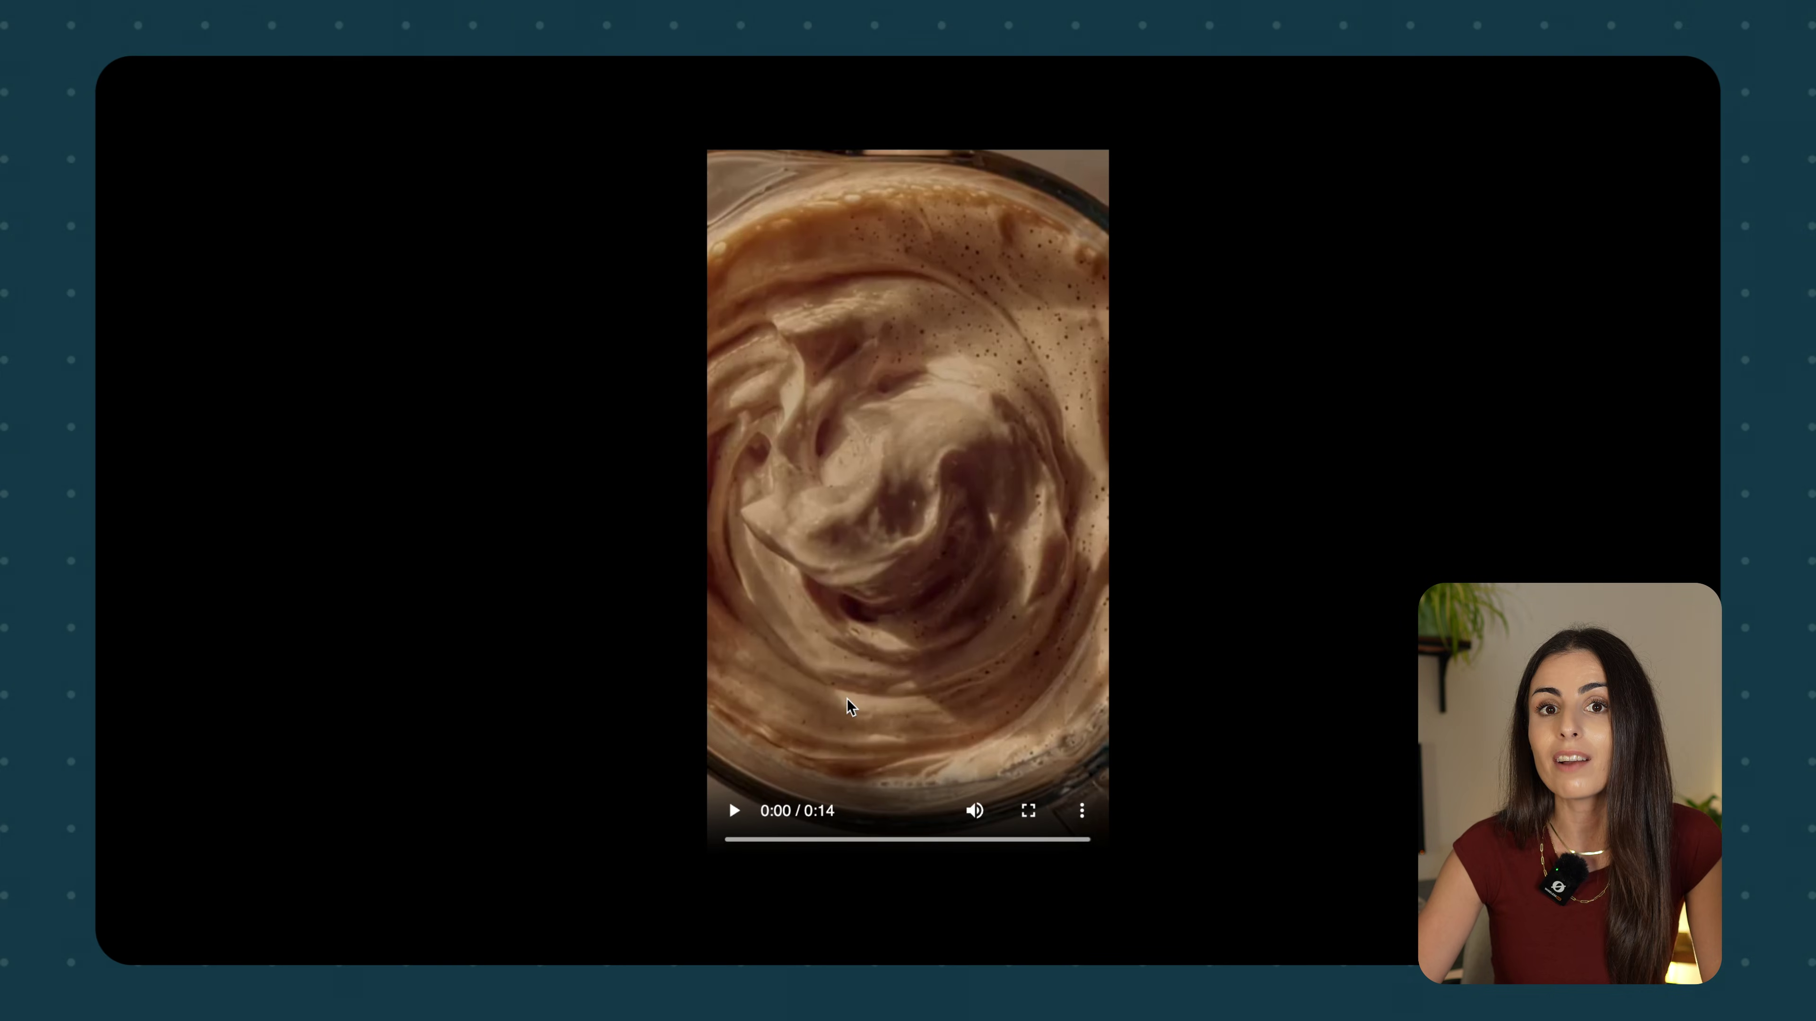
{"action": "right_click", "coordinate": [841, 387]}
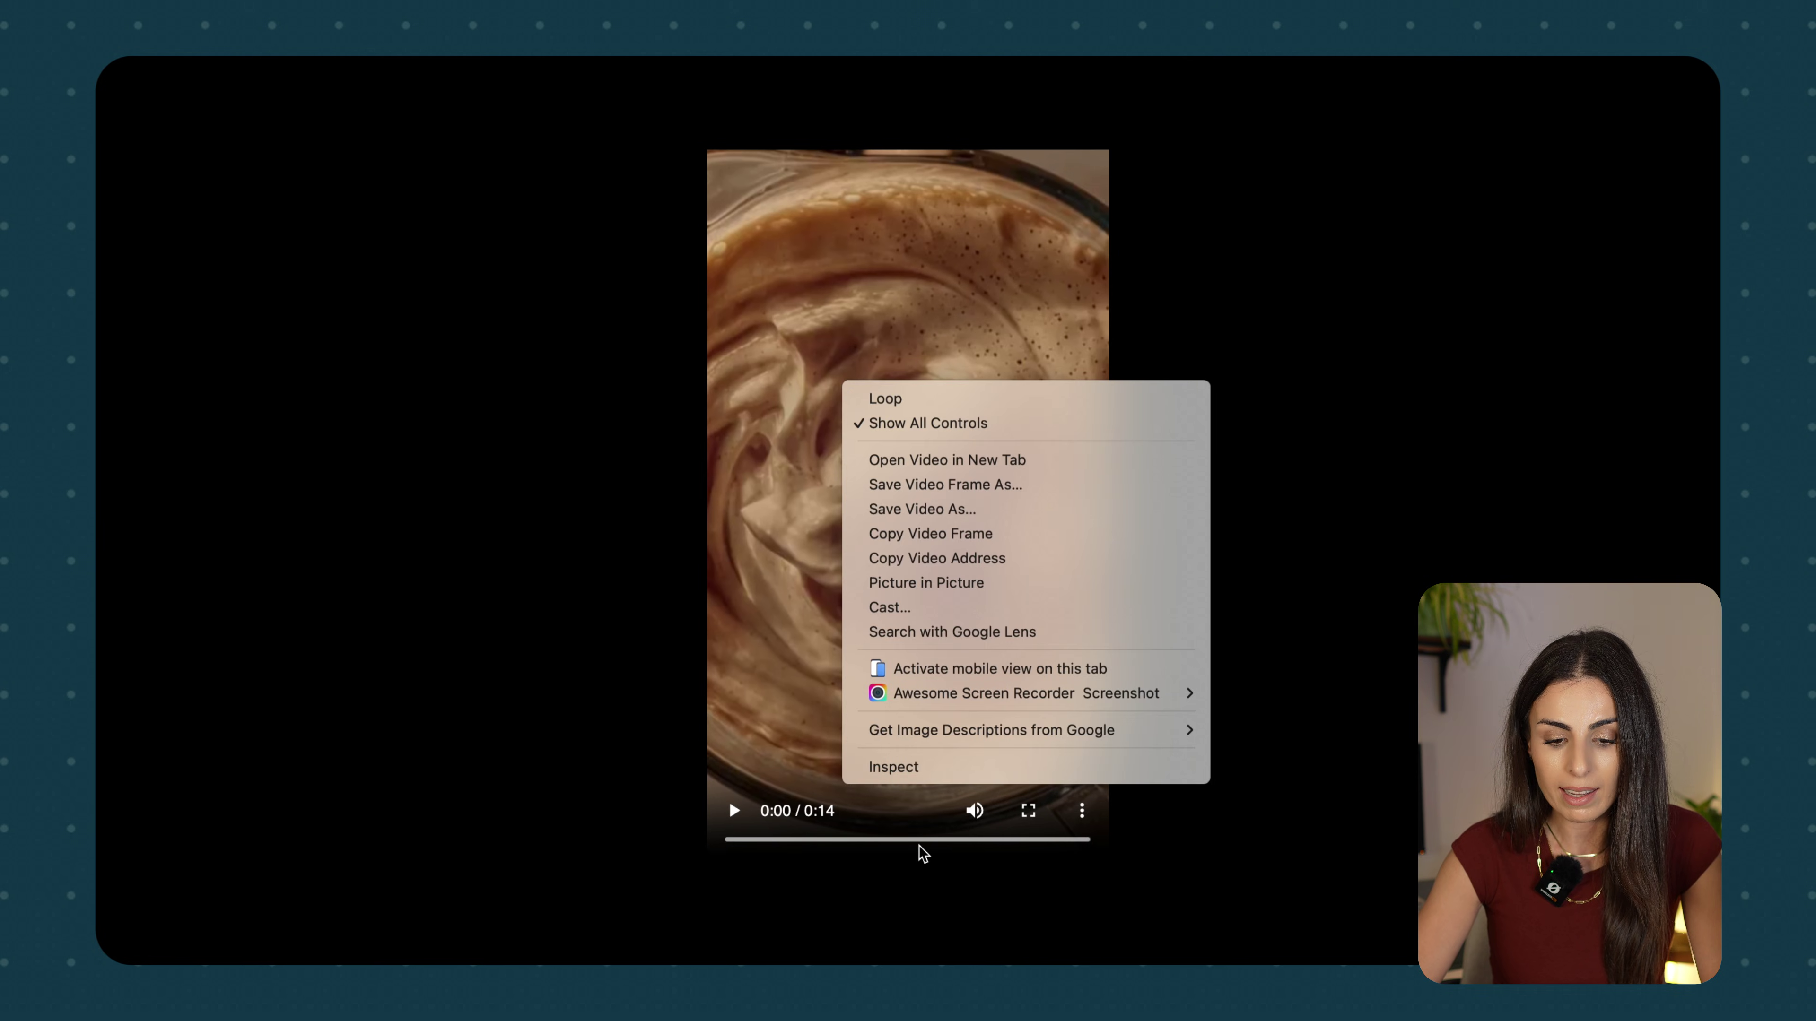
{"action": "left_click", "coordinate": [961, 512]}
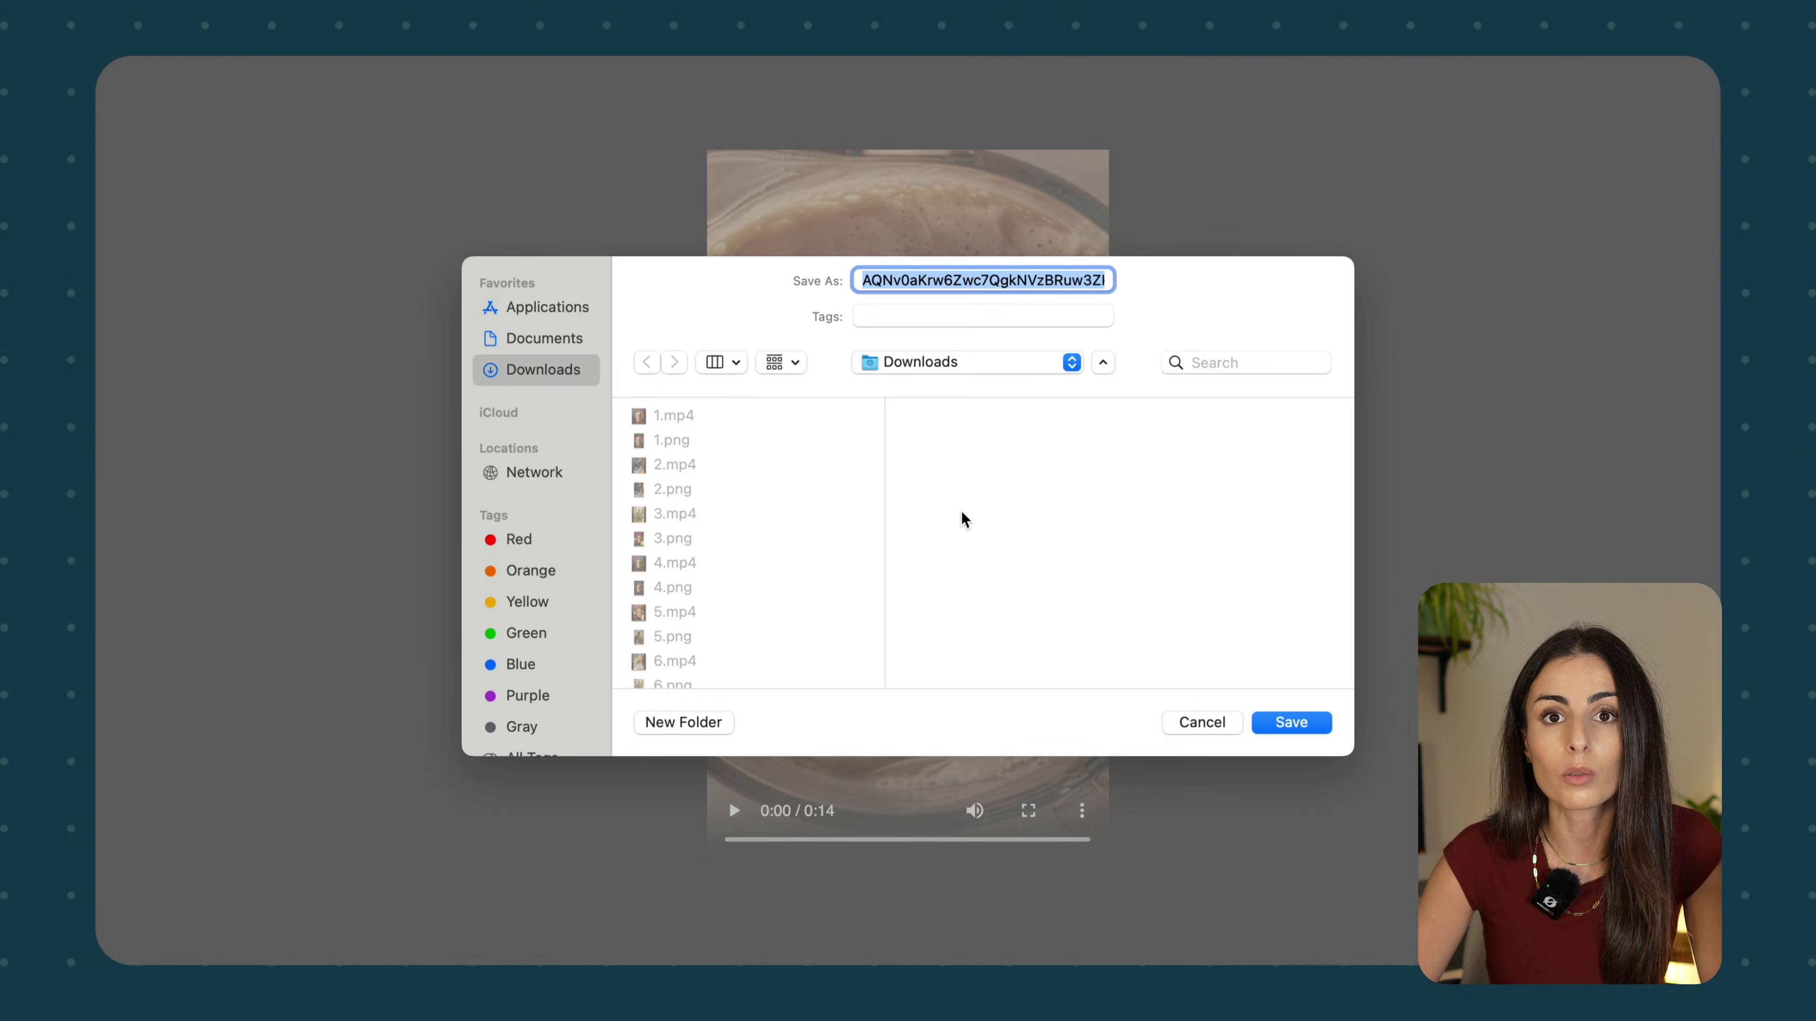
{"action": "left_click", "coordinate": [1215, 724]}
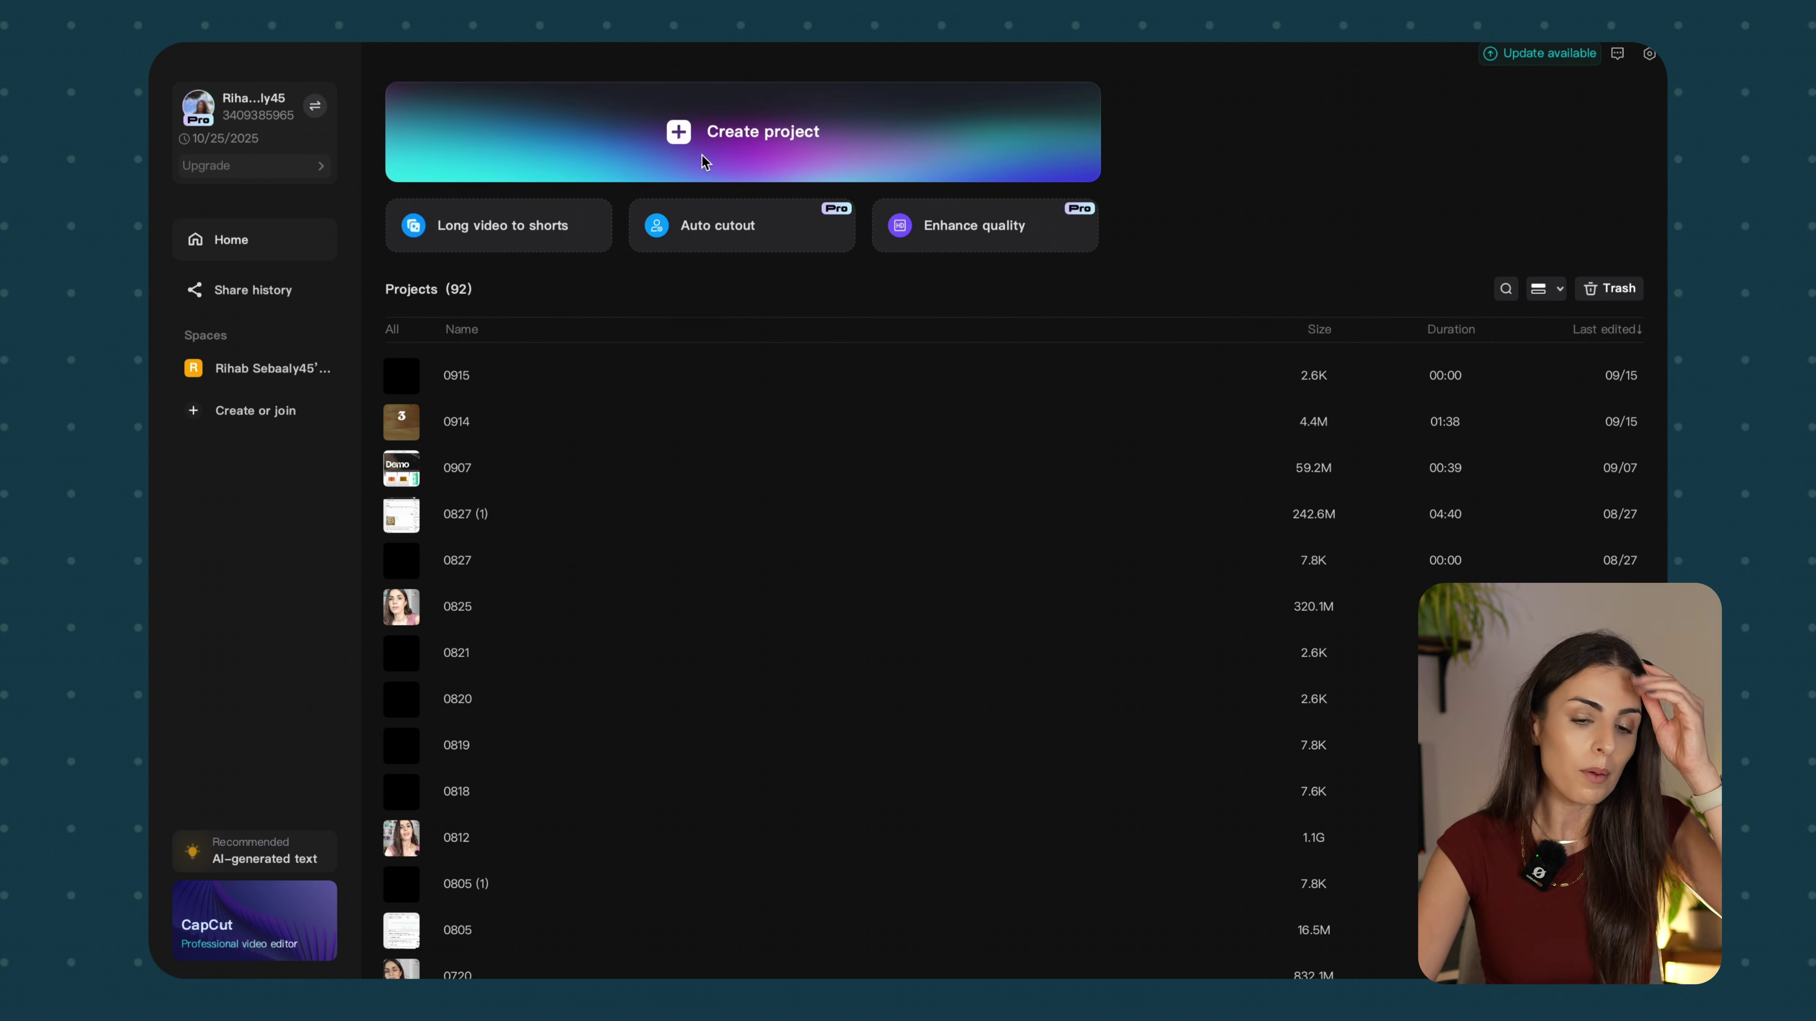
In CapCut, import the 01:38 AQOvnLy…GA.mp4 ad video from Downloads into a new project and place it on the timeline
{"action": "left_click", "coordinate": [727, 150]}
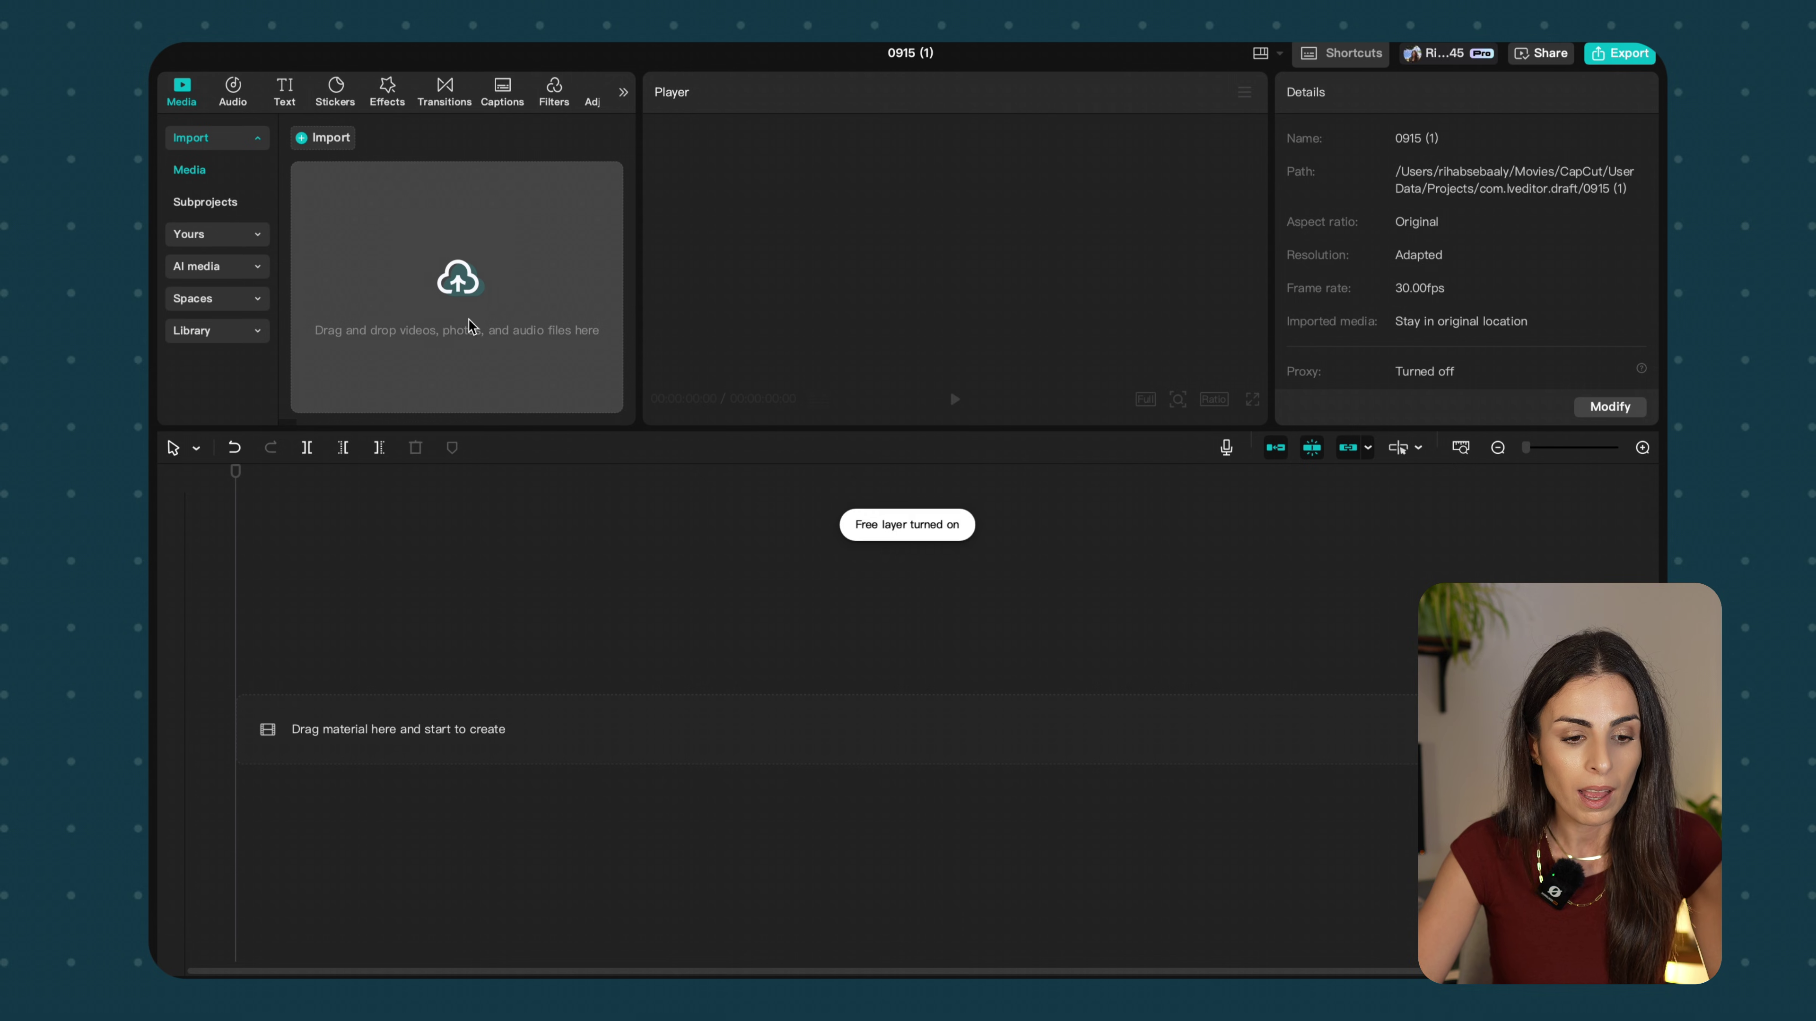
{"action": "left_click", "coordinate": [467, 290]}
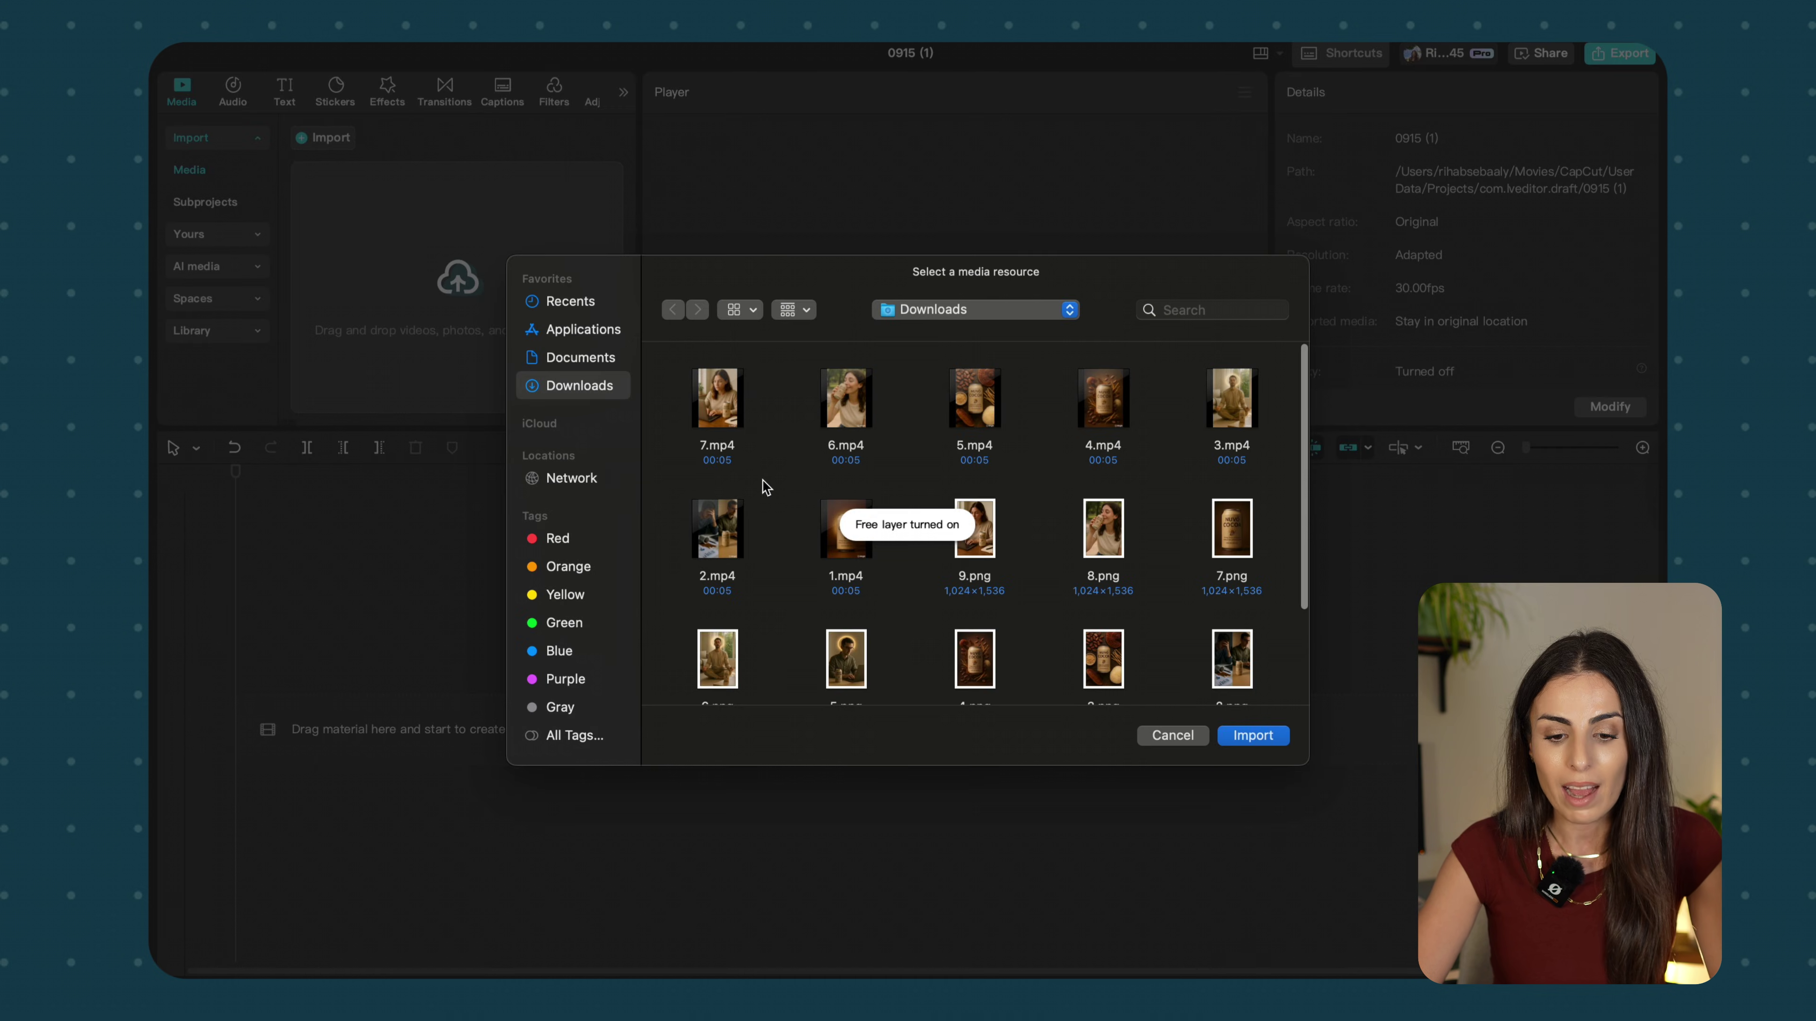
{"action": "scroll", "coordinate": [885, 572], "scroll_direction": "down", "scroll_amount": 2}
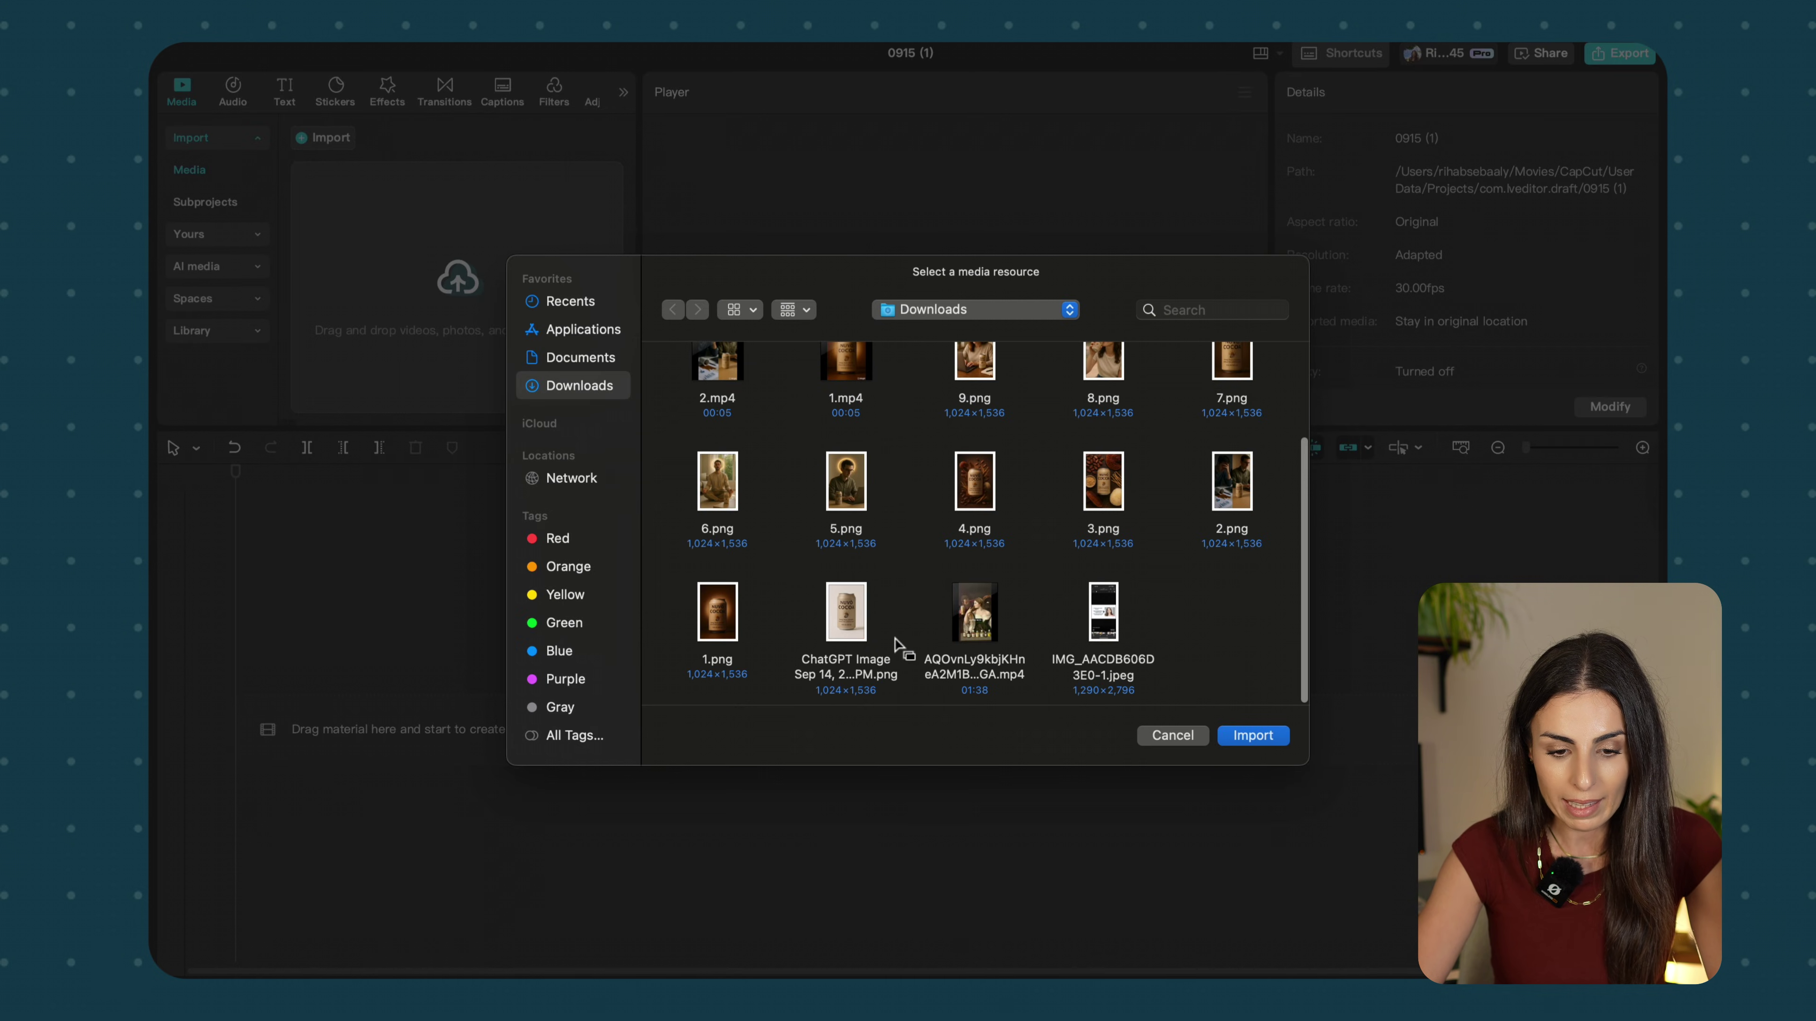
{"action": "double_click", "coordinate": [985, 607]}
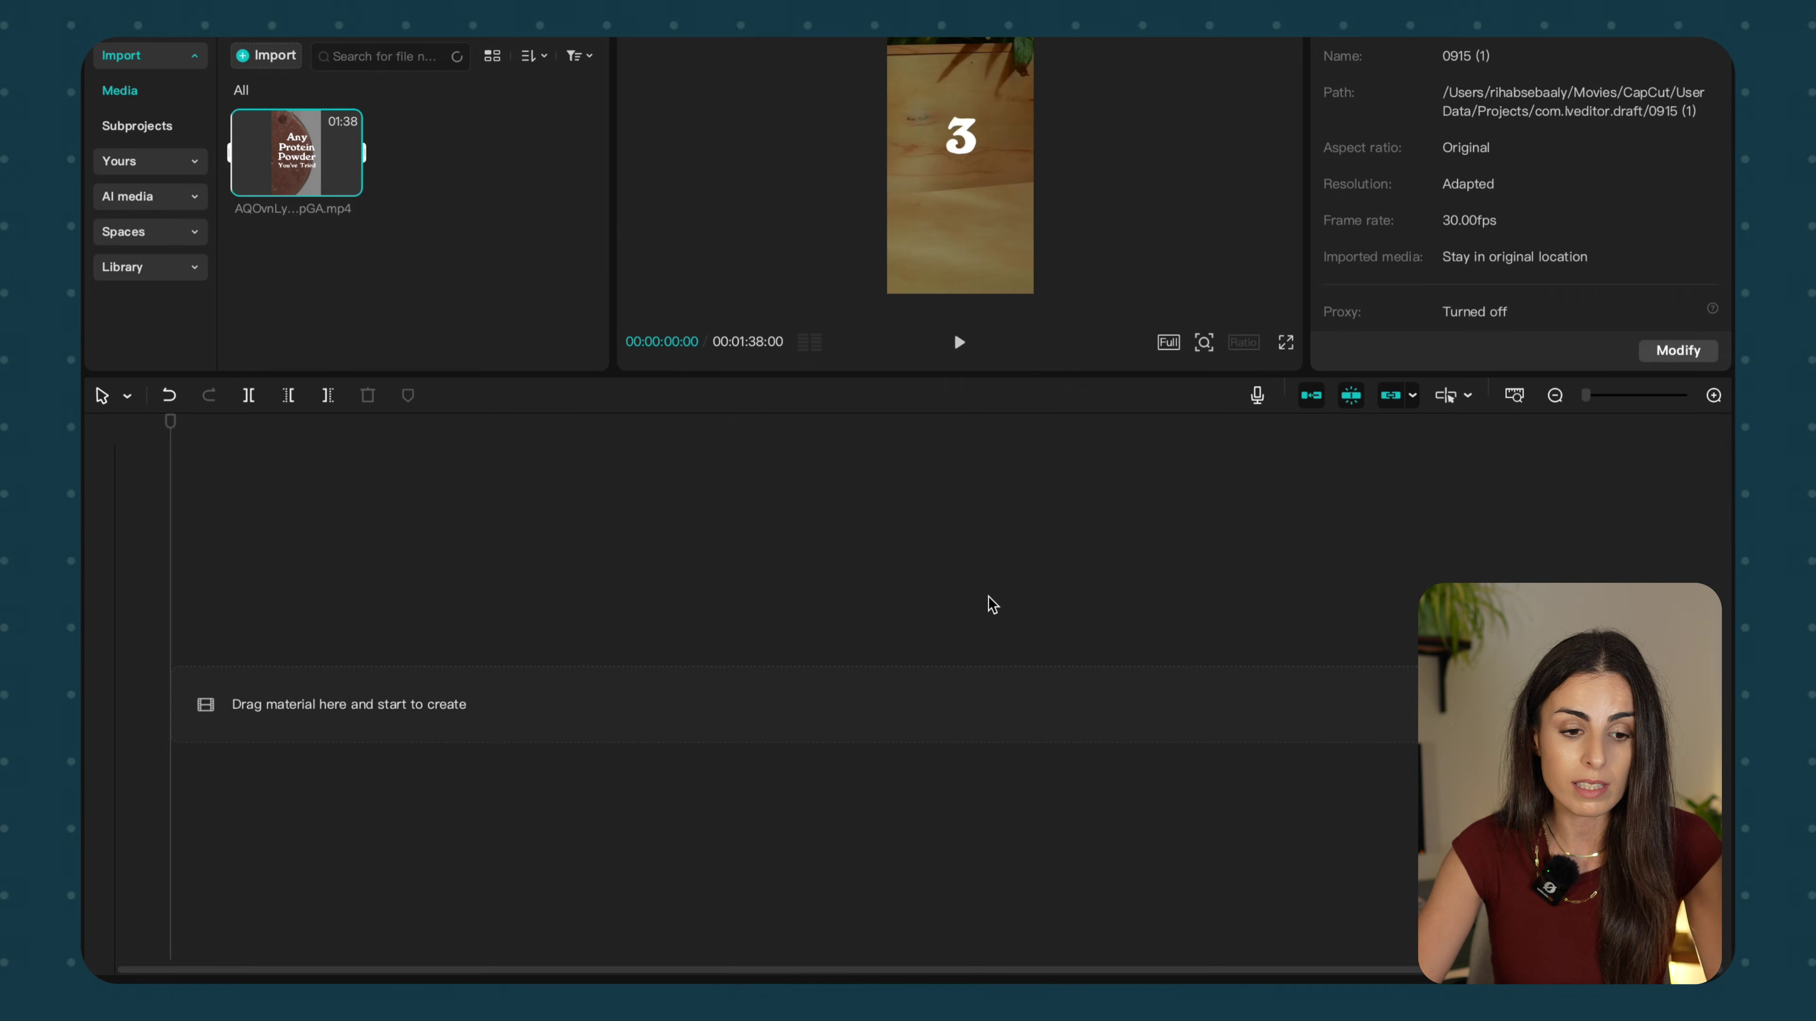
{"action": "left_click_drag", "start_coordinate": [354, 170], "coordinate": [309, 681]}
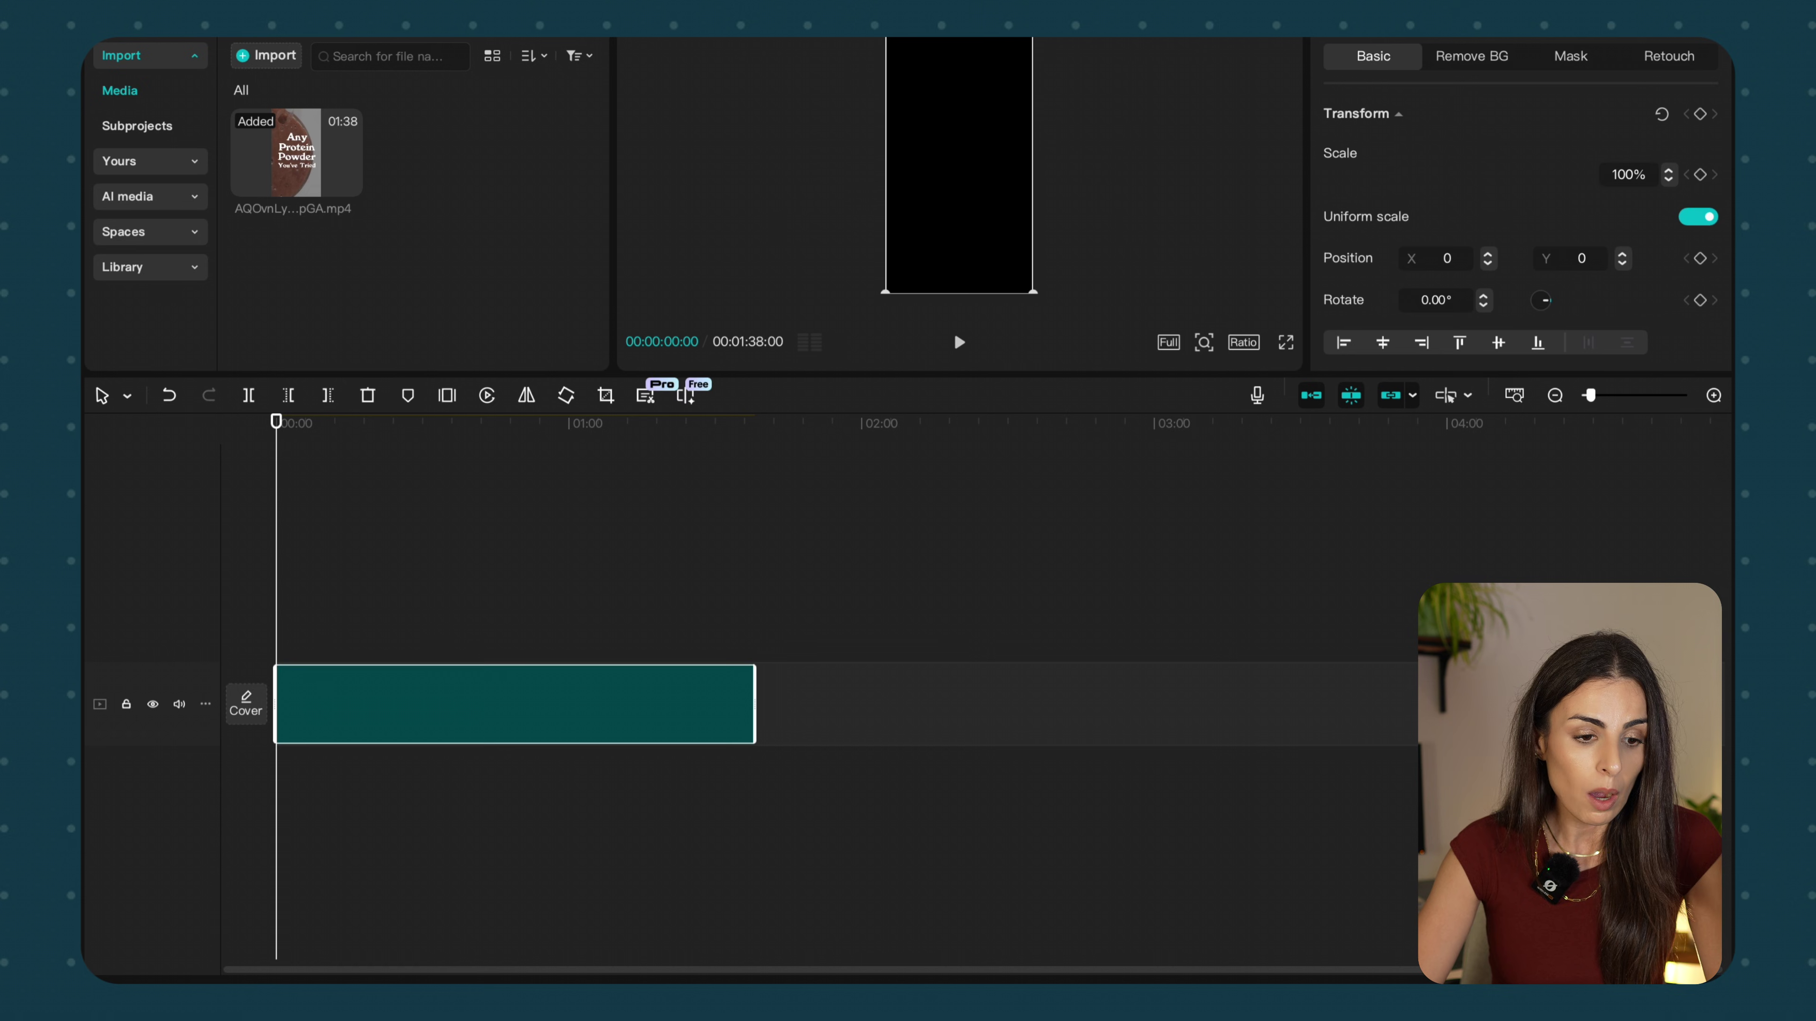
Generate automatic captions for the ad video with English as spoken language and filler-word identification enabled
{"action": "left_click", "coordinate": [131, 66]}
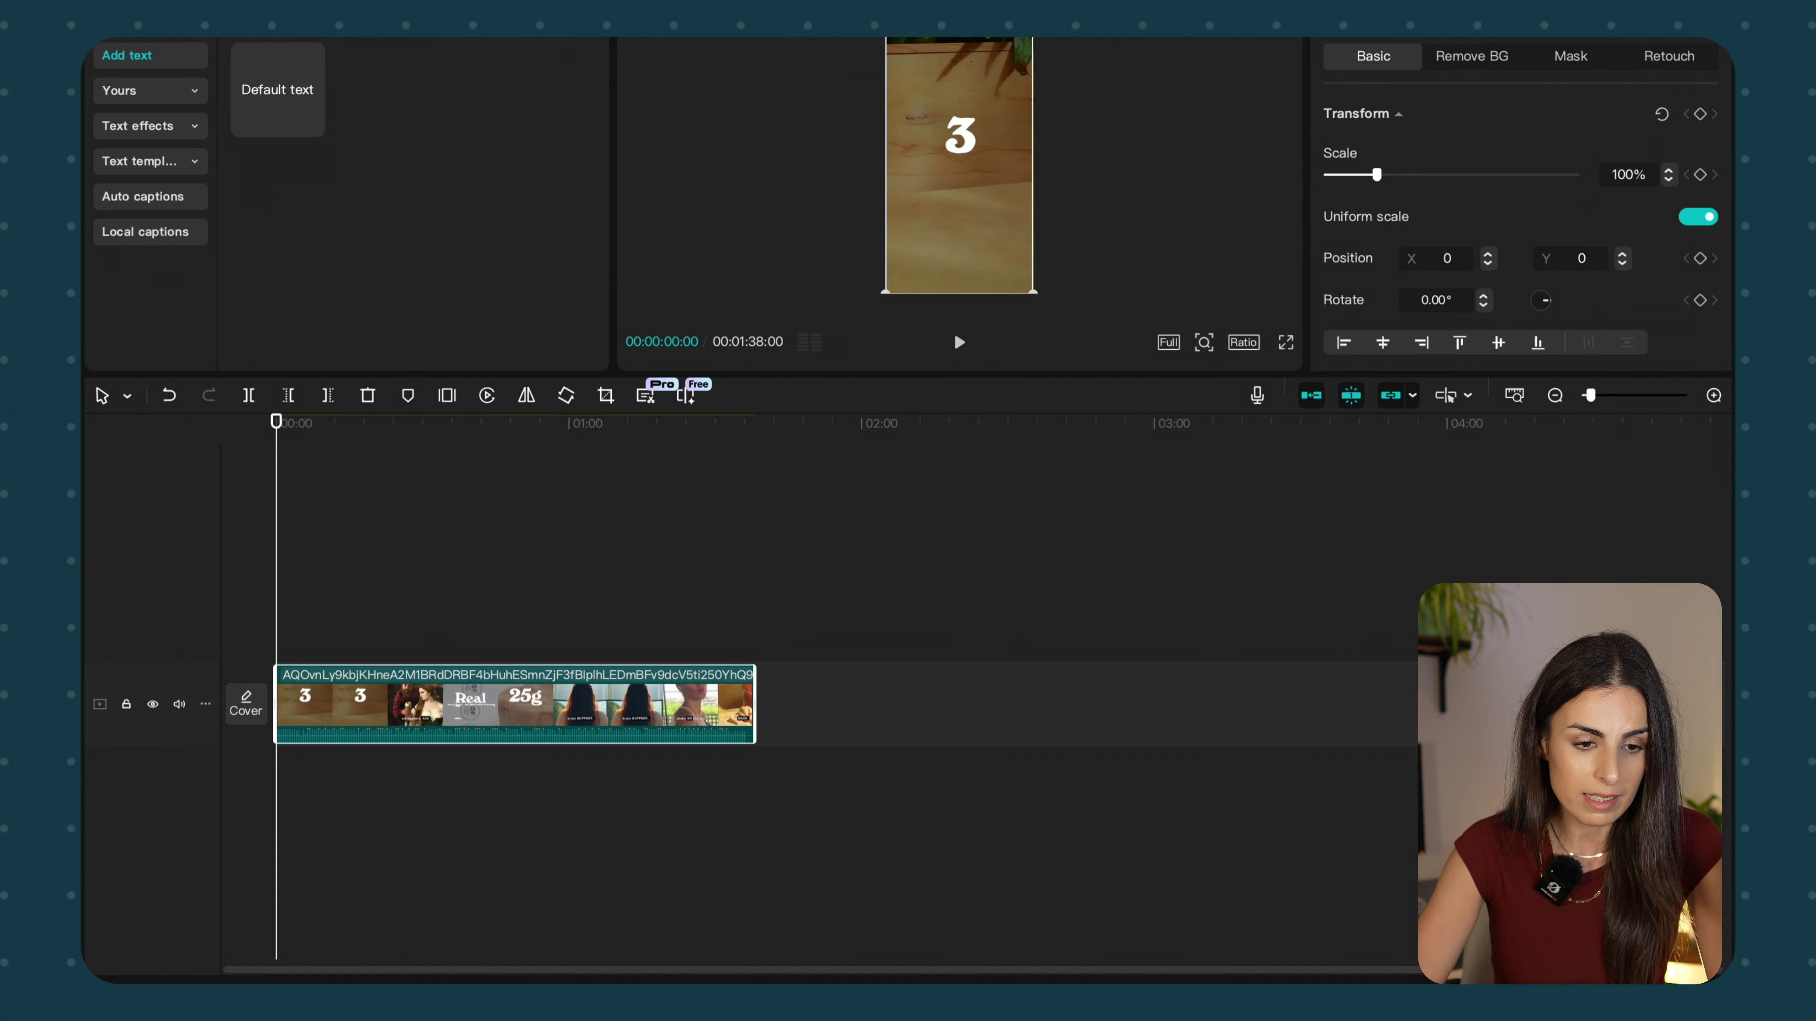
{"action": "left_click", "coordinate": [145, 195]}
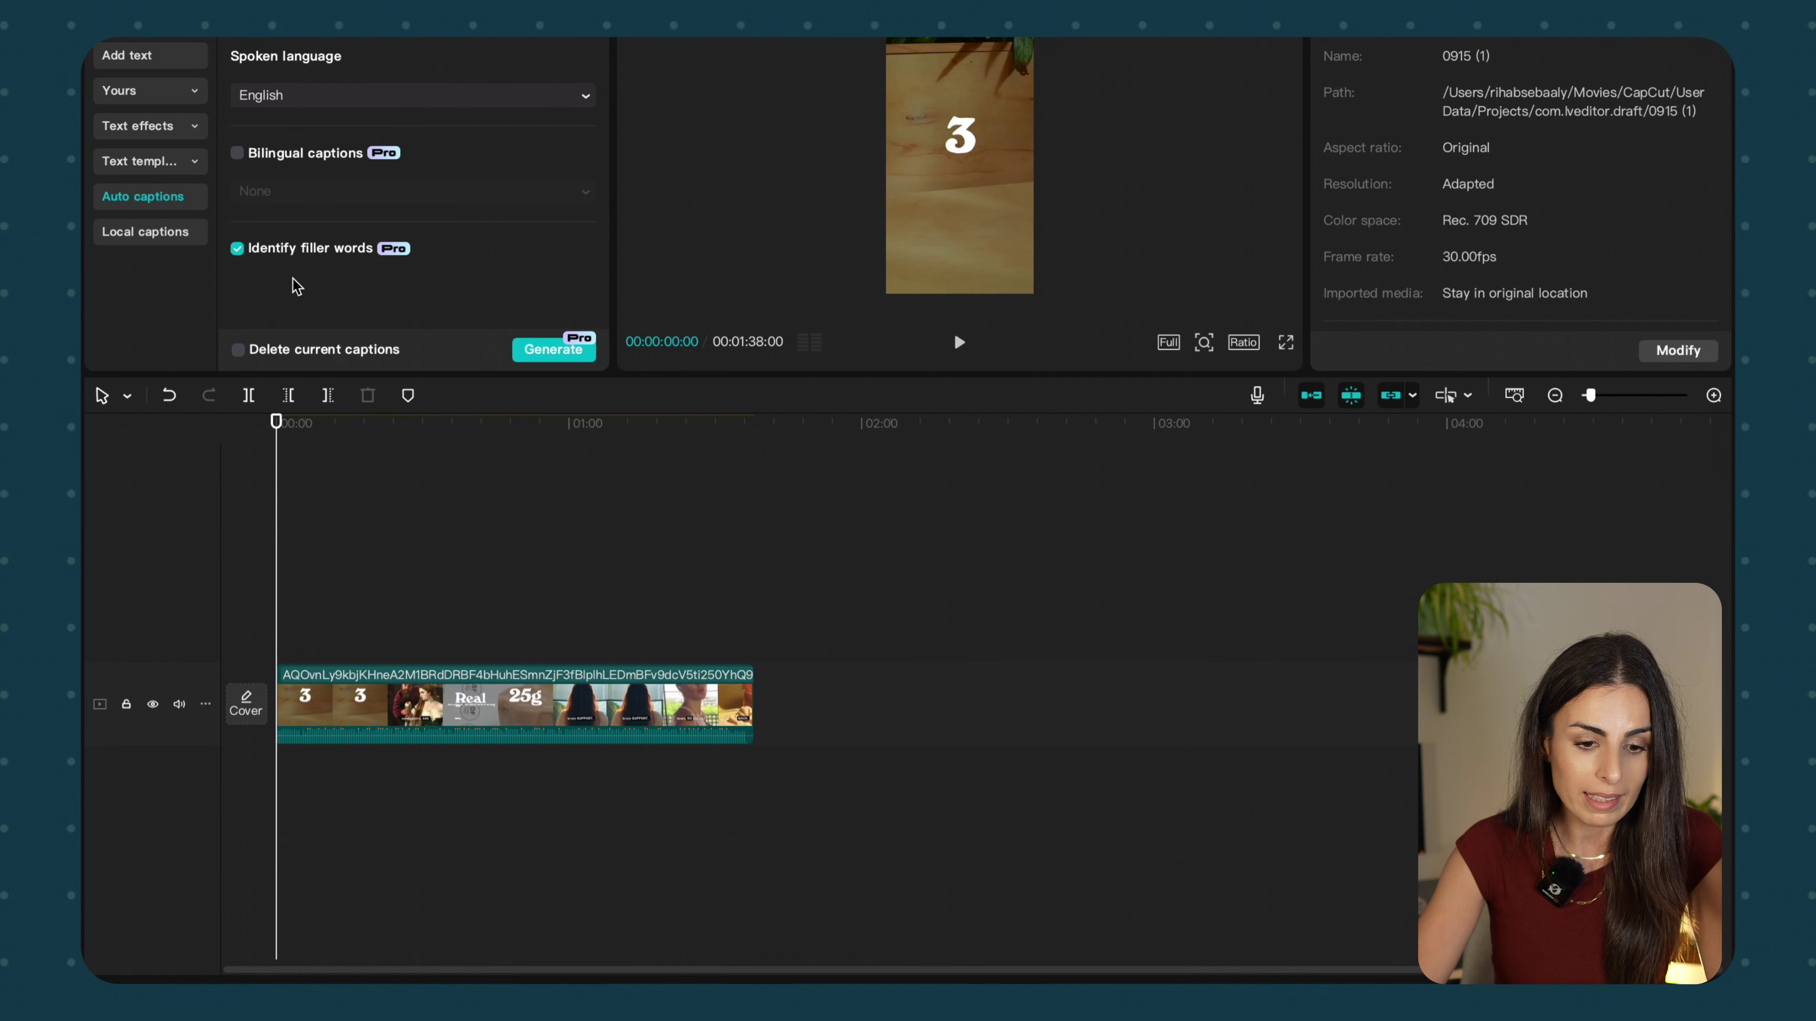
{"action": "left_click", "coordinate": [539, 351]}
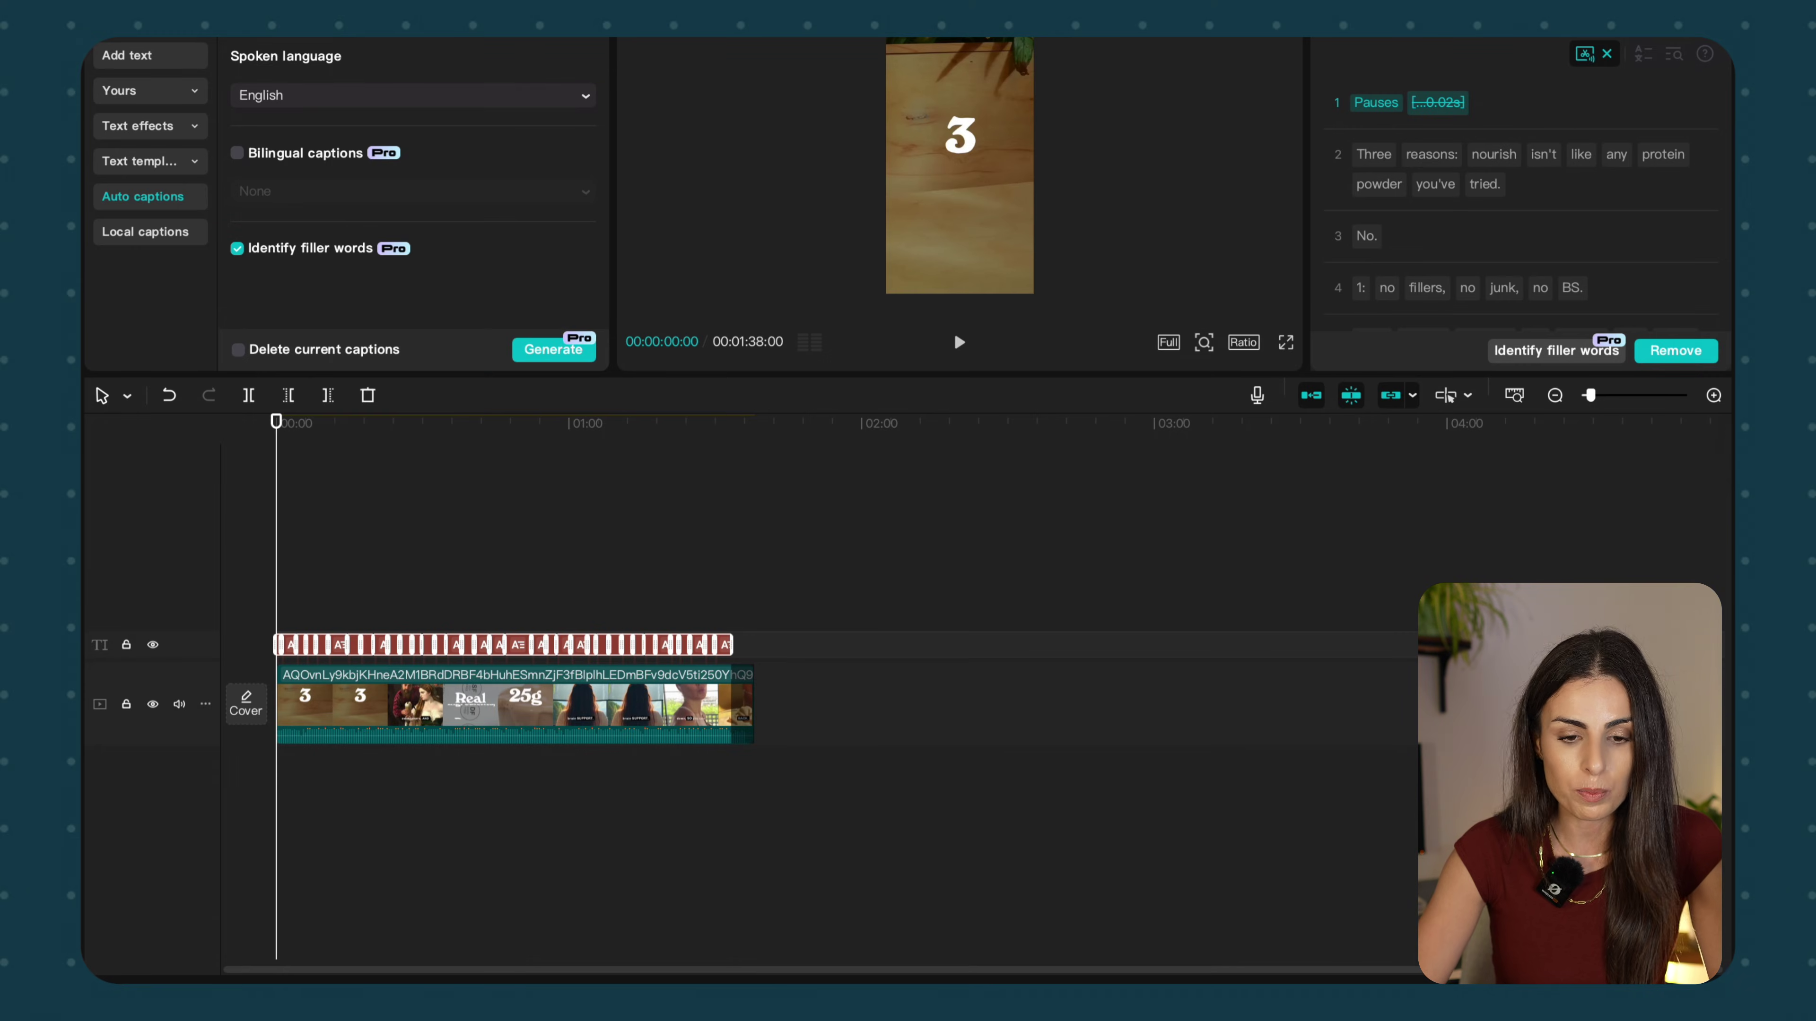
Export only the captions in TXT format, without video, audio or GIF, and close the export dialog
{"action": "key", "text": "super+e"}
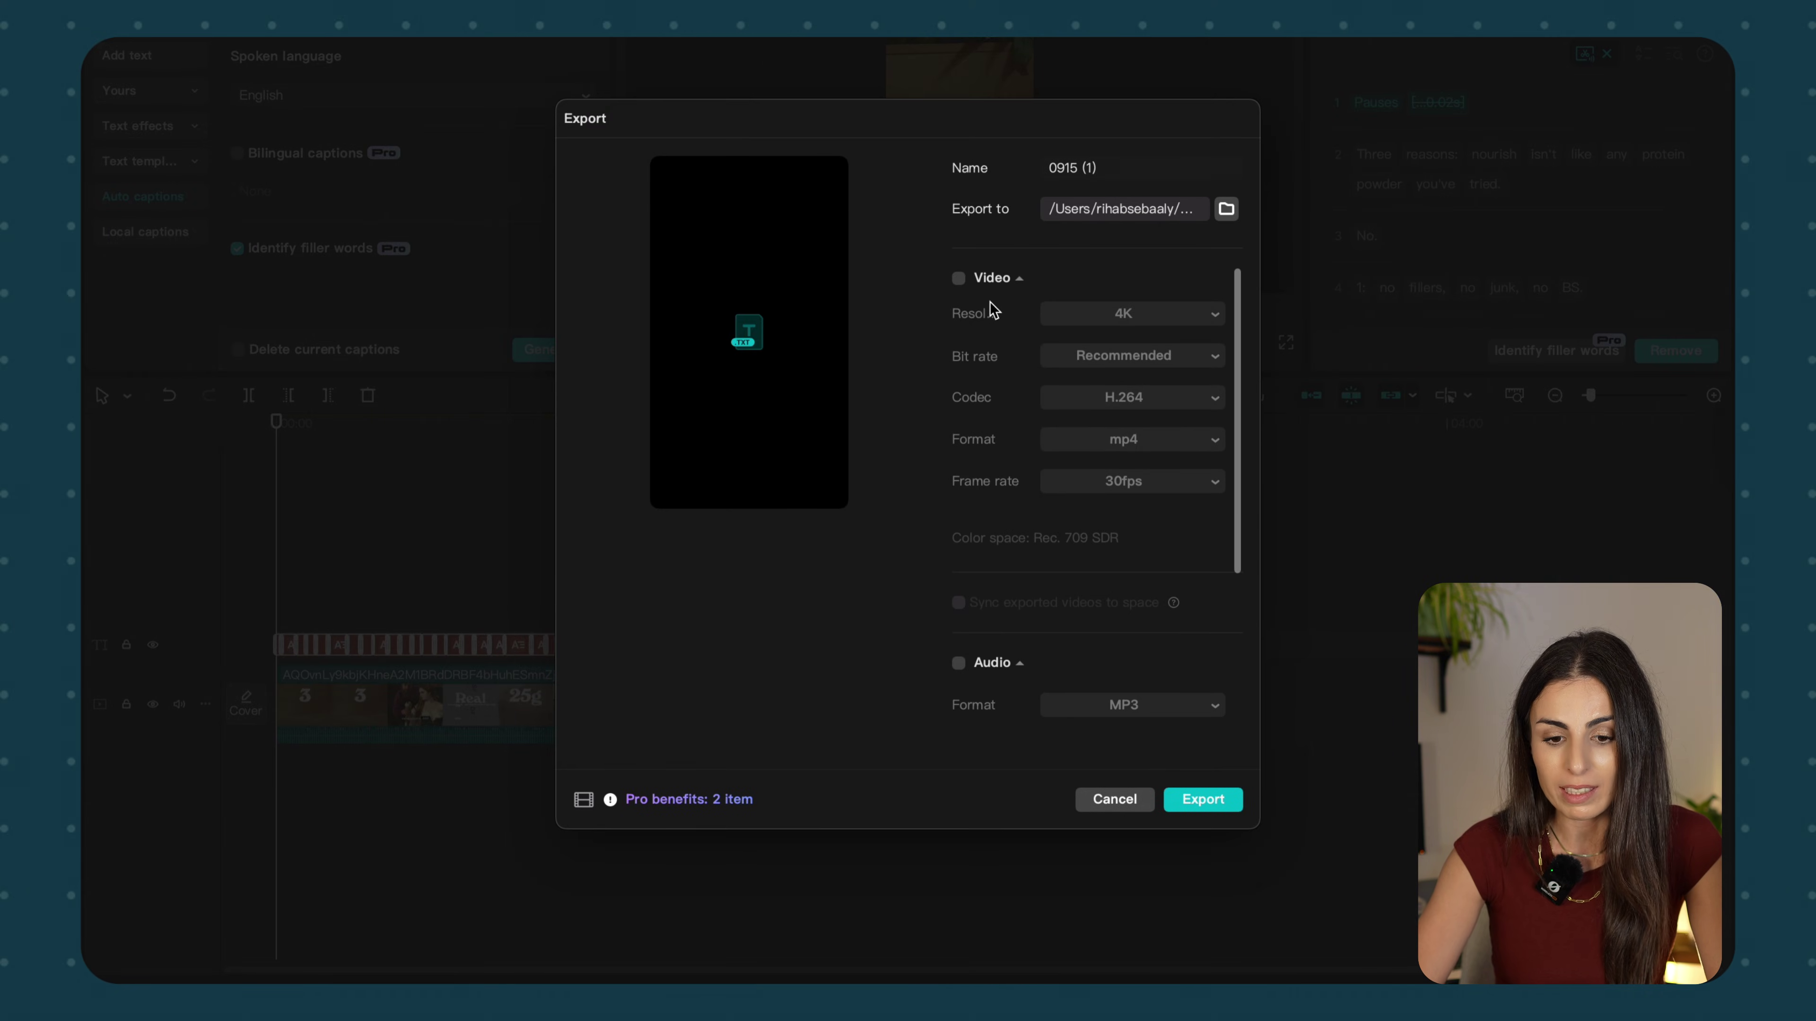
{"action": "scroll", "coordinate": [994, 387], "scroll_direction": "down", "scroll_amount": 5}
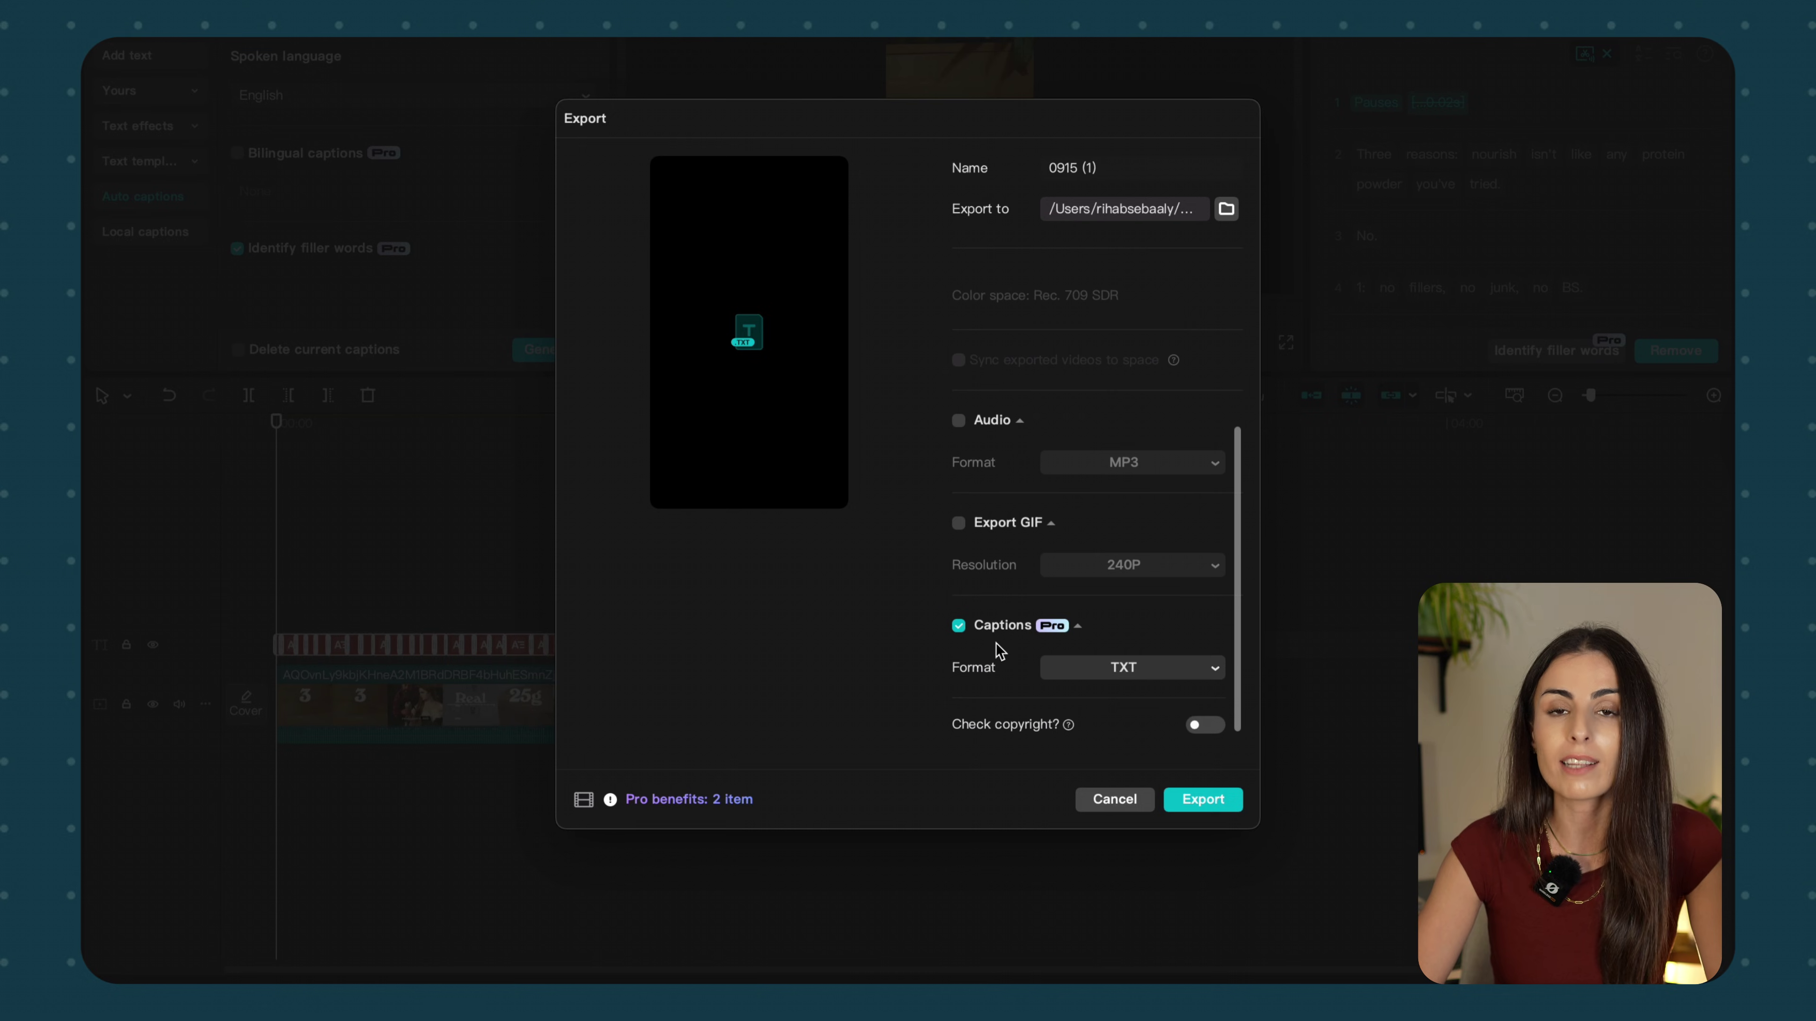
{"action": "left_click", "coordinate": [1203, 799]}
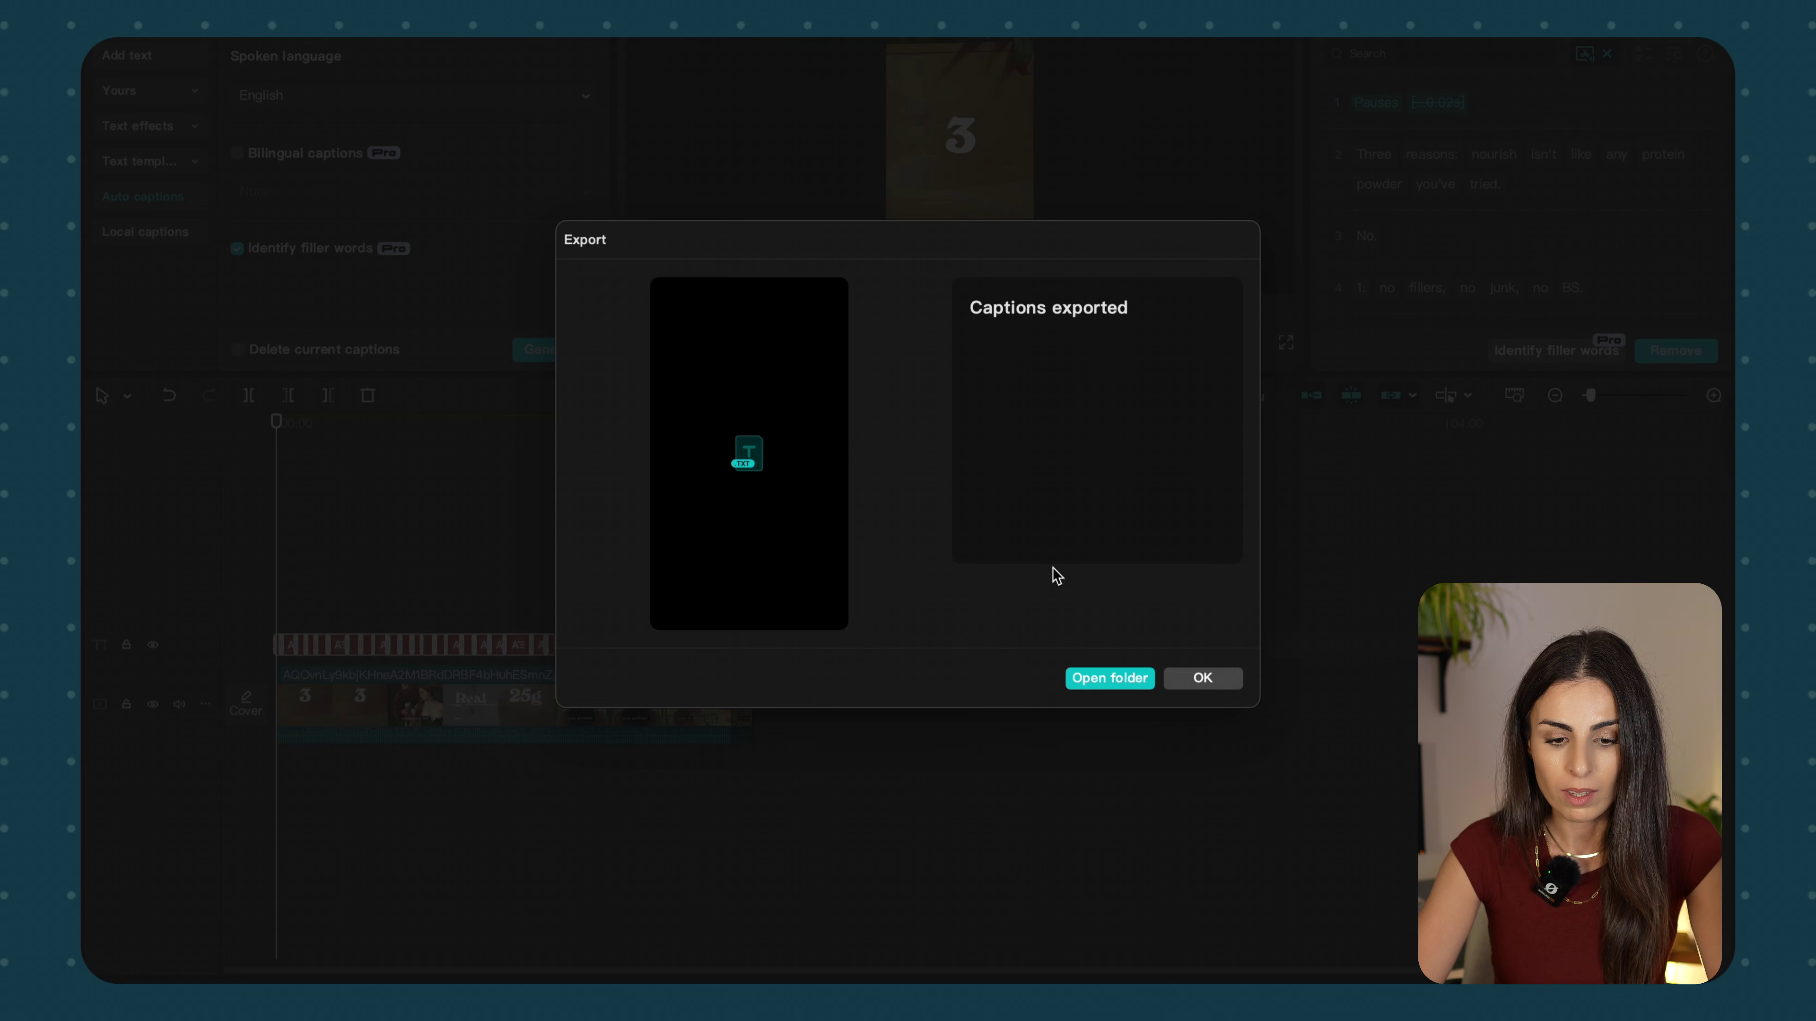
{"action": "left_click", "coordinate": [1198, 685]}
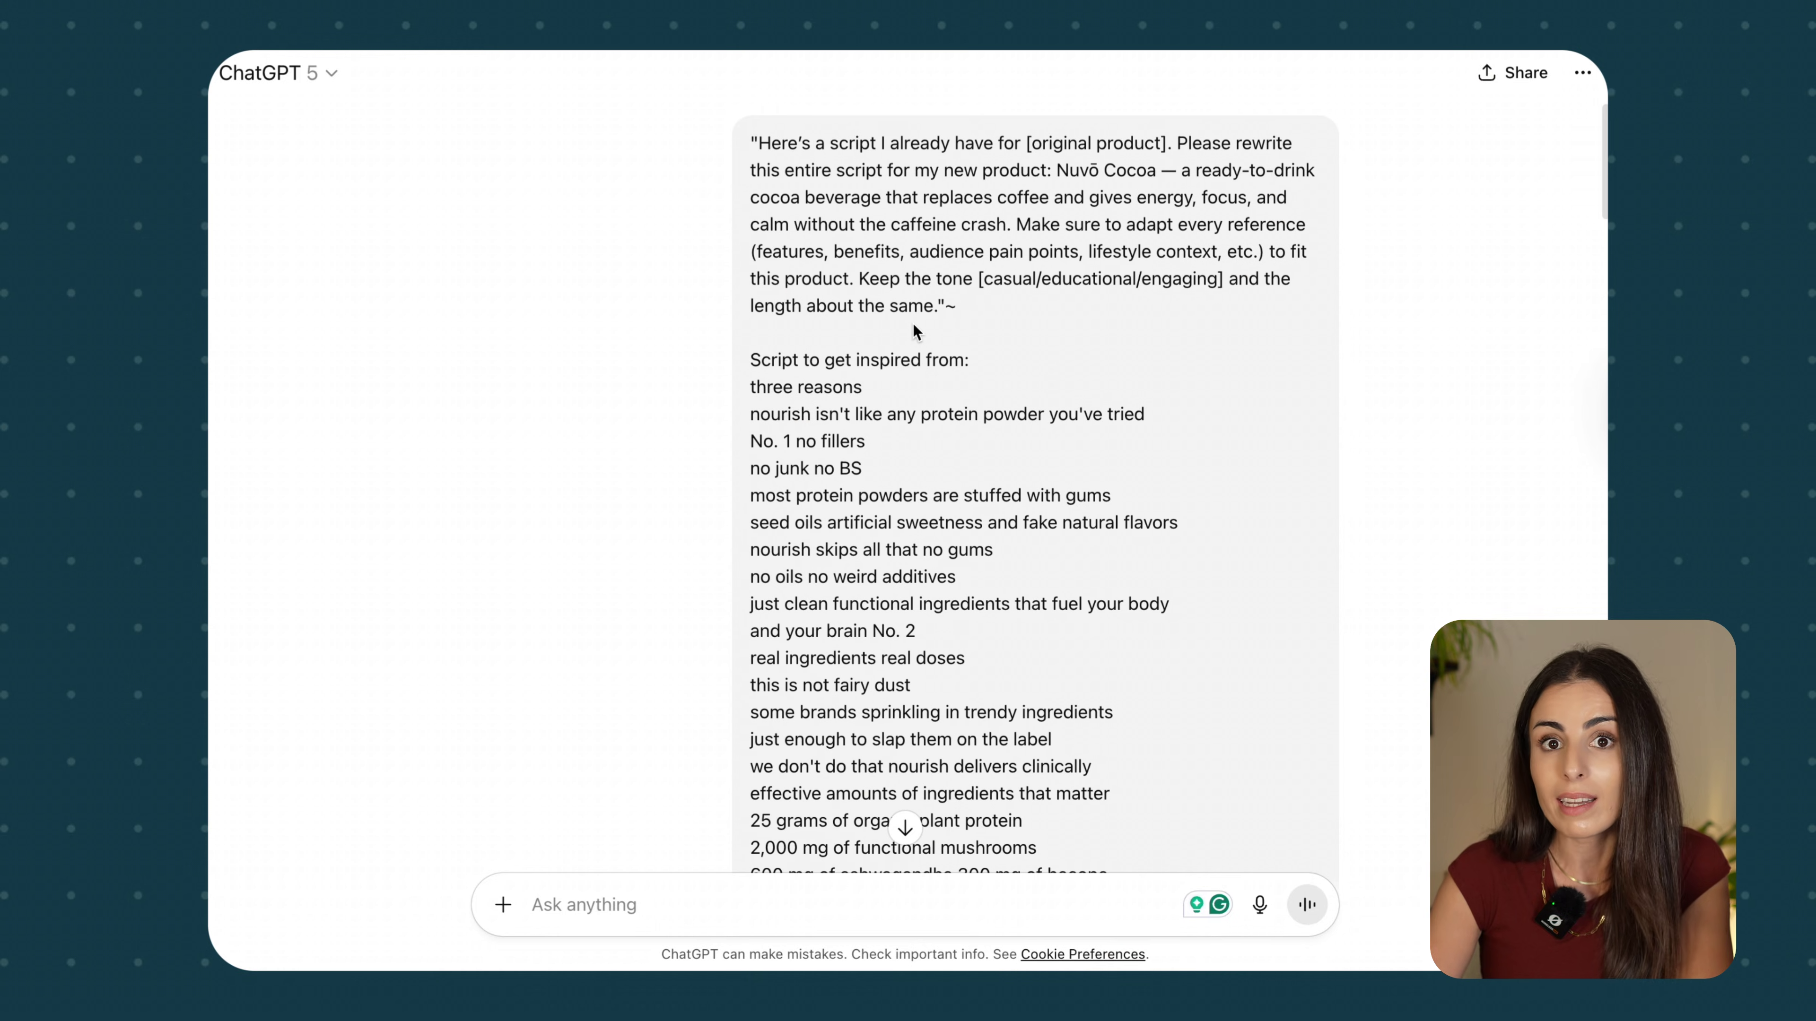
In ChatGPT, review the script-rewriting prompt with the original transcript and Nuvō Cocoa product details, plus the rewritten script
{"action": "scroll", "coordinate": [915, 330], "scroll_direction": "down", "scroll_amount": 1}
{"action": "scroll", "coordinate": [915, 331], "scroll_direction": "down", "scroll_amount": 2}
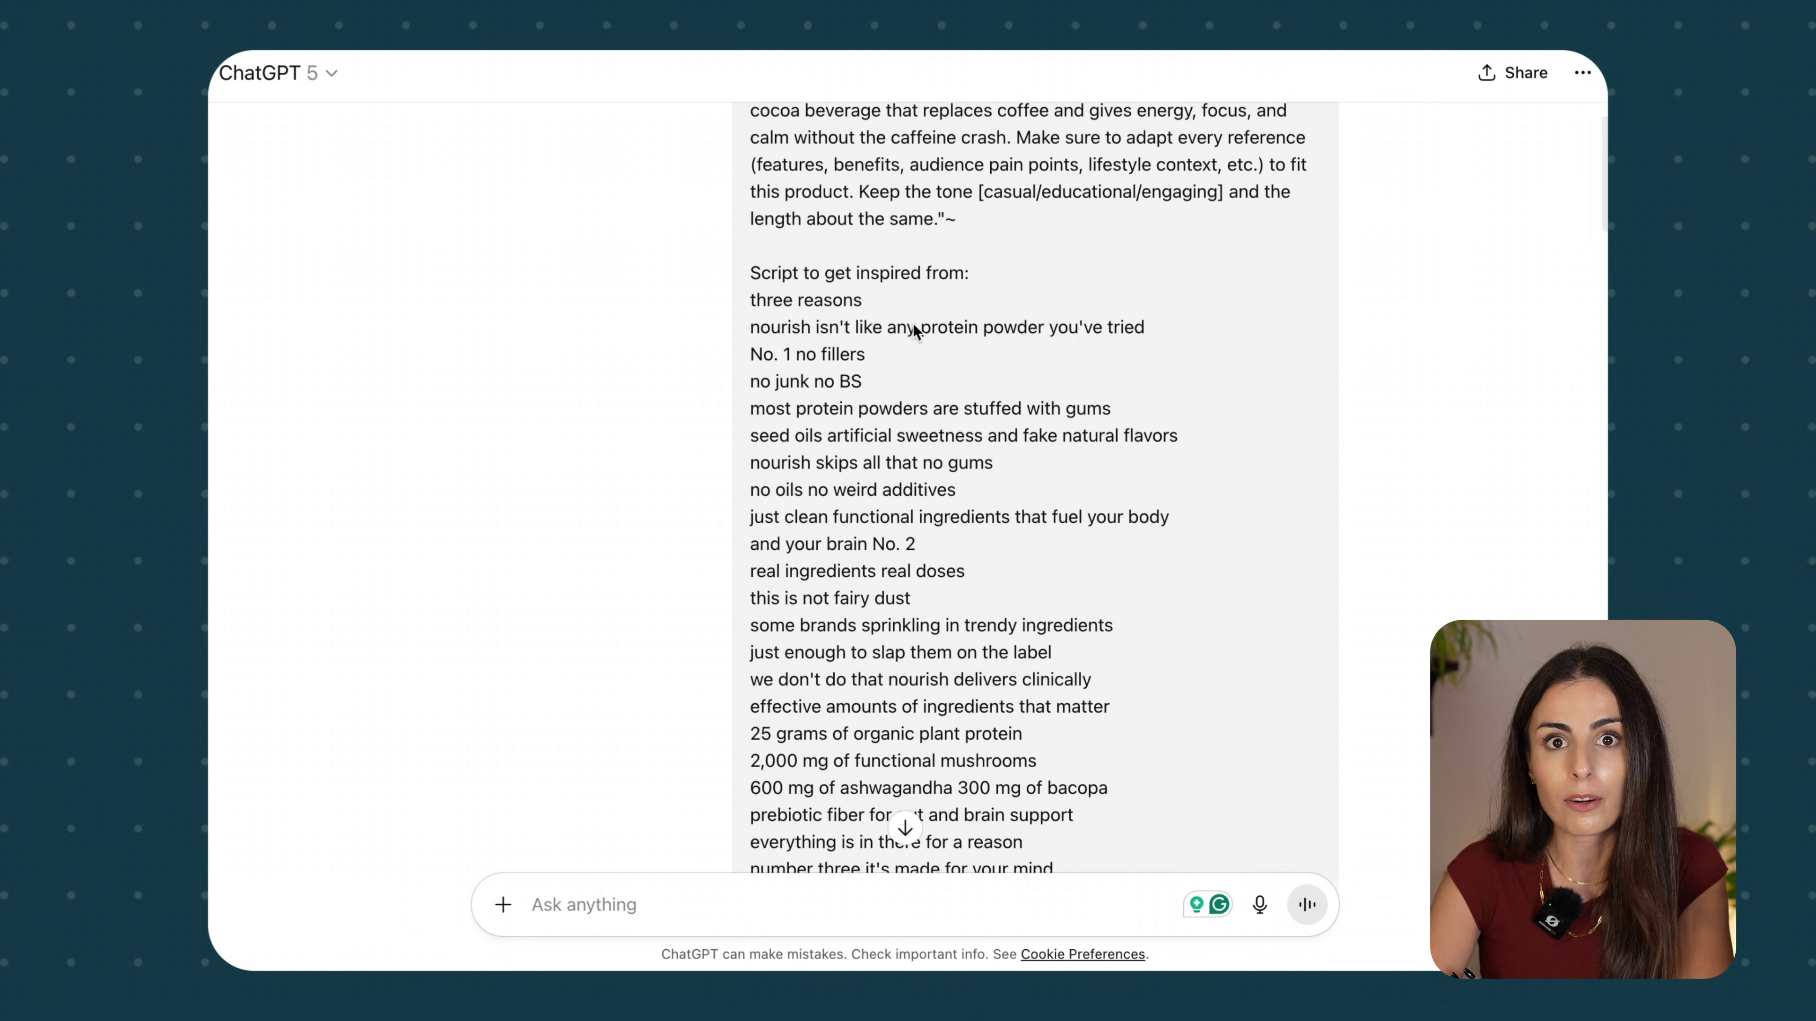
{"action": "scroll", "coordinate": [915, 330], "scroll_direction": "down", "scroll_amount": 7}
{"action": "scroll", "coordinate": [912, 323], "scroll_direction": "down", "scroll_amount": 16}
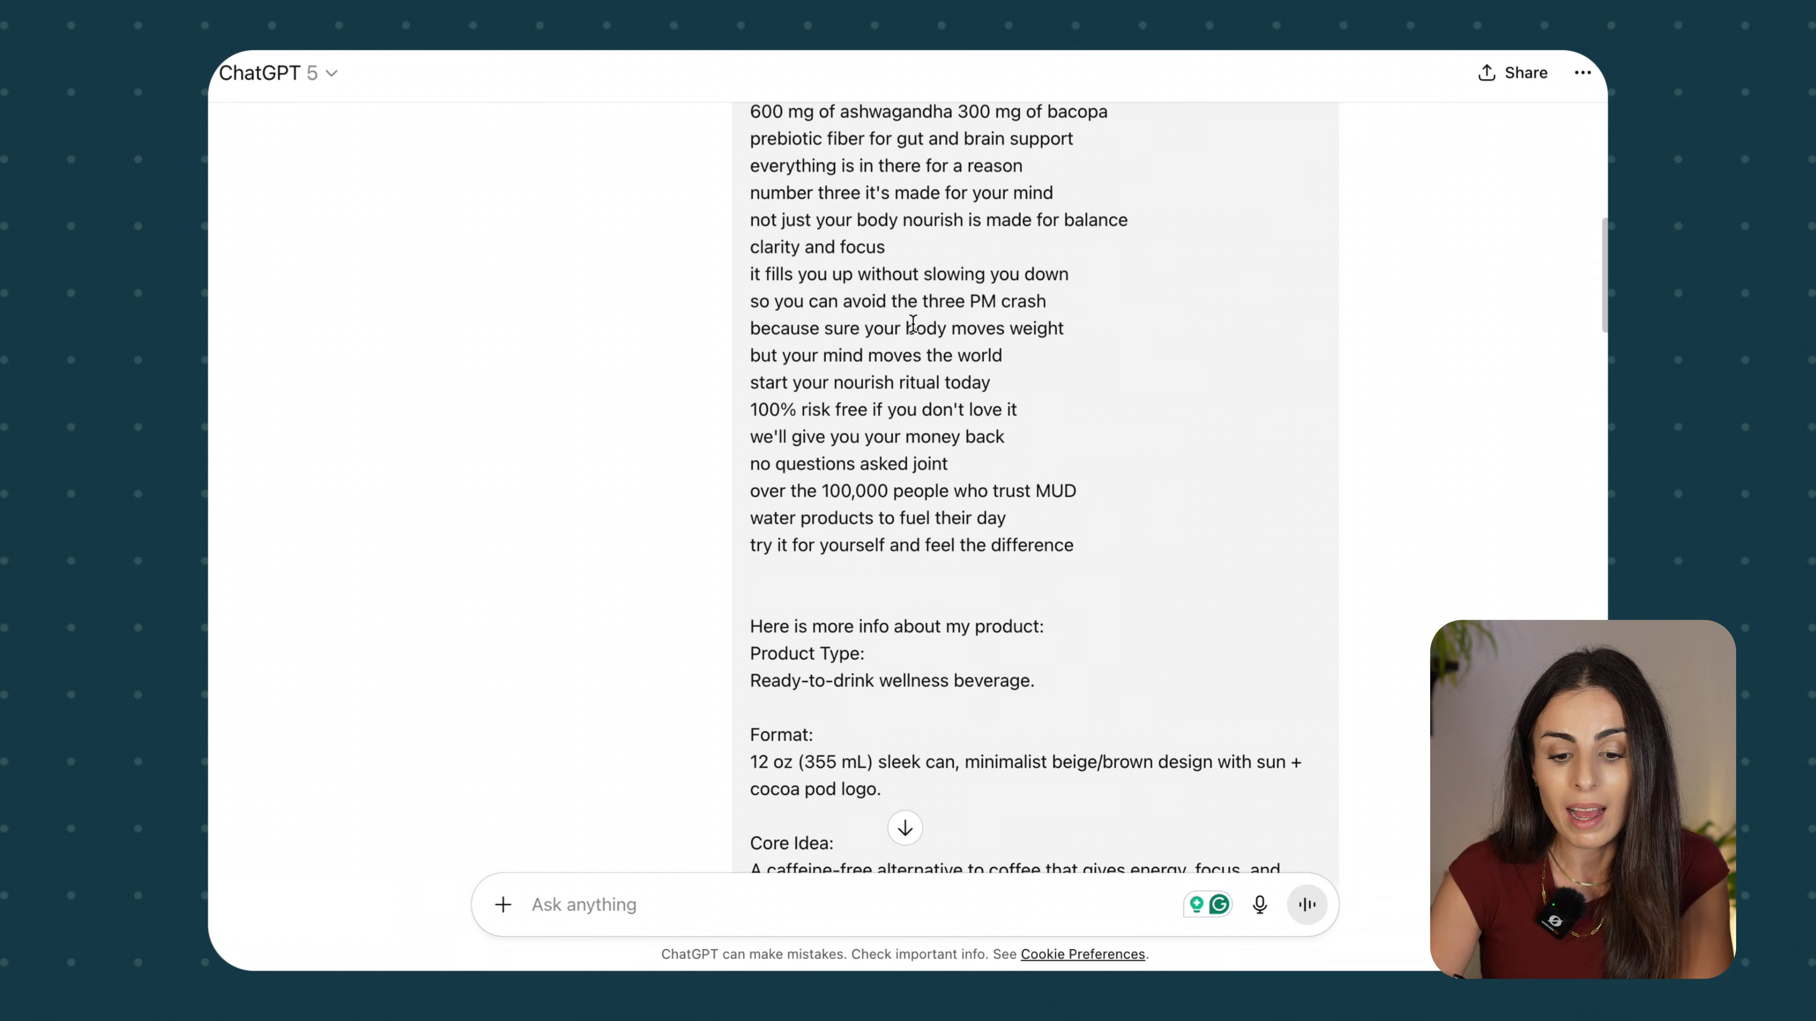
{"action": "scroll", "coordinate": [912, 323], "scroll_direction": "down", "scroll_amount": 3}
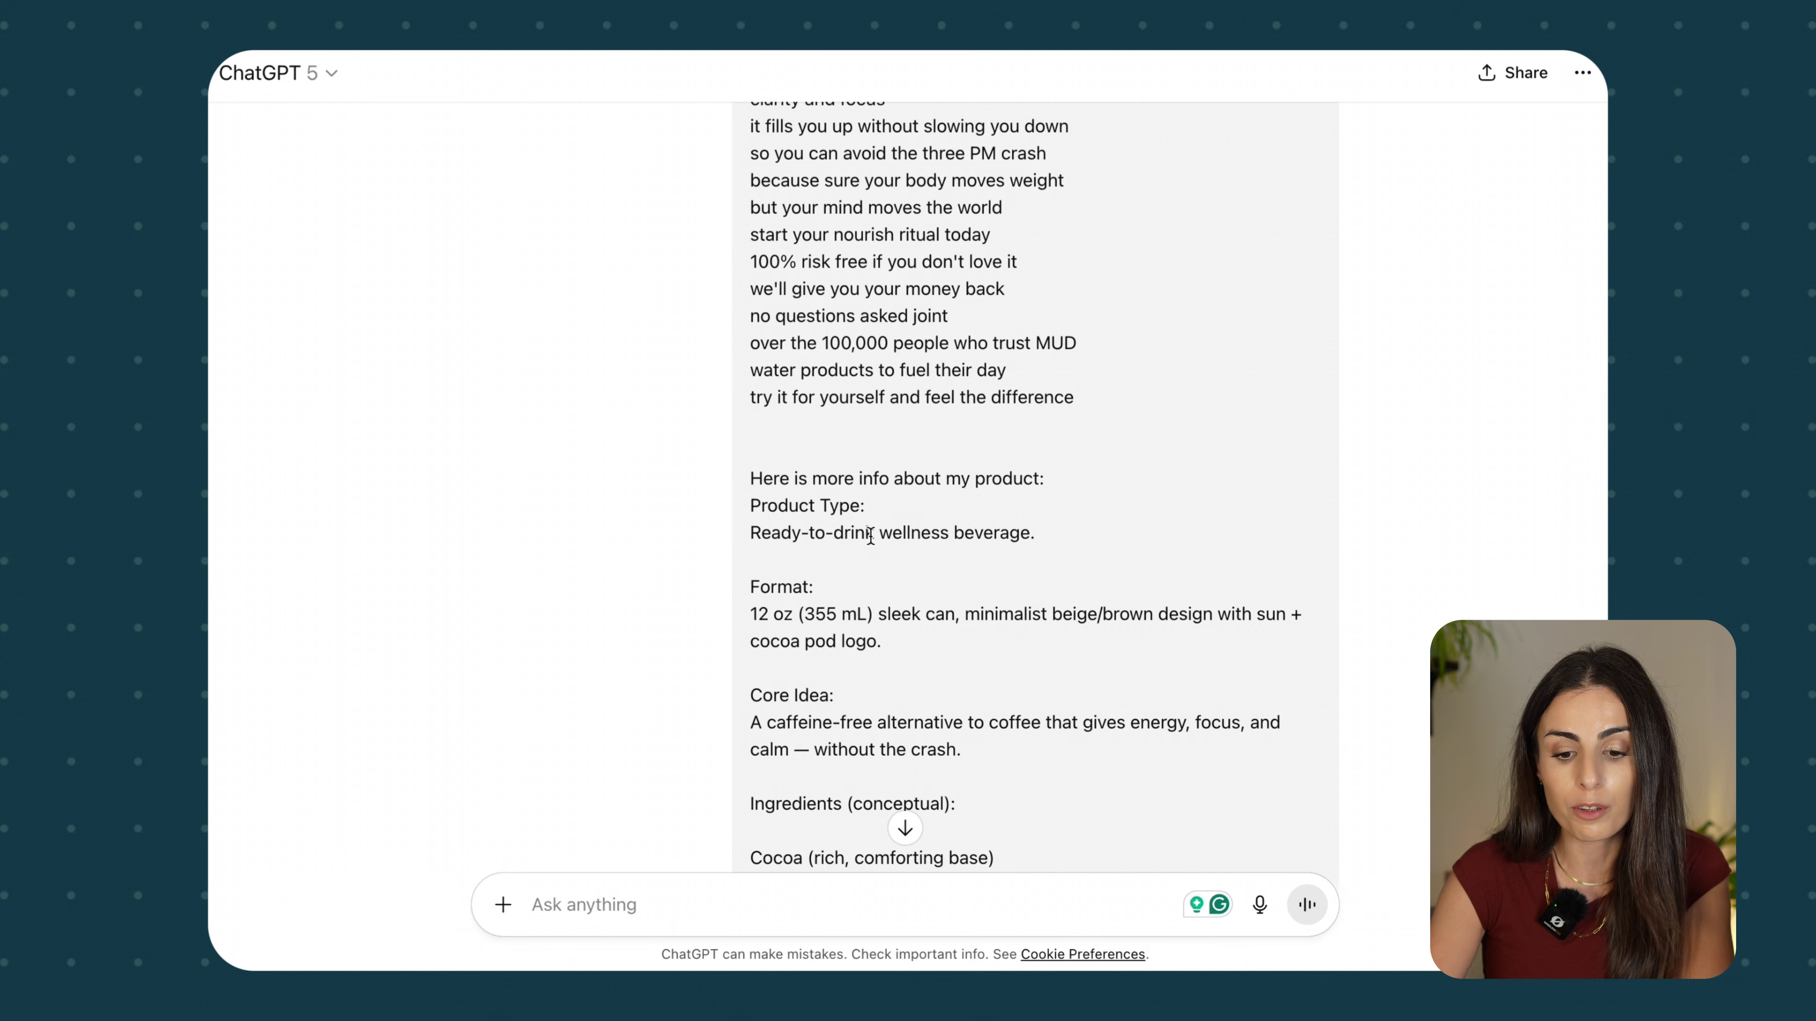
{"action": "scroll", "coordinate": [870, 543], "scroll_direction": "down", "scroll_amount": 2}
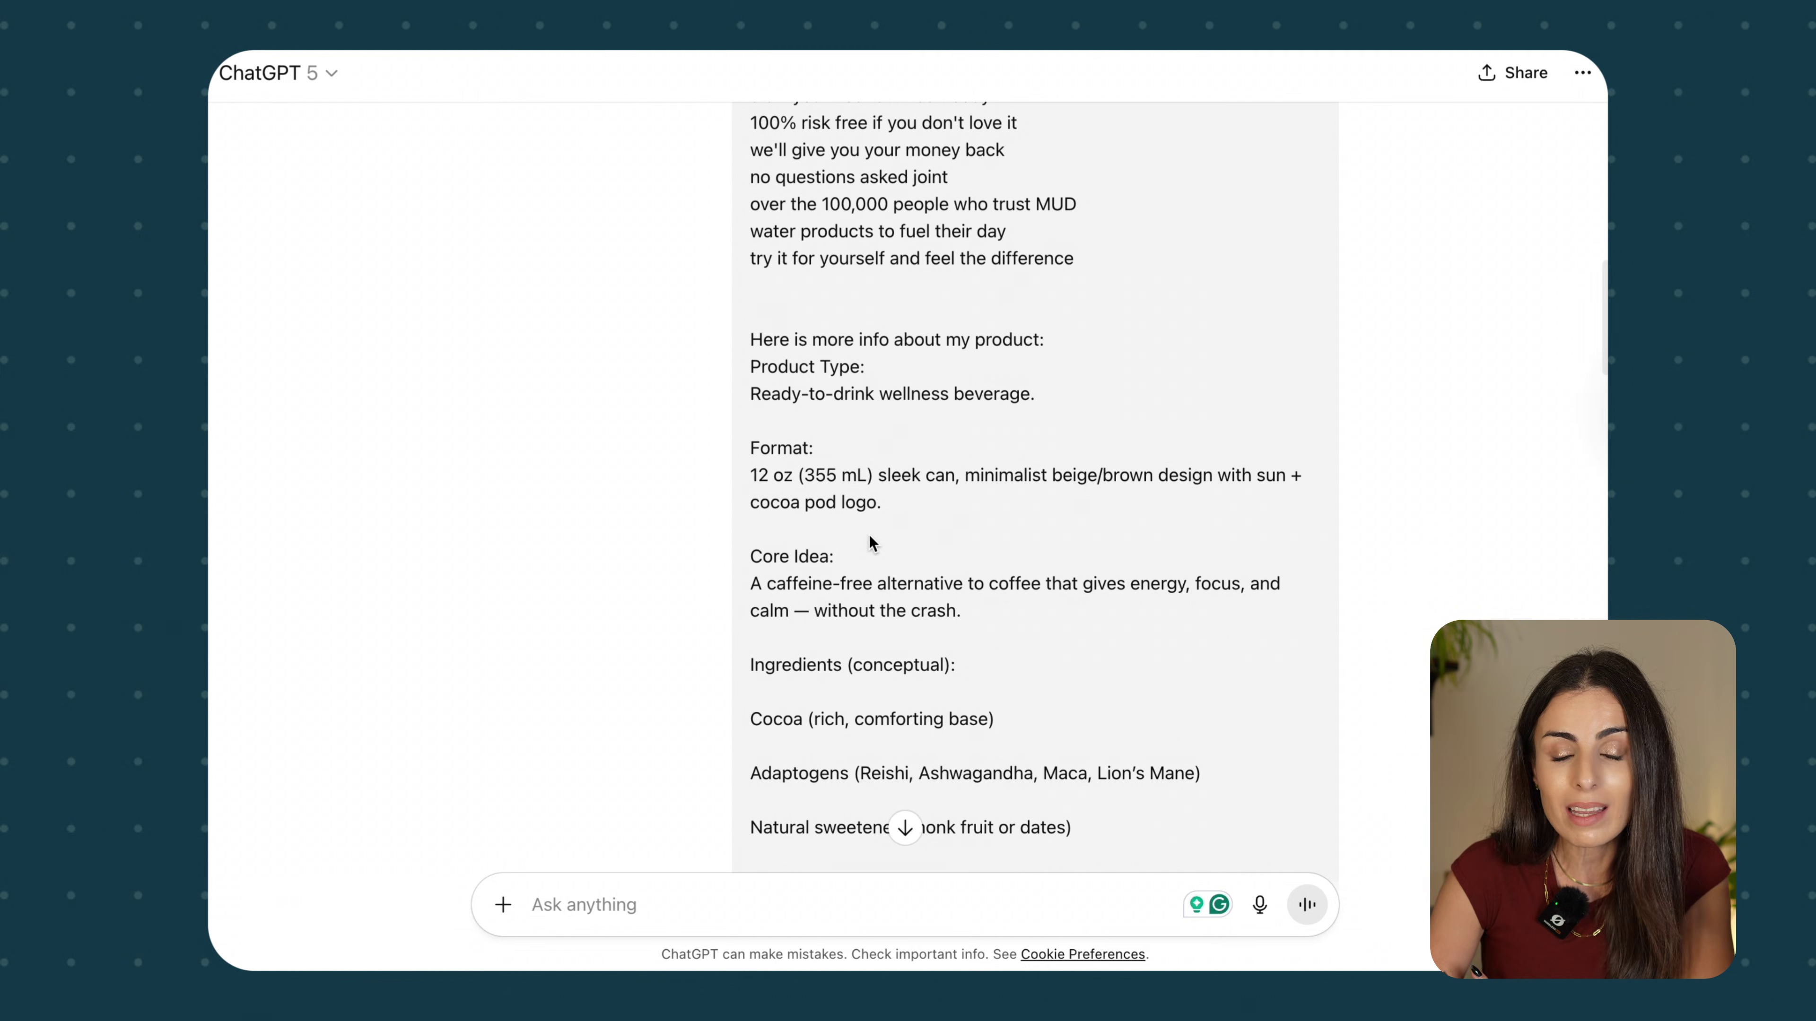
{"action": "scroll", "coordinate": [870, 543], "scroll_direction": "down", "scroll_amount": 2}
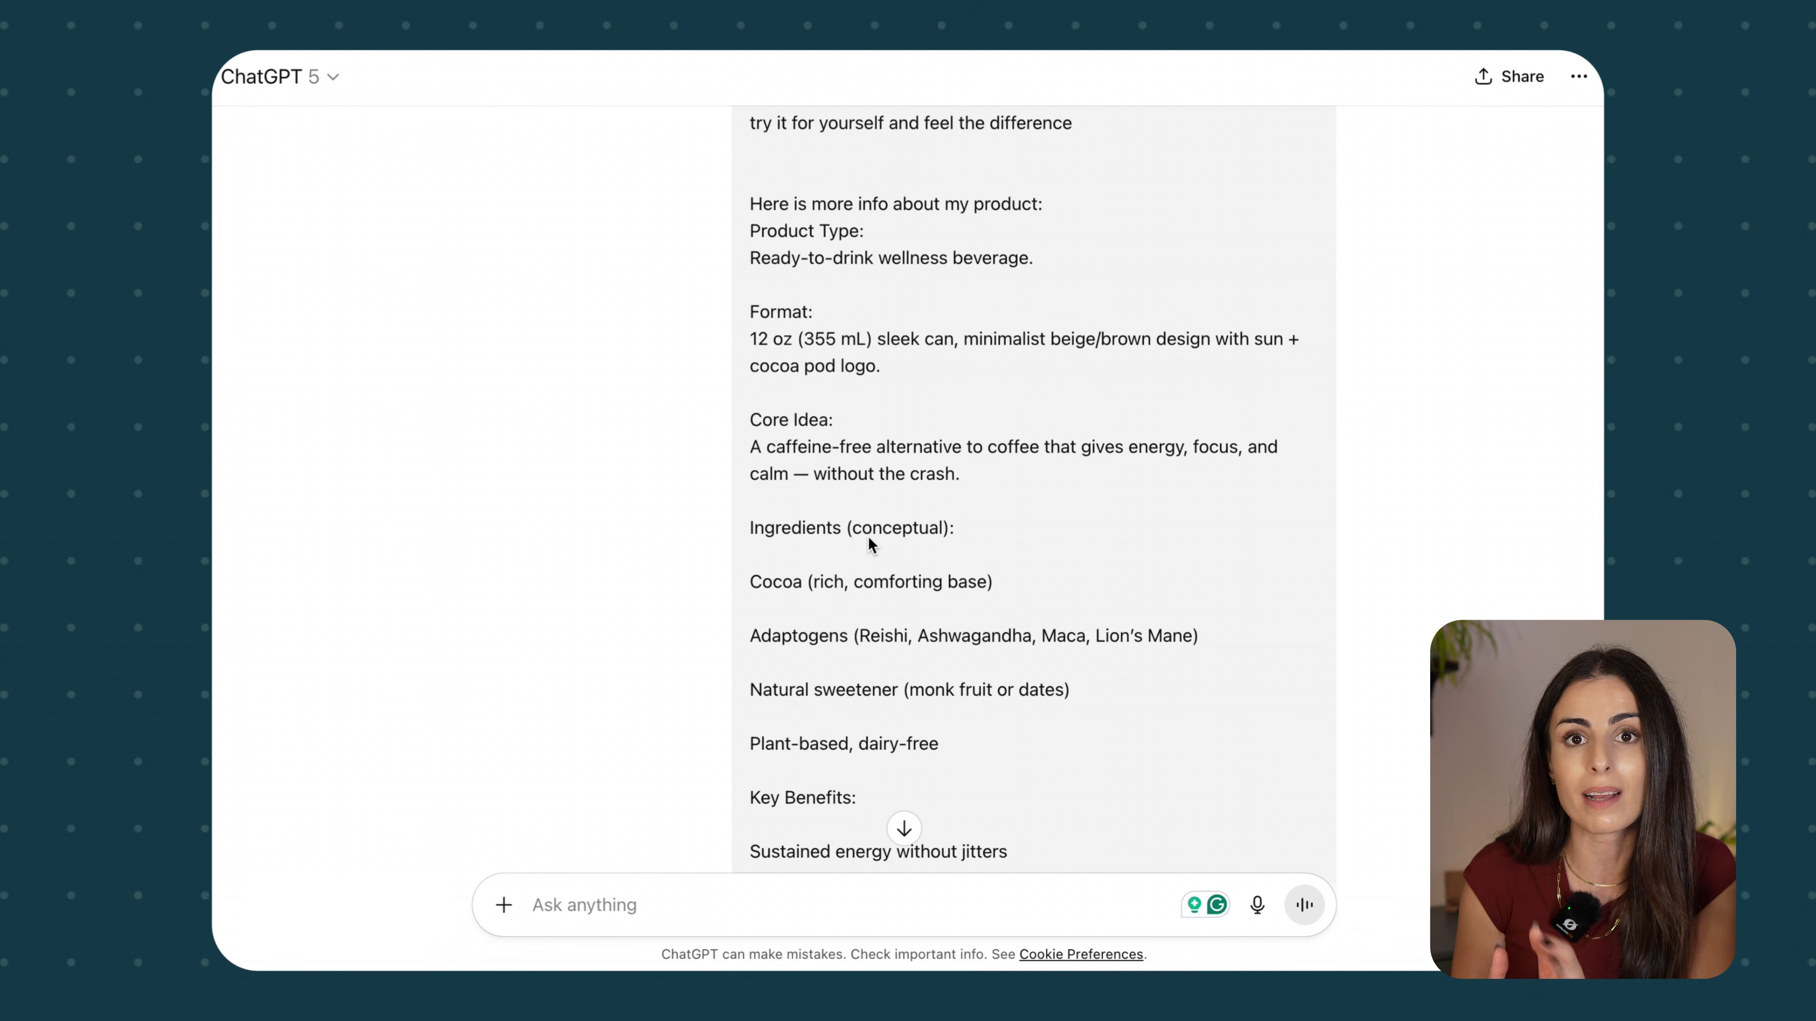
{"action": "scroll", "coordinate": [871, 545], "scroll_direction": "down", "scroll_amount": 20}
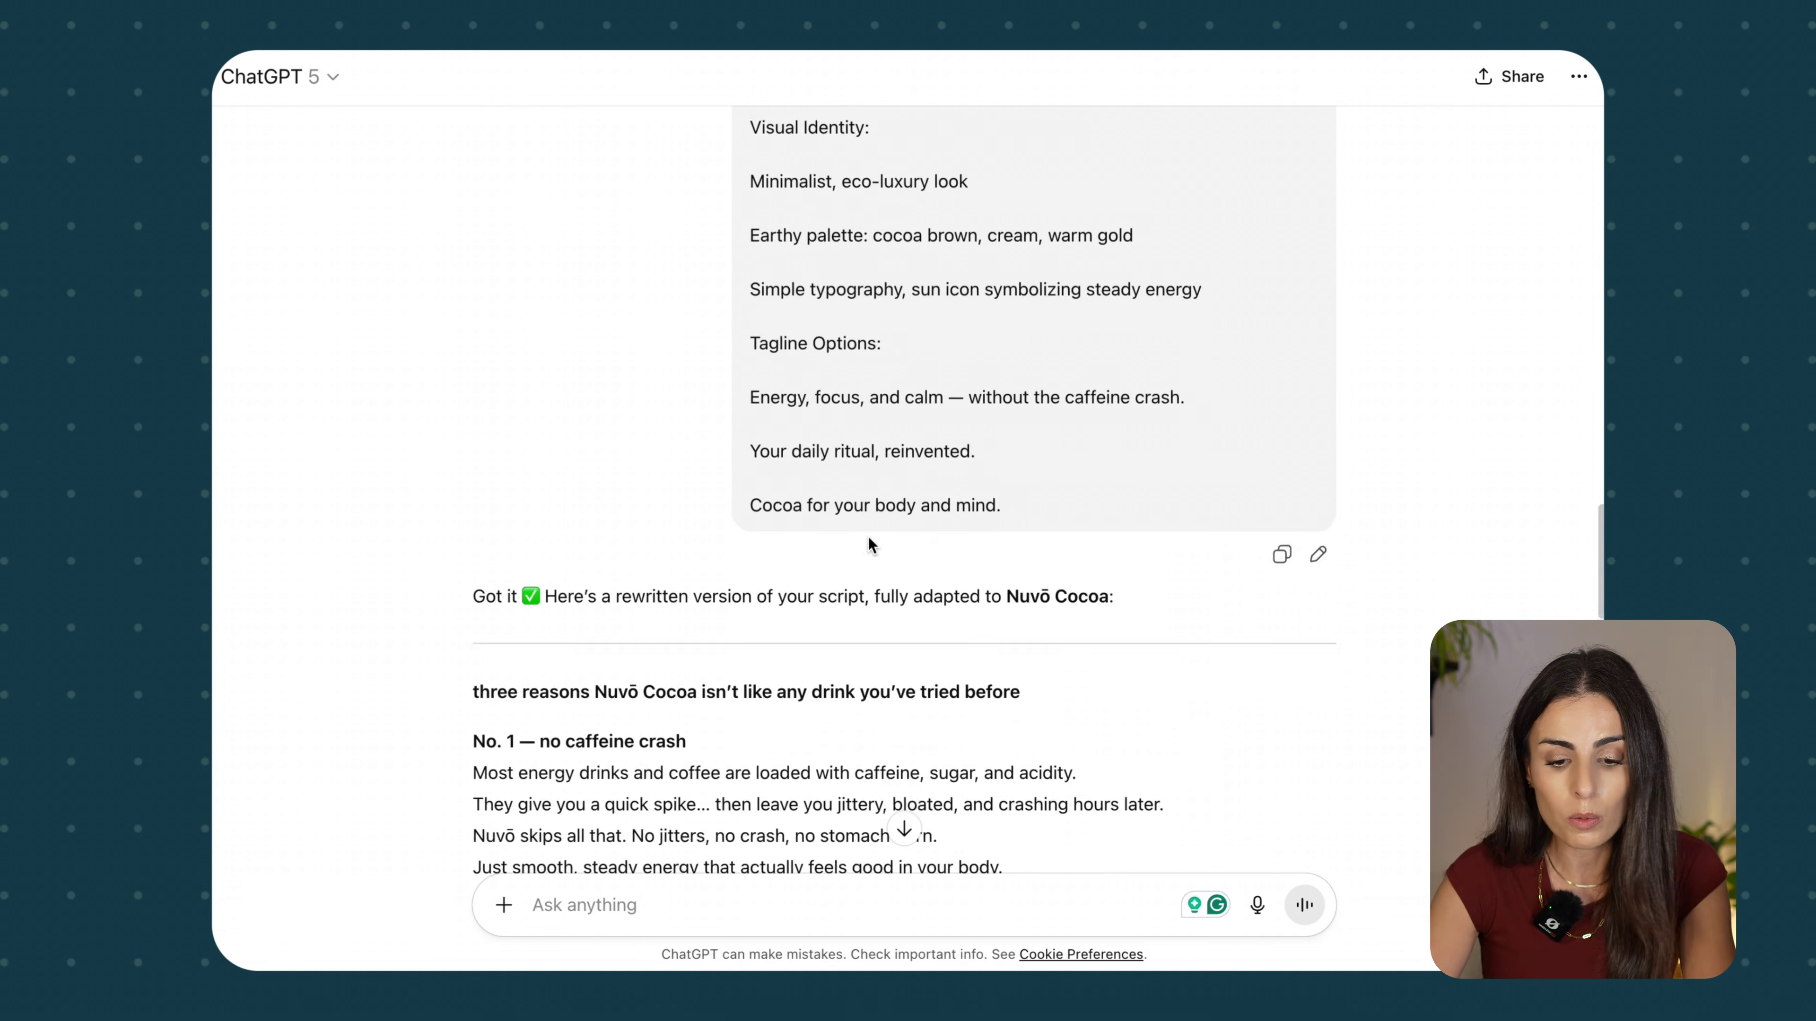
{"action": "scroll", "coordinate": [870, 545], "scroll_direction": "down", "scroll_amount": 1}
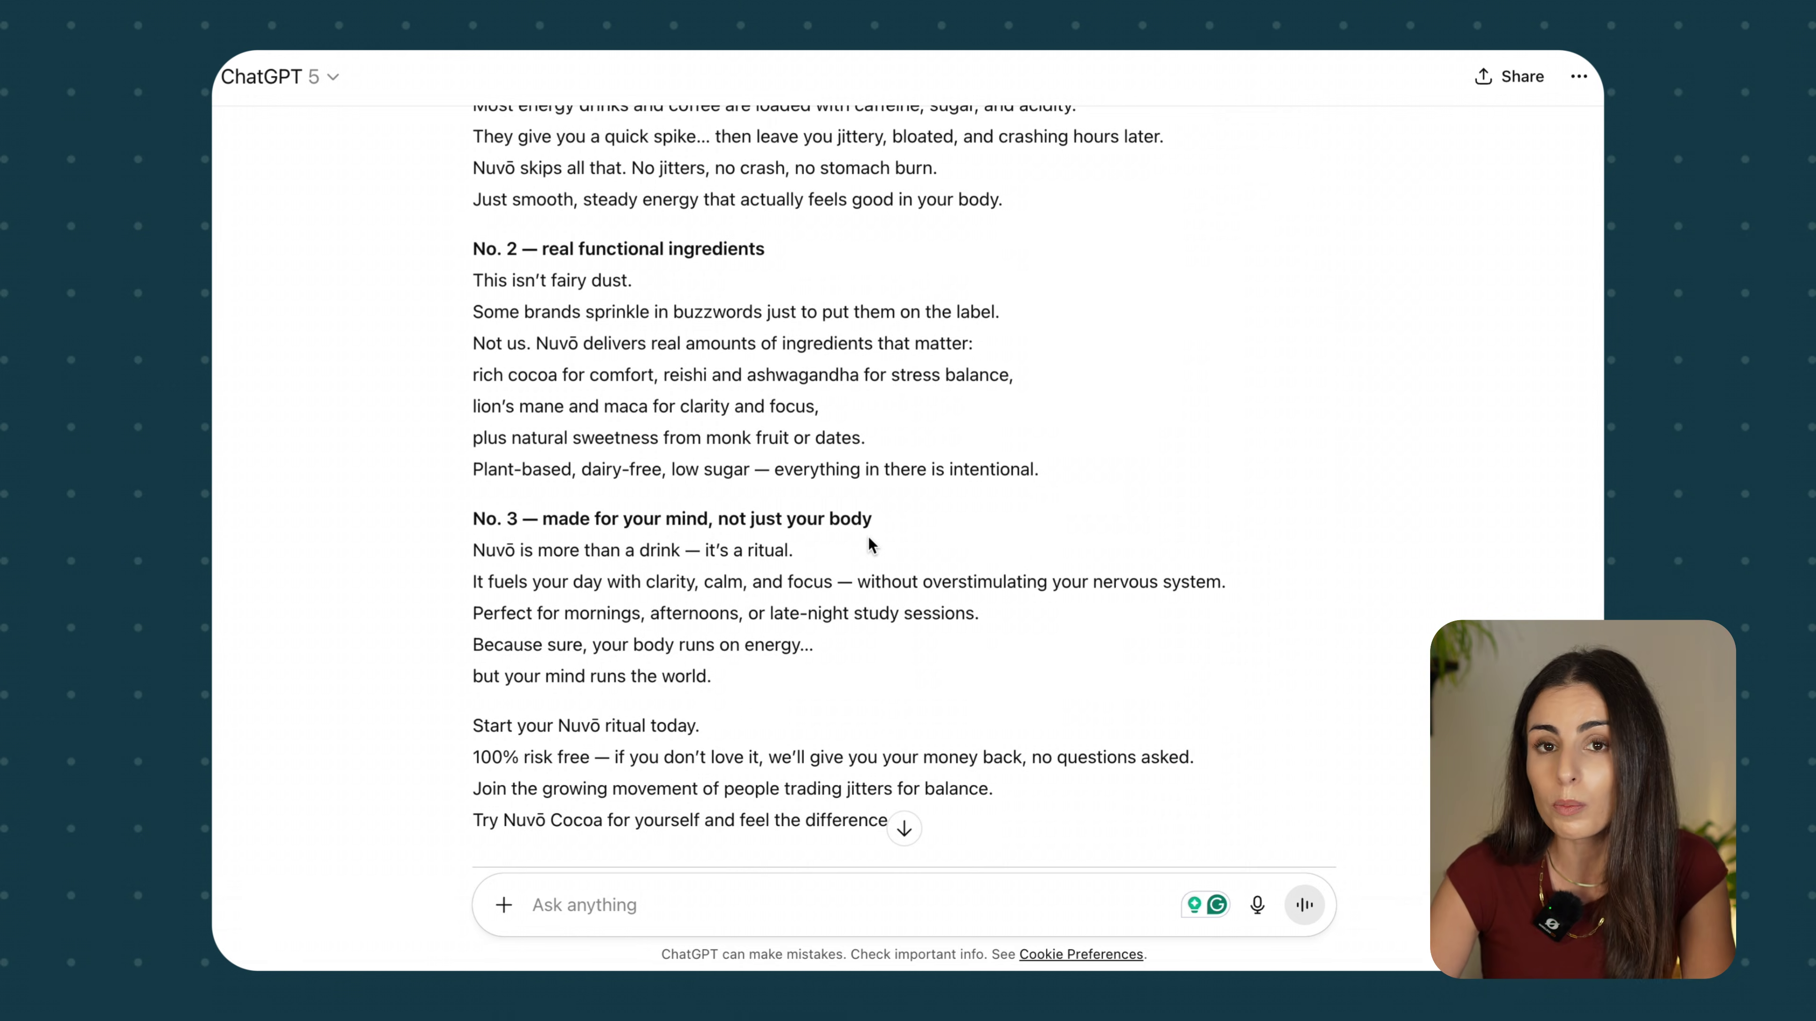
Review the 30-second version of the Nuvō Cocoa script and the scene-by-scene video storyboard developed from it
{"action": "scroll", "coordinate": [870, 545], "scroll_direction": "down", "scroll_amount": 8}
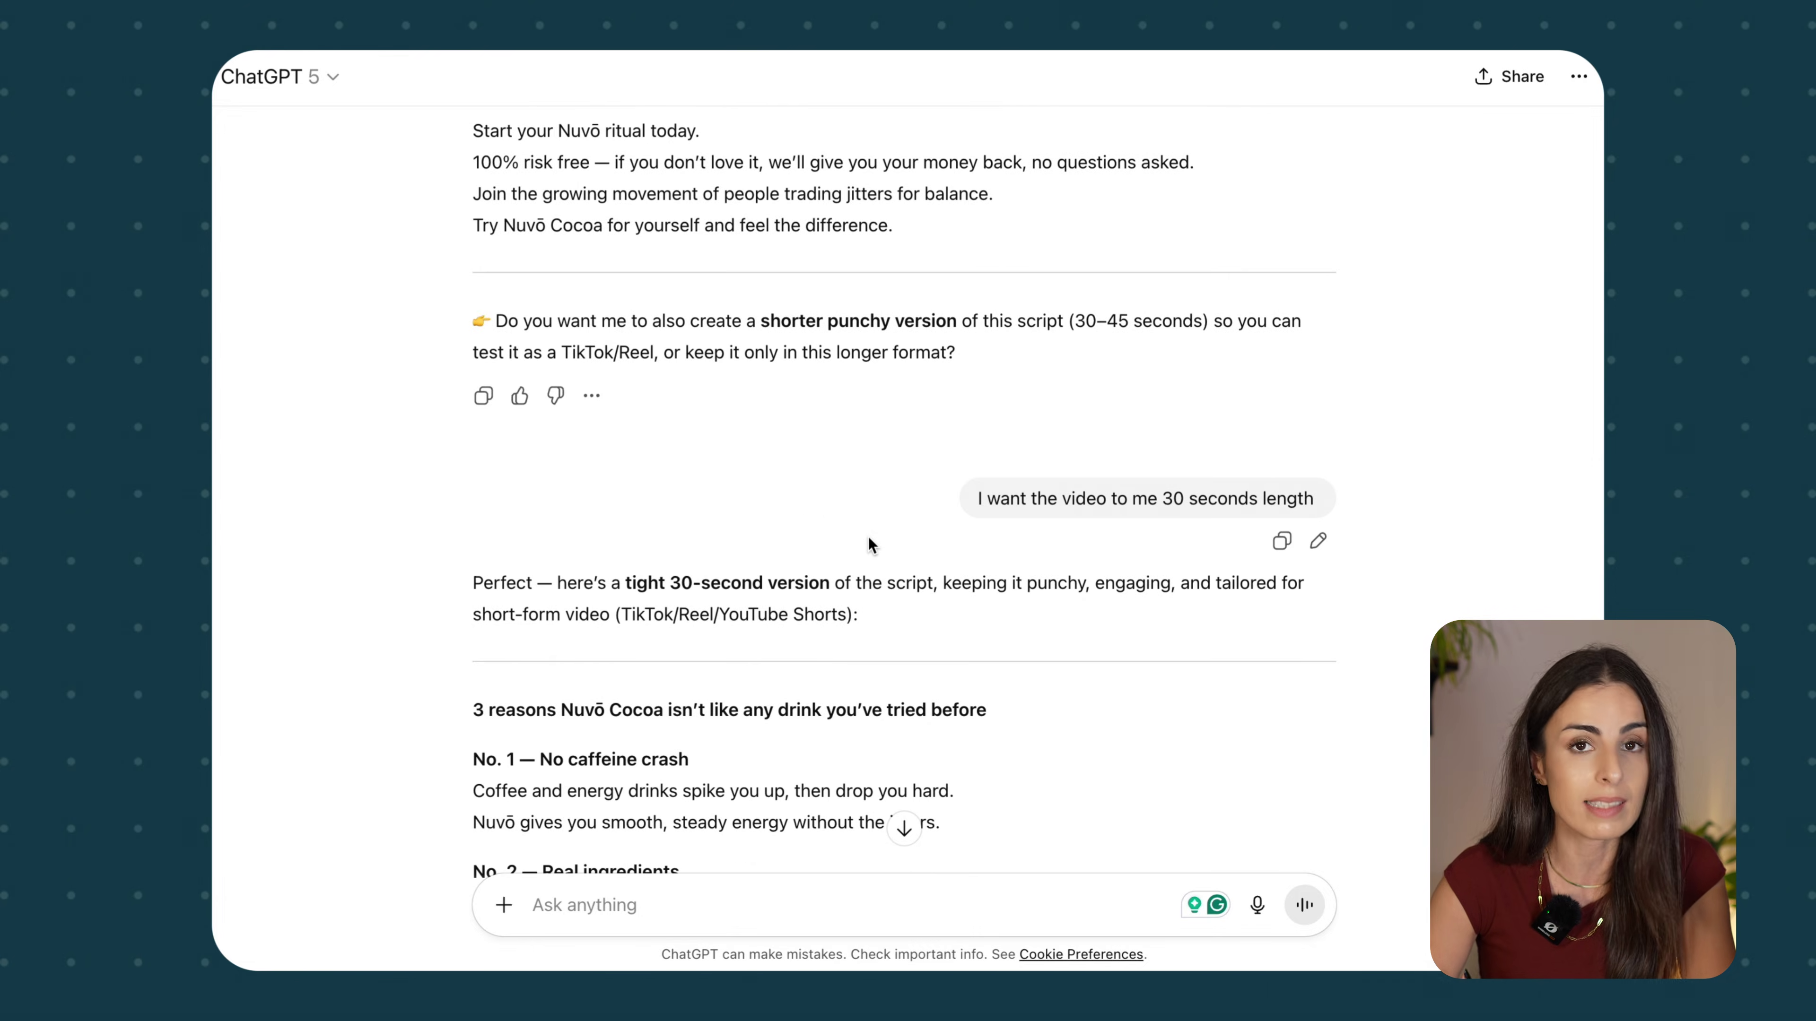
{"action": "scroll", "coordinate": [870, 545], "scroll_direction": "down", "scroll_amount": 7}
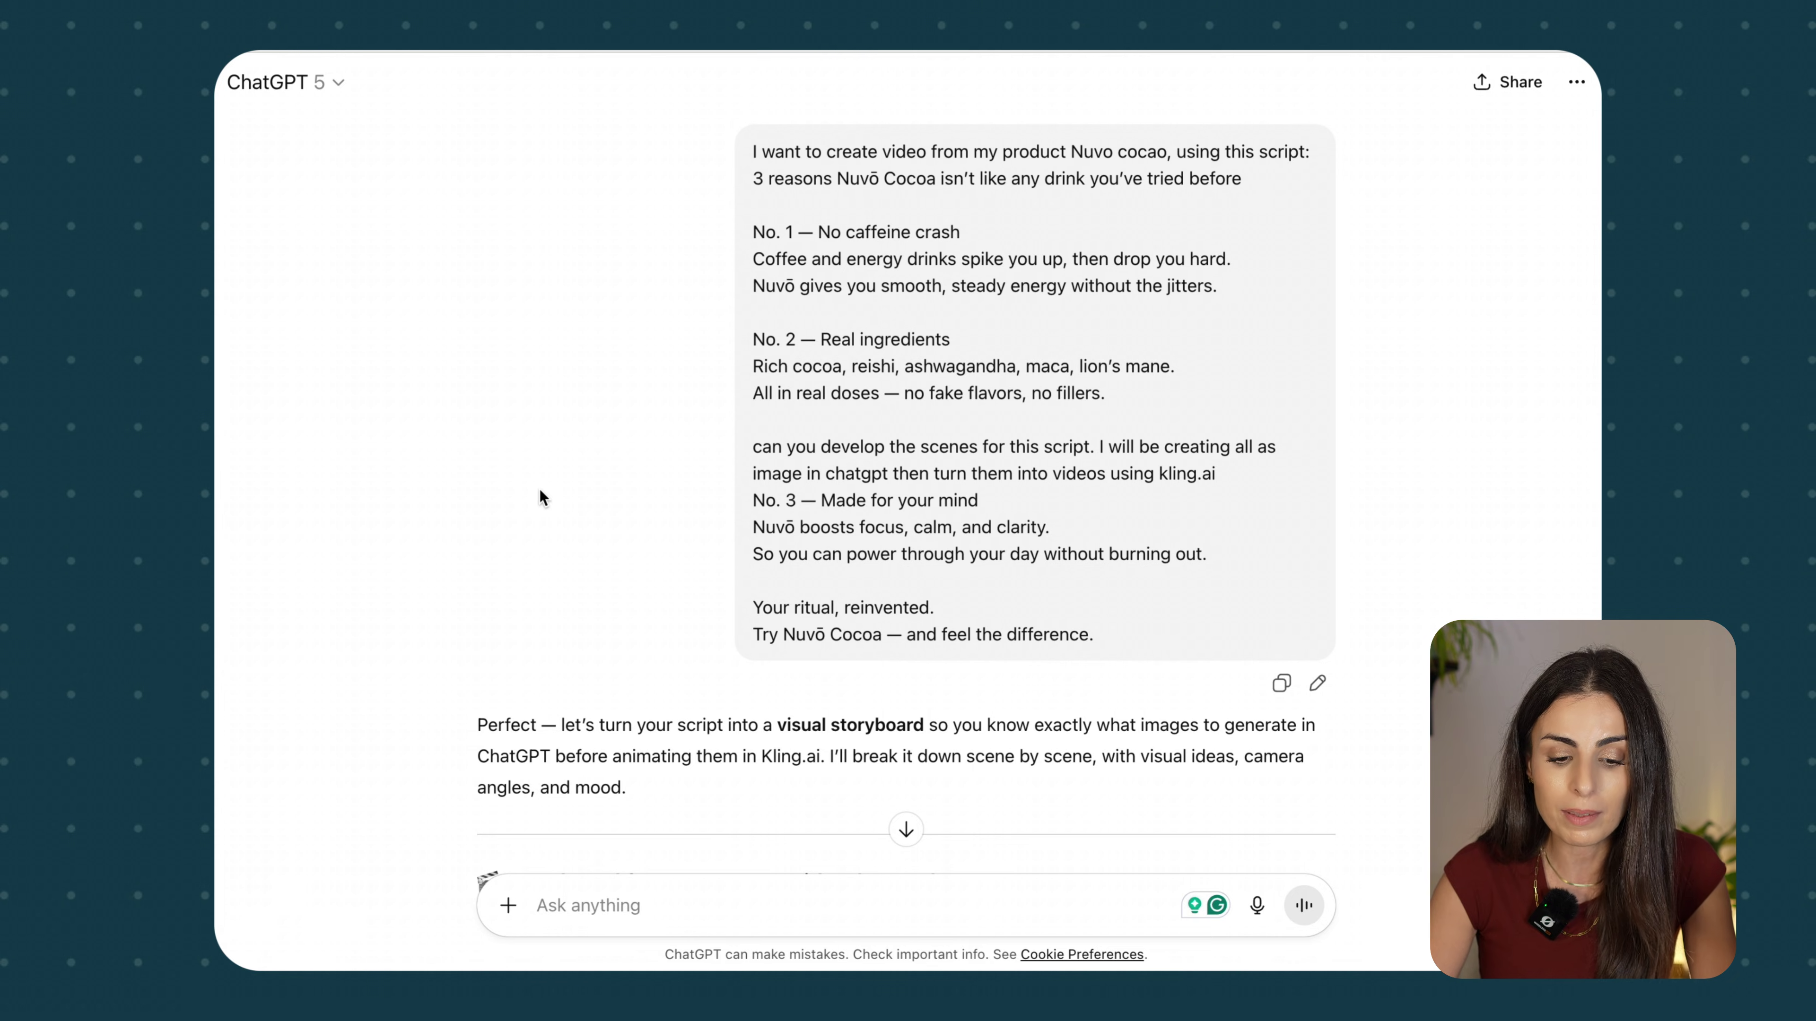
{"action": "scroll", "coordinate": [541, 496], "scroll_direction": "down", "scroll_amount": 6}
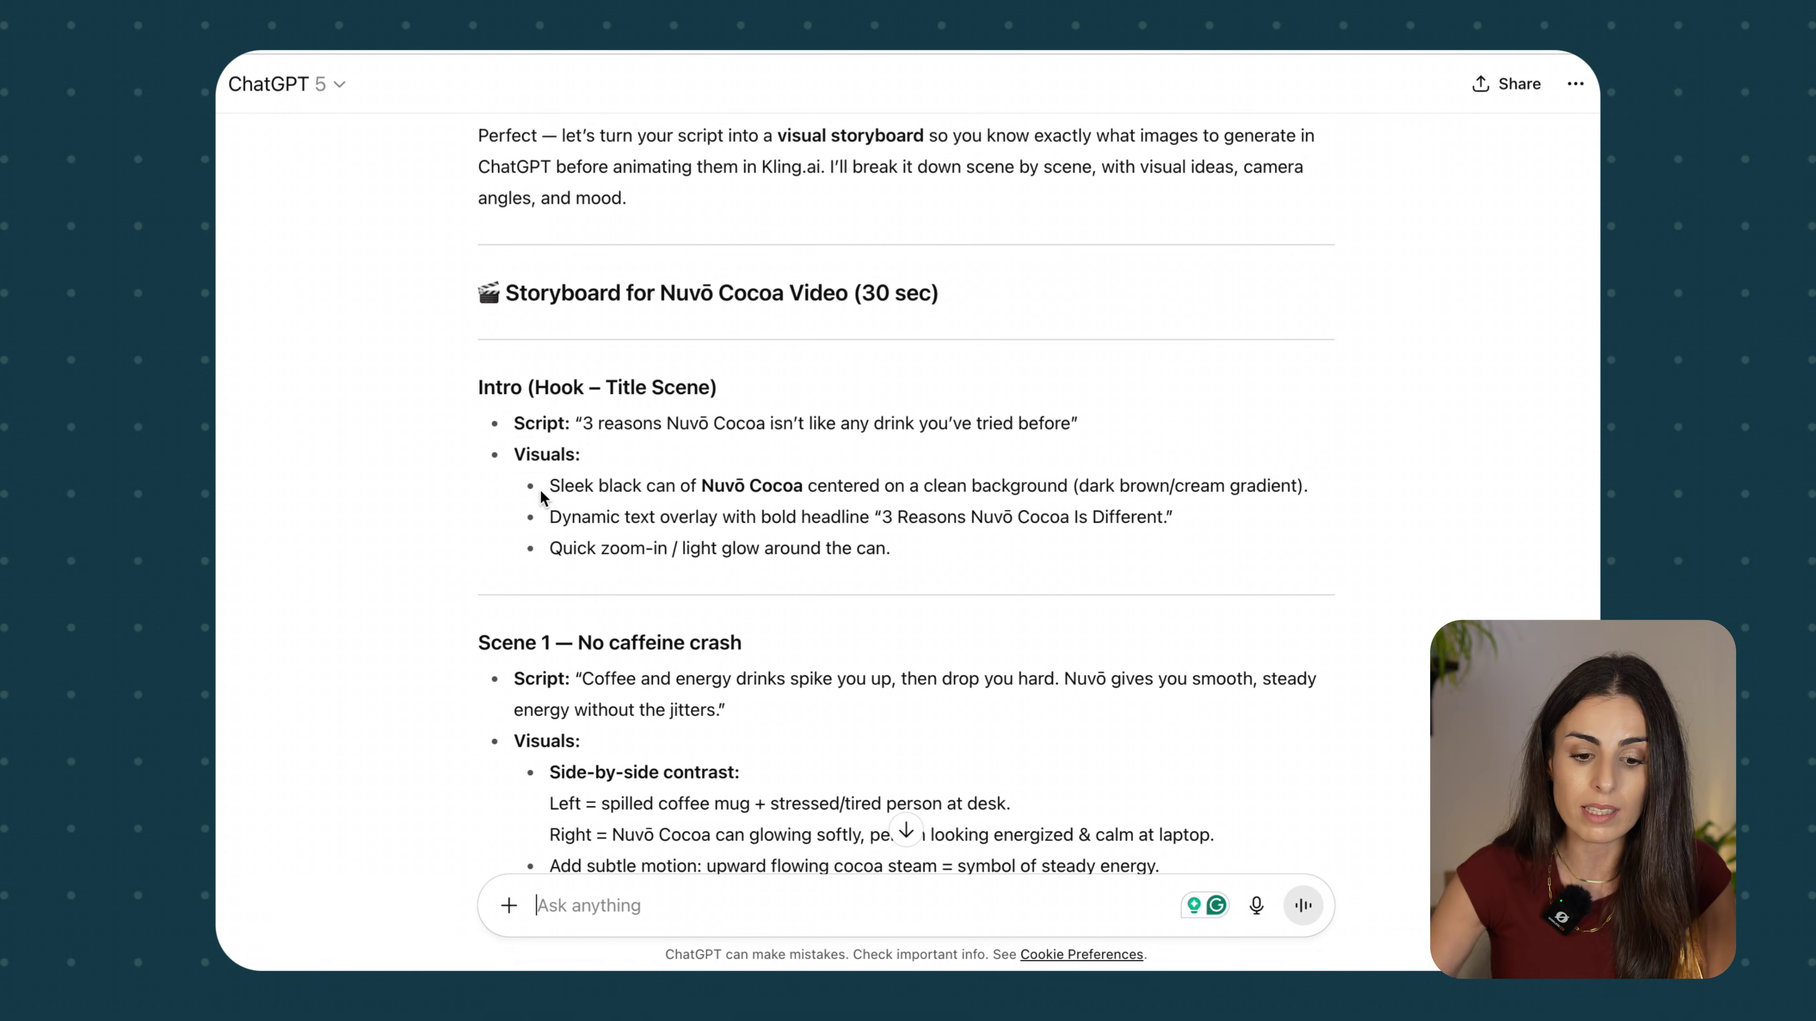
{"action": "scroll", "coordinate": [541, 495], "scroll_direction": "down", "scroll_amount": 15}
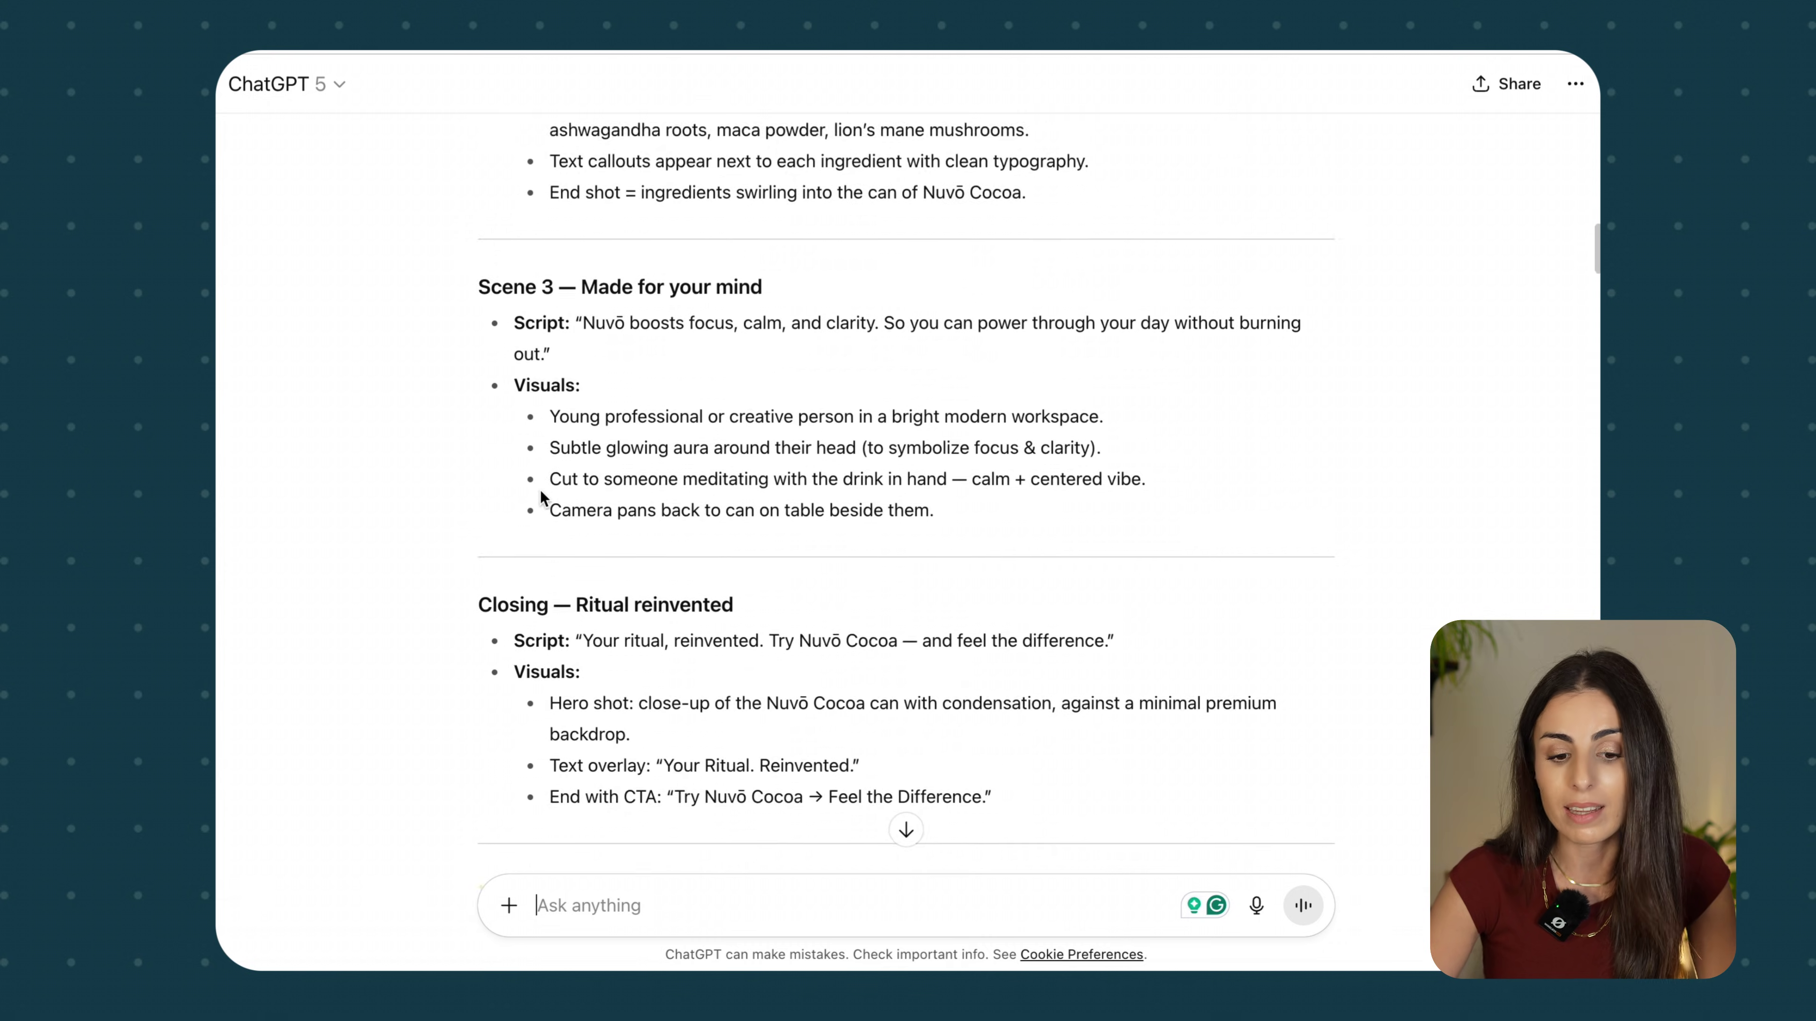
Review the image prompts for each storyboard scene and the follow-up requests about the product shot and natural, real-looking photos
{"action": "scroll", "coordinate": [542, 496], "scroll_direction": "down", "scroll_amount": 5}
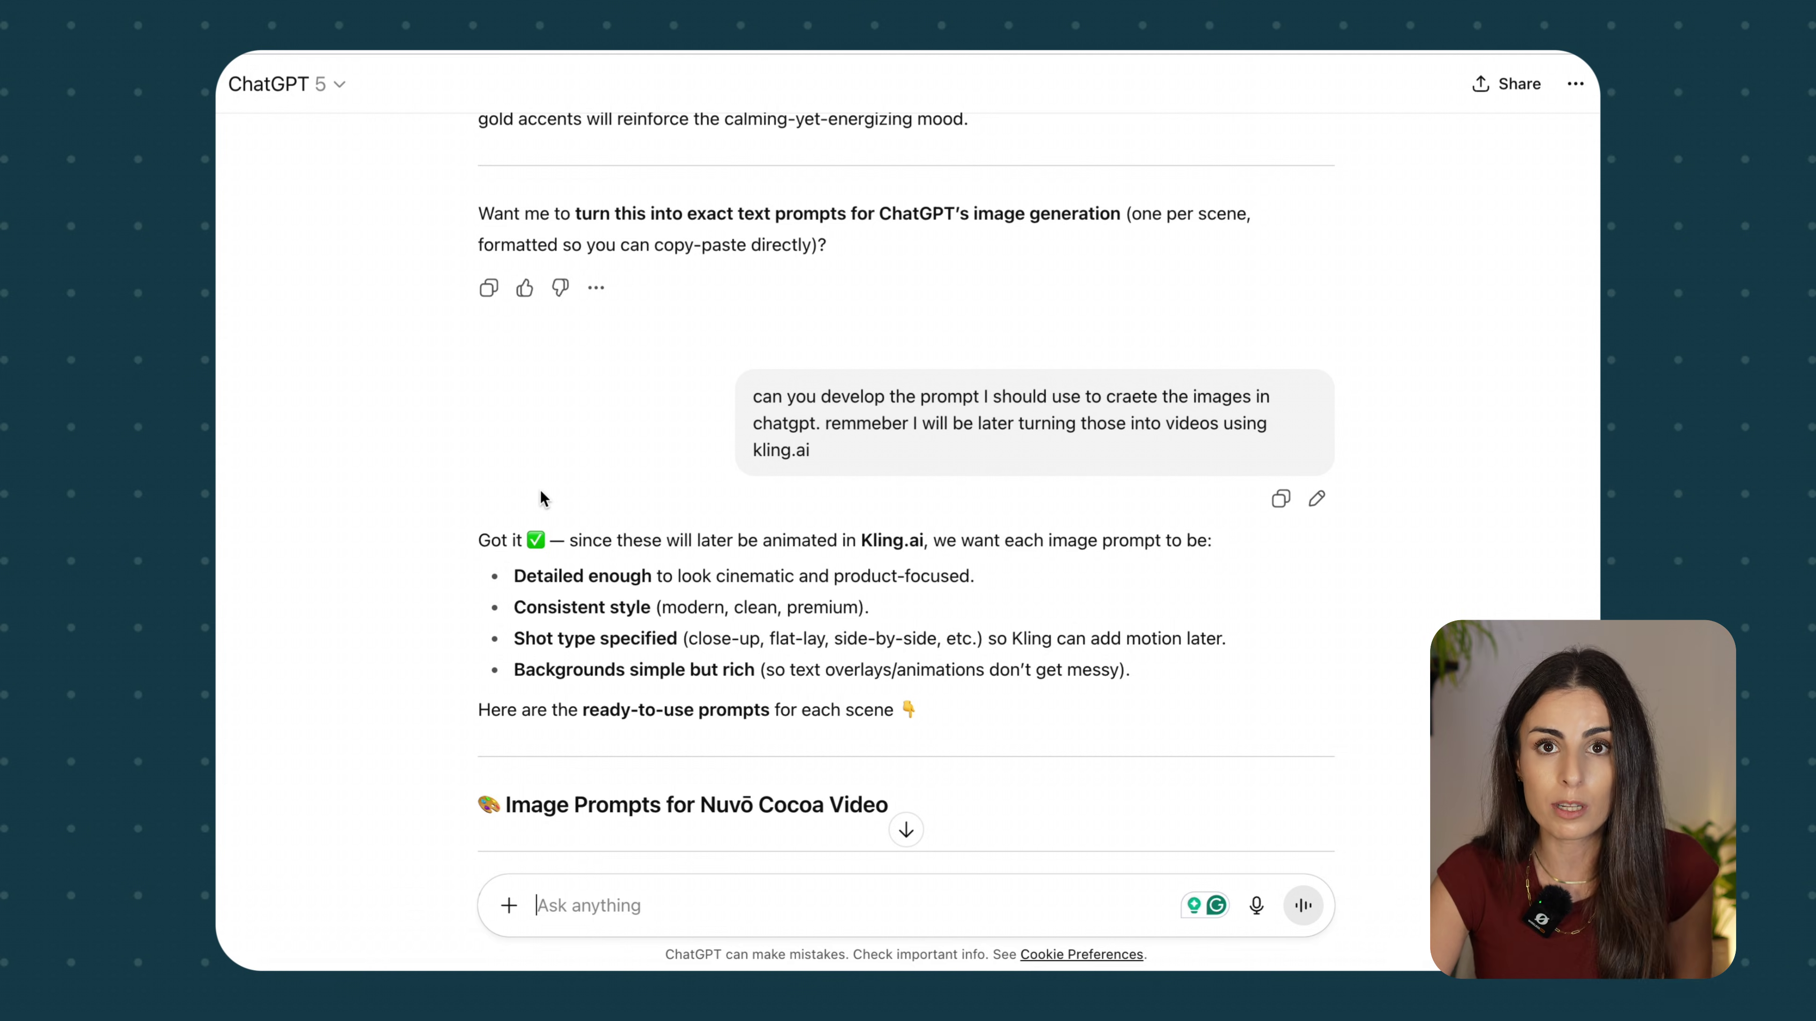
{"action": "scroll", "coordinate": [541, 490], "scroll_direction": "down", "scroll_amount": 10}
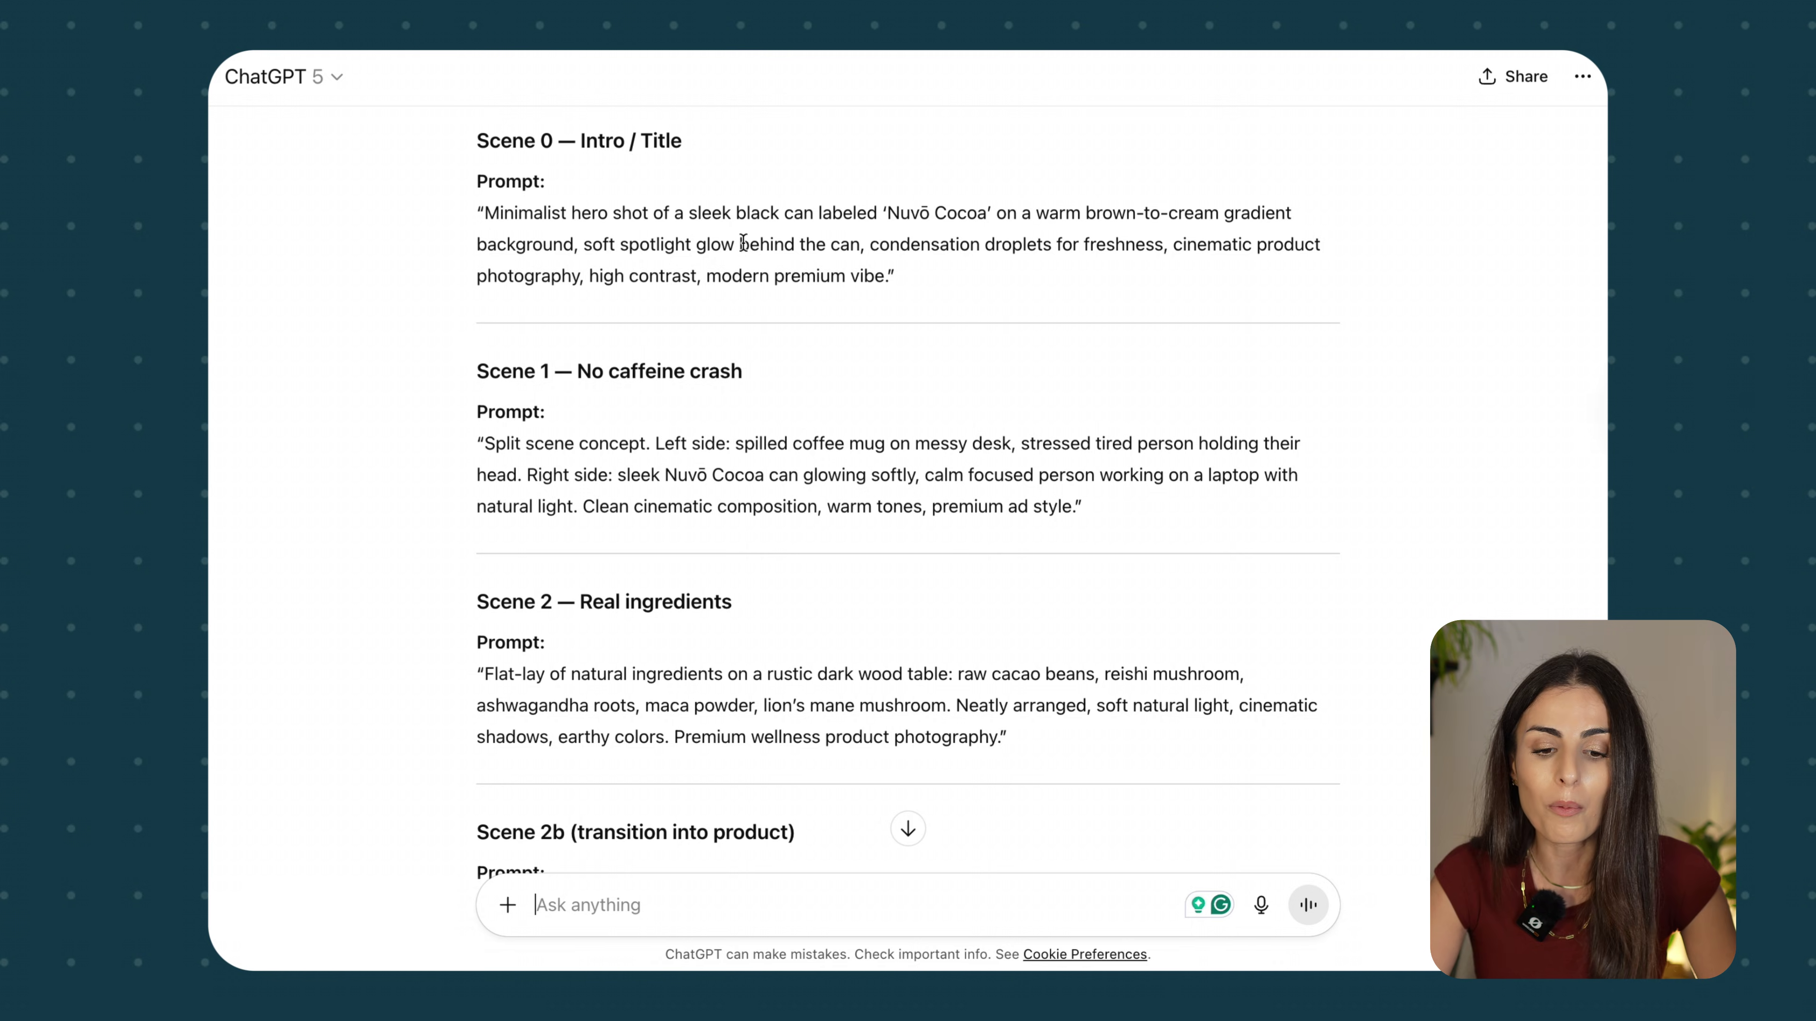
{"action": "scroll", "coordinate": [703, 297], "scroll_direction": "down", "scroll_amount": 10}
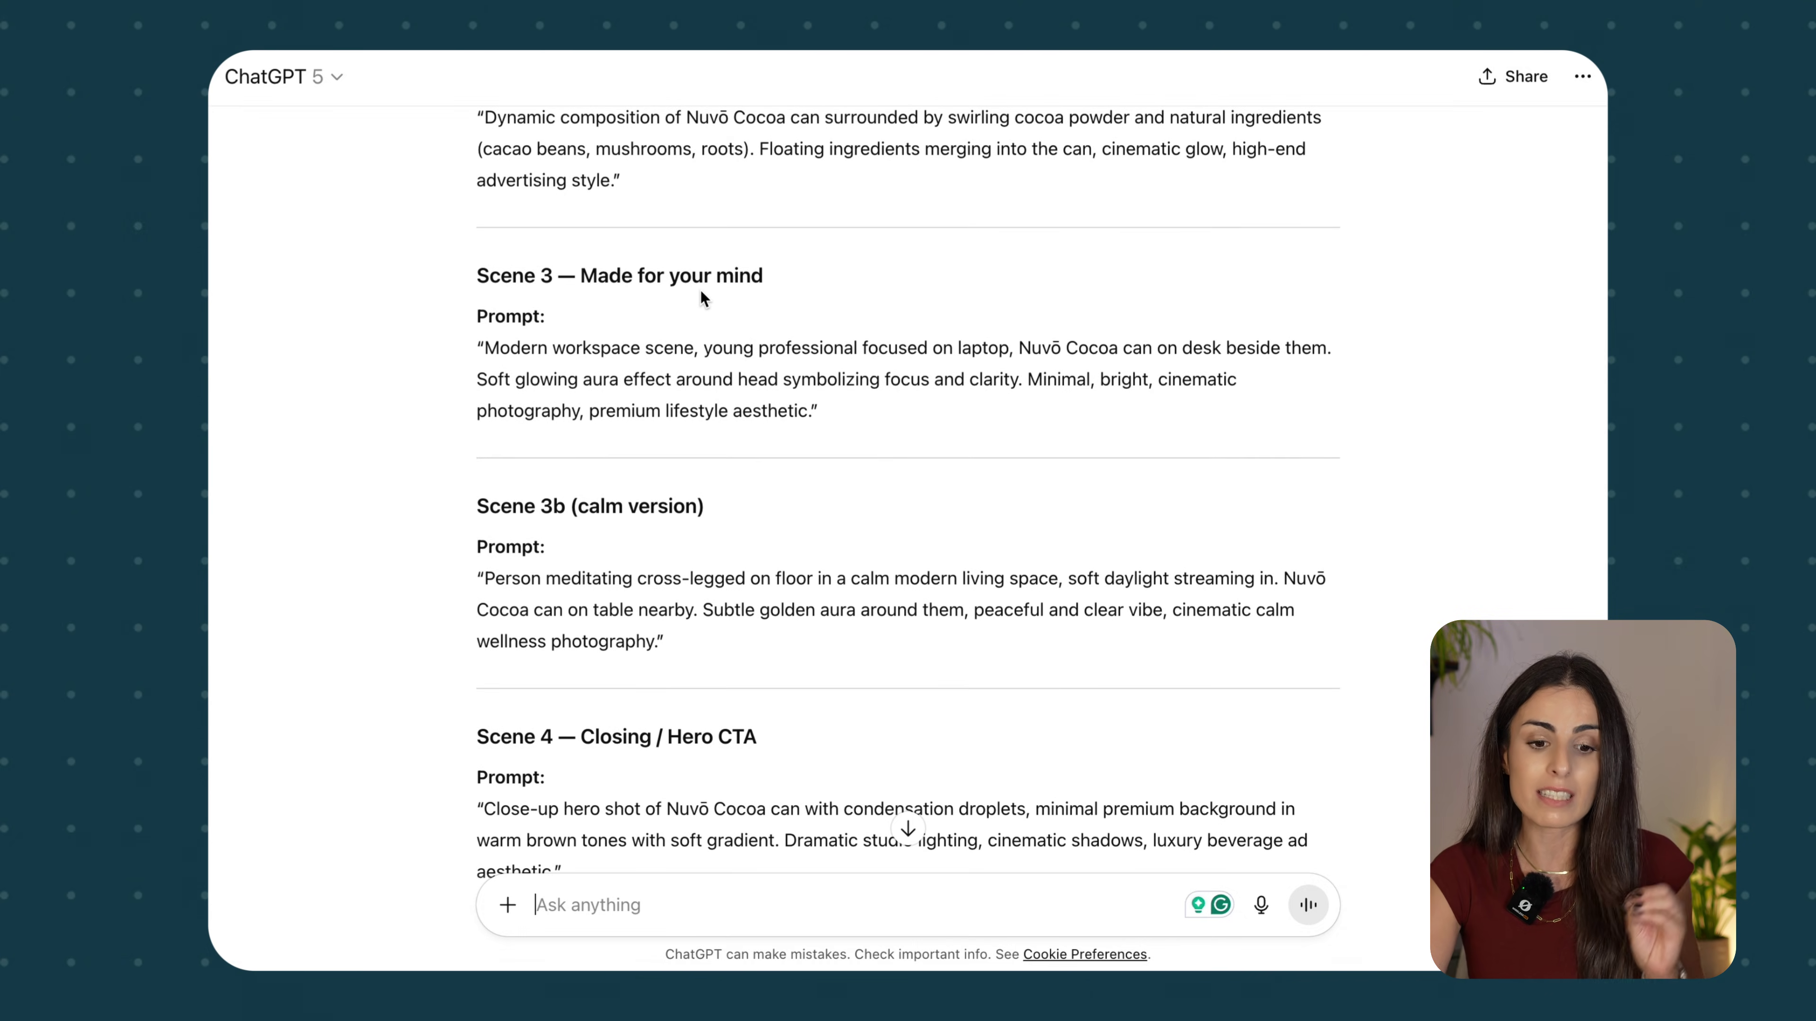
{"action": "scroll", "coordinate": [701, 293], "scroll_direction": "down", "scroll_amount": 15}
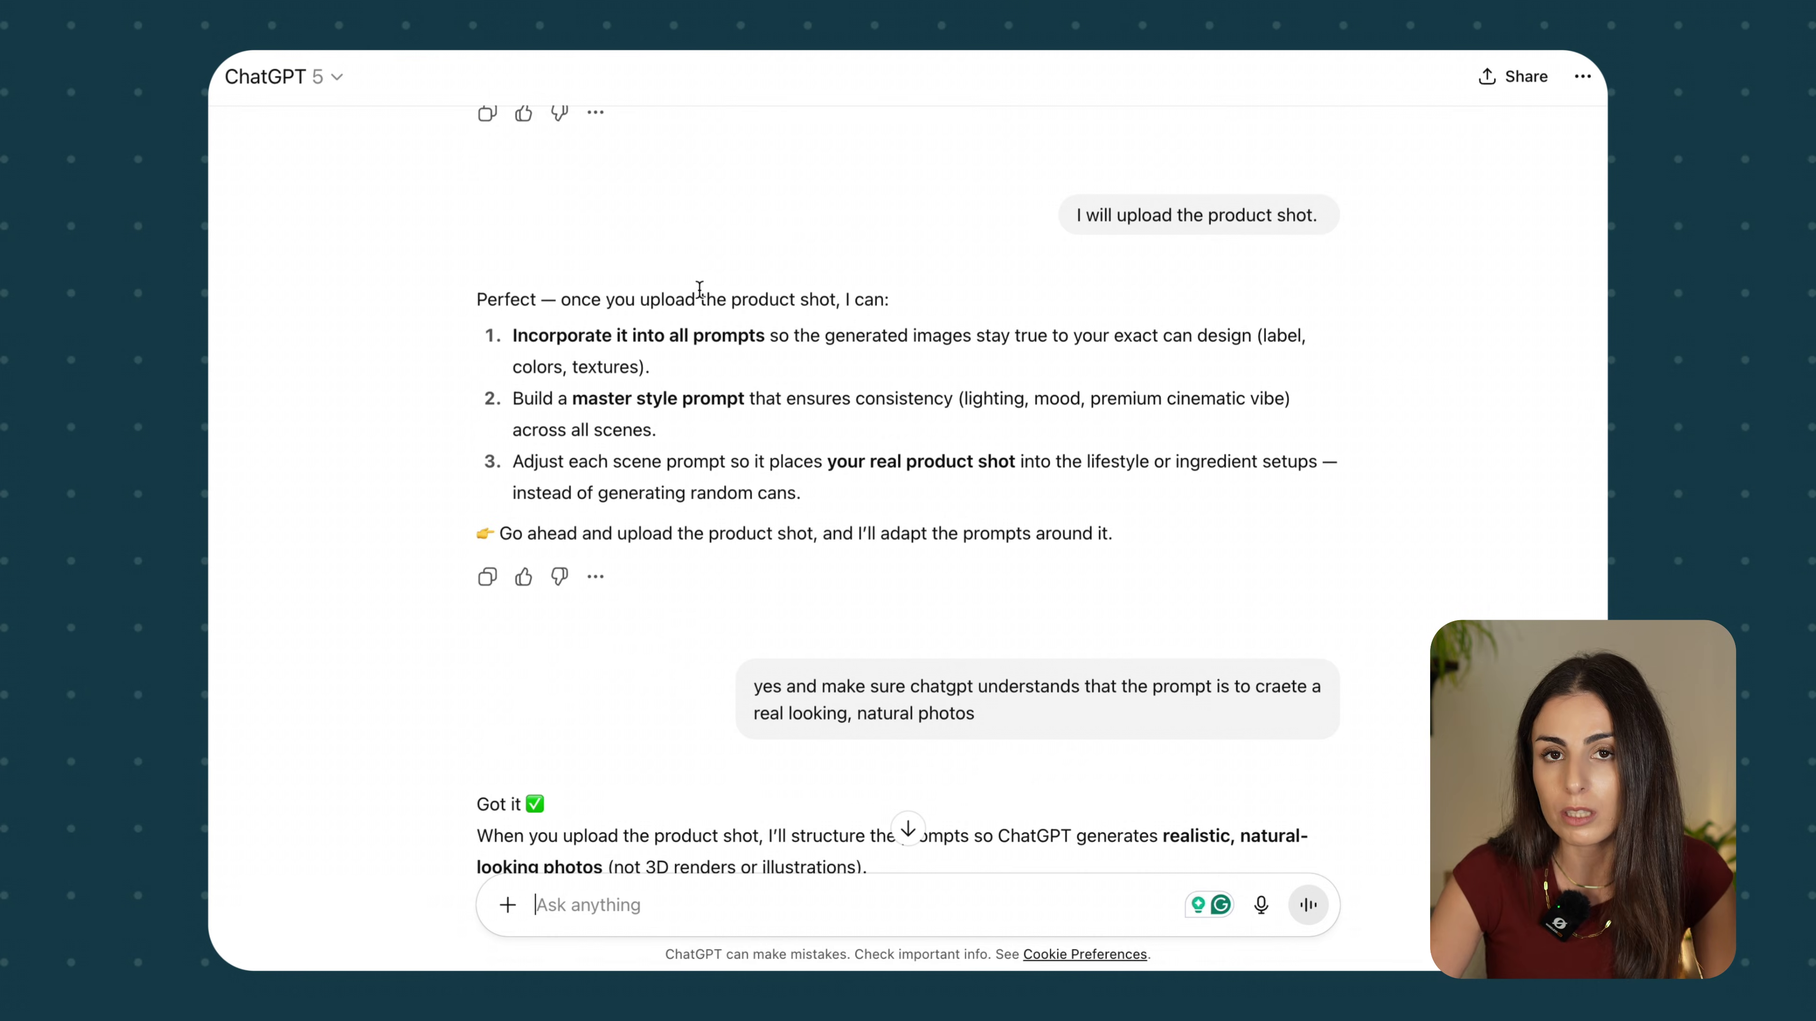
{"action": "scroll", "coordinate": [700, 289], "scroll_direction": "down", "scroll_amount": 20}
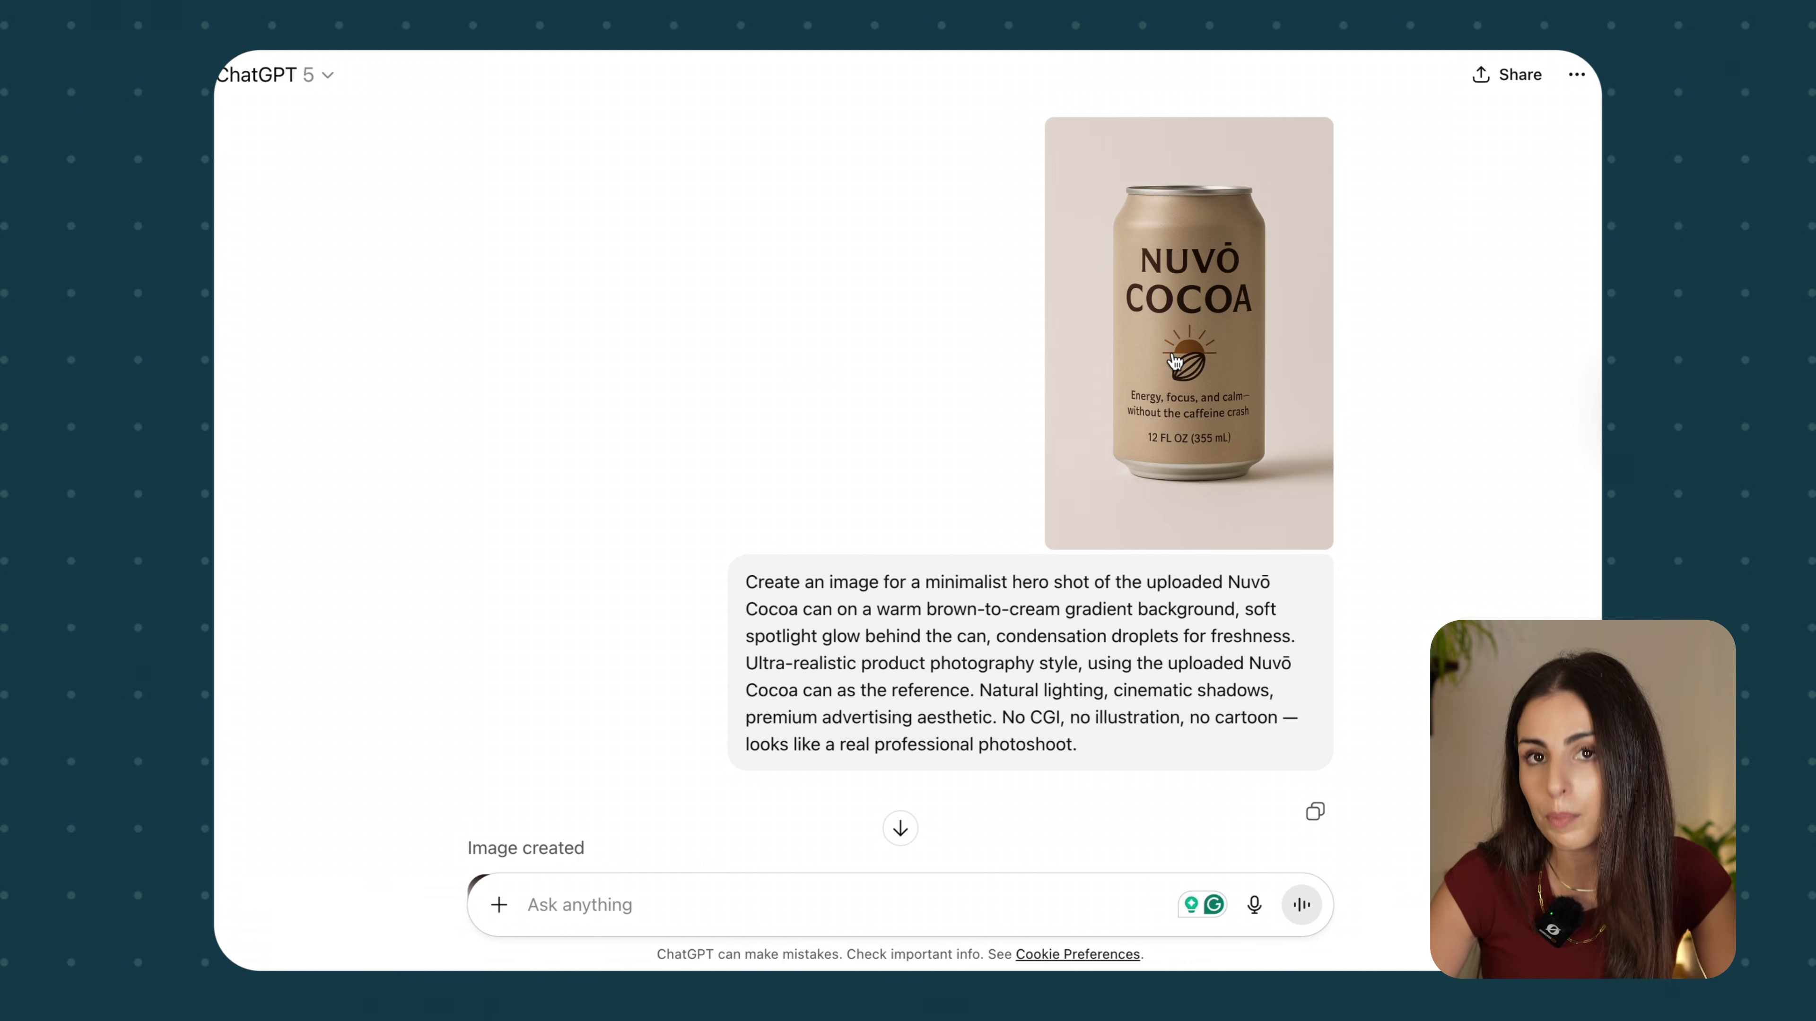
Examine the generated hero shot and the split-scene image, including its 9:16 version, alongside their prompts
{"action": "scroll", "coordinate": [1175, 361], "scroll_direction": "down", "scroll_amount": 10}
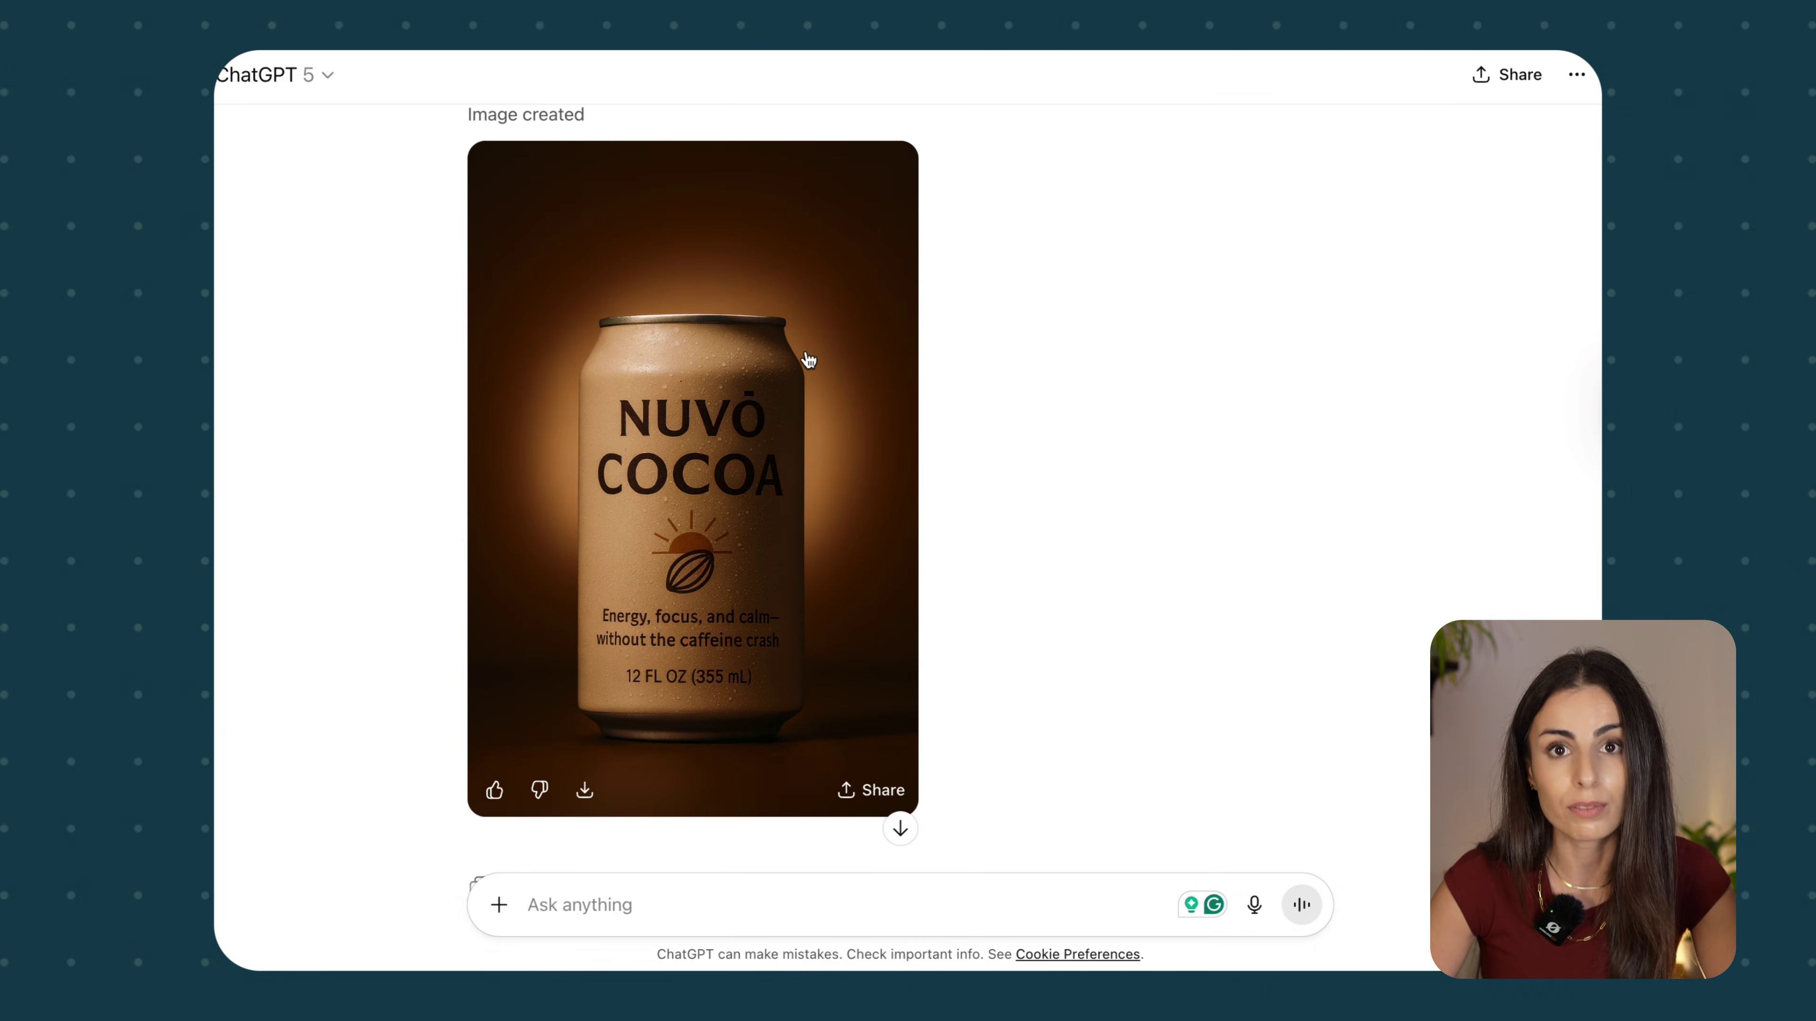
{"action": "scroll", "coordinate": [807, 358], "scroll_direction": "down", "scroll_amount": 13}
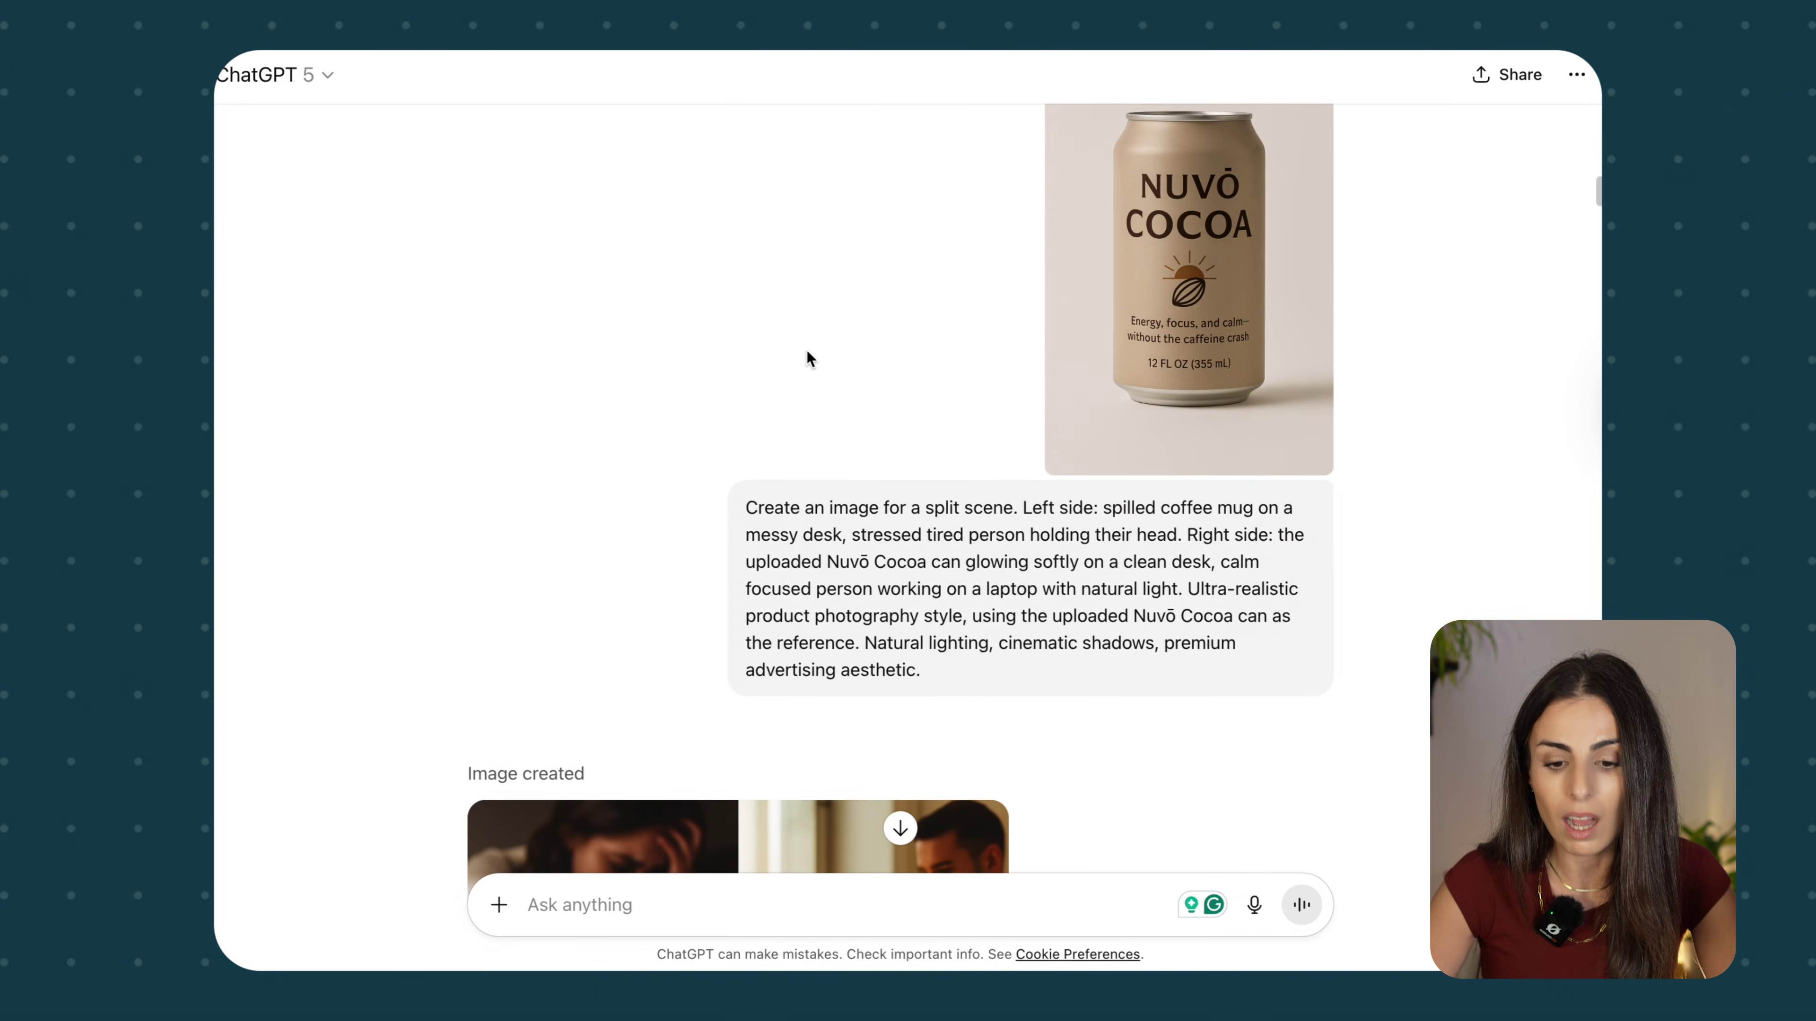
{"action": "scroll", "coordinate": [828, 493], "scroll_direction": "down", "scroll_amount": 6}
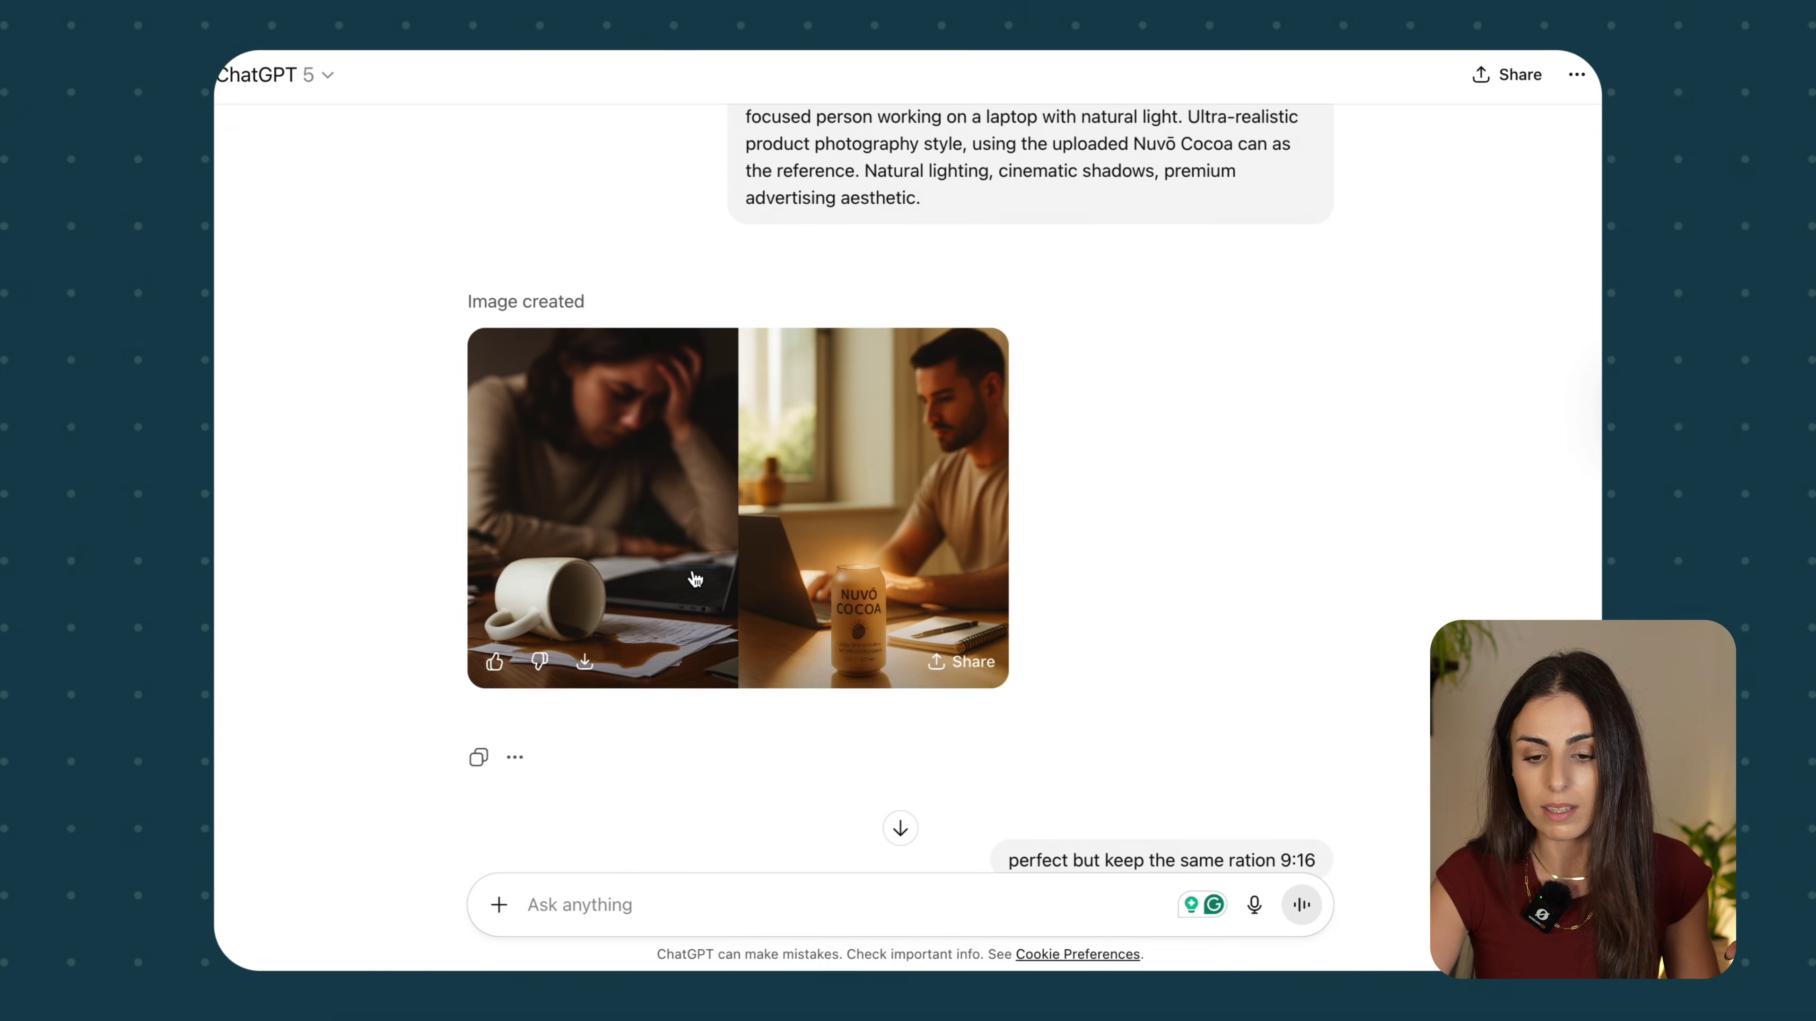
{"action": "scroll", "coordinate": [694, 579], "scroll_direction": "down", "scroll_amount": 9}
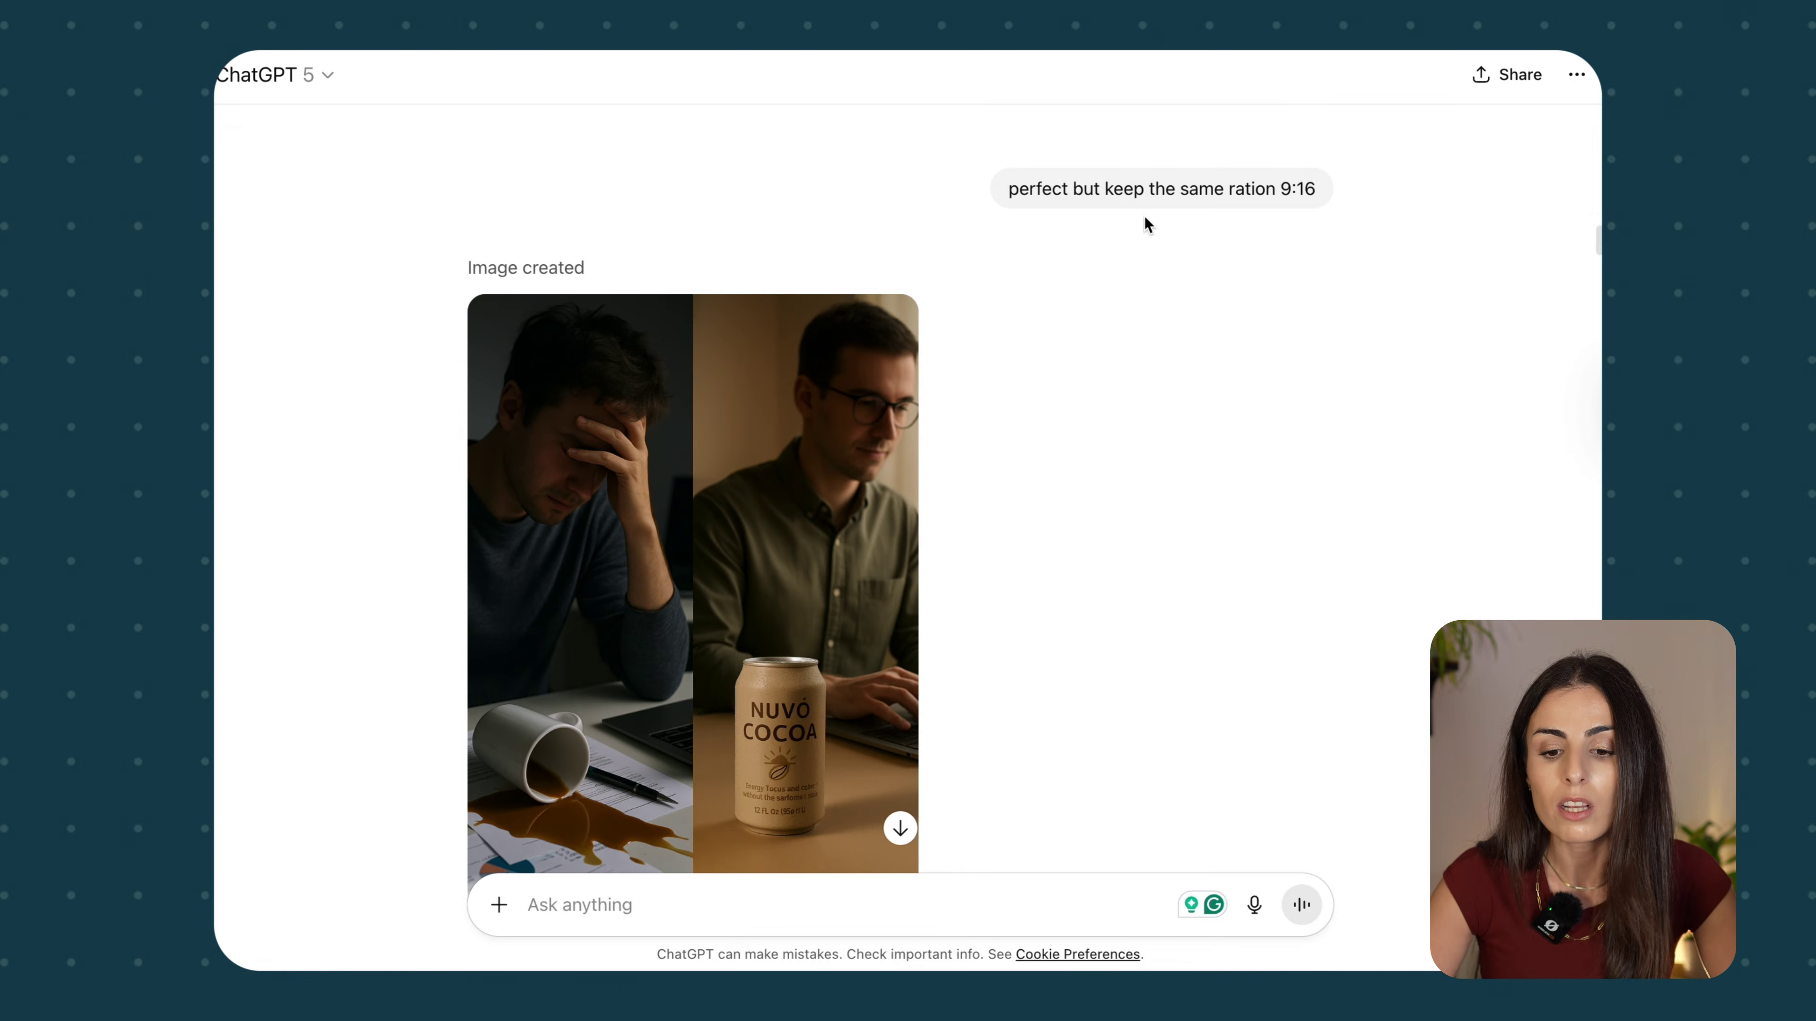
{"action": "scroll", "coordinate": [739, 491], "scroll_direction": "down", "scroll_amount": 15}
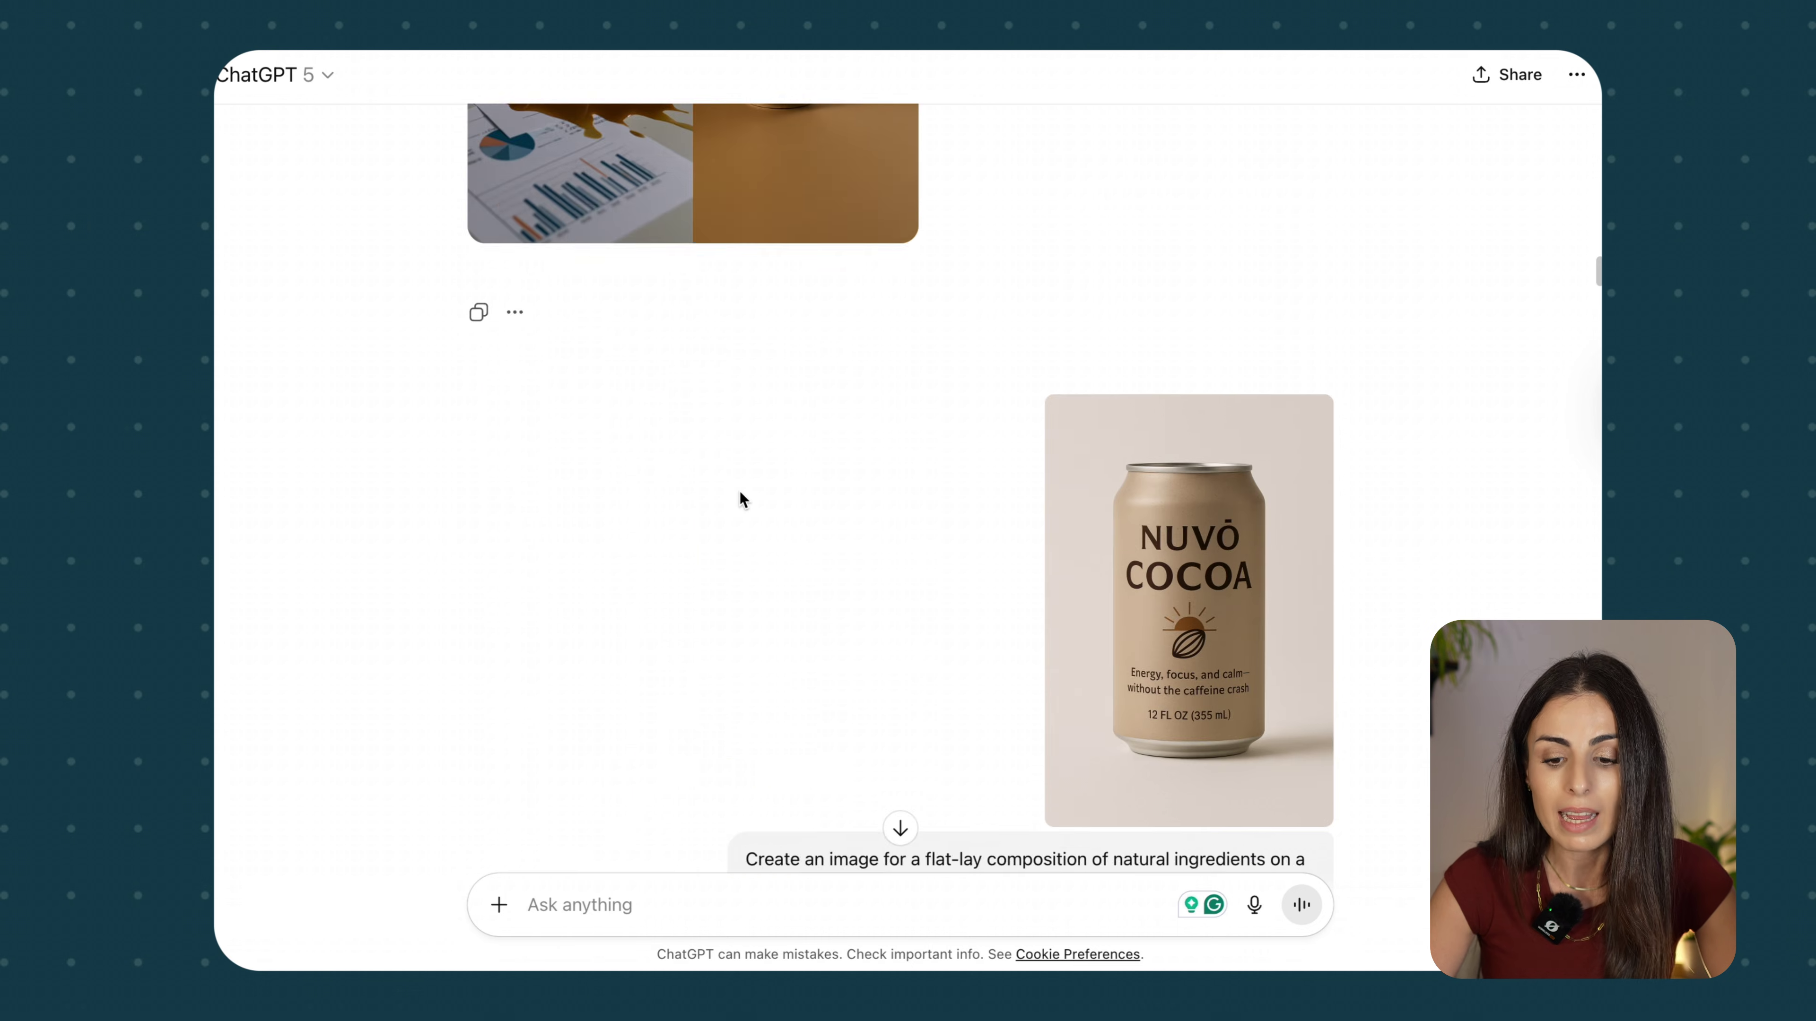
Examine the generated flat-lay ingredients, swirling cocoa, modern workspace and meditation images with the Nuvō Cocoa can
{"action": "scroll", "coordinate": [739, 491], "scroll_direction": "down", "scroll_amount": 13}
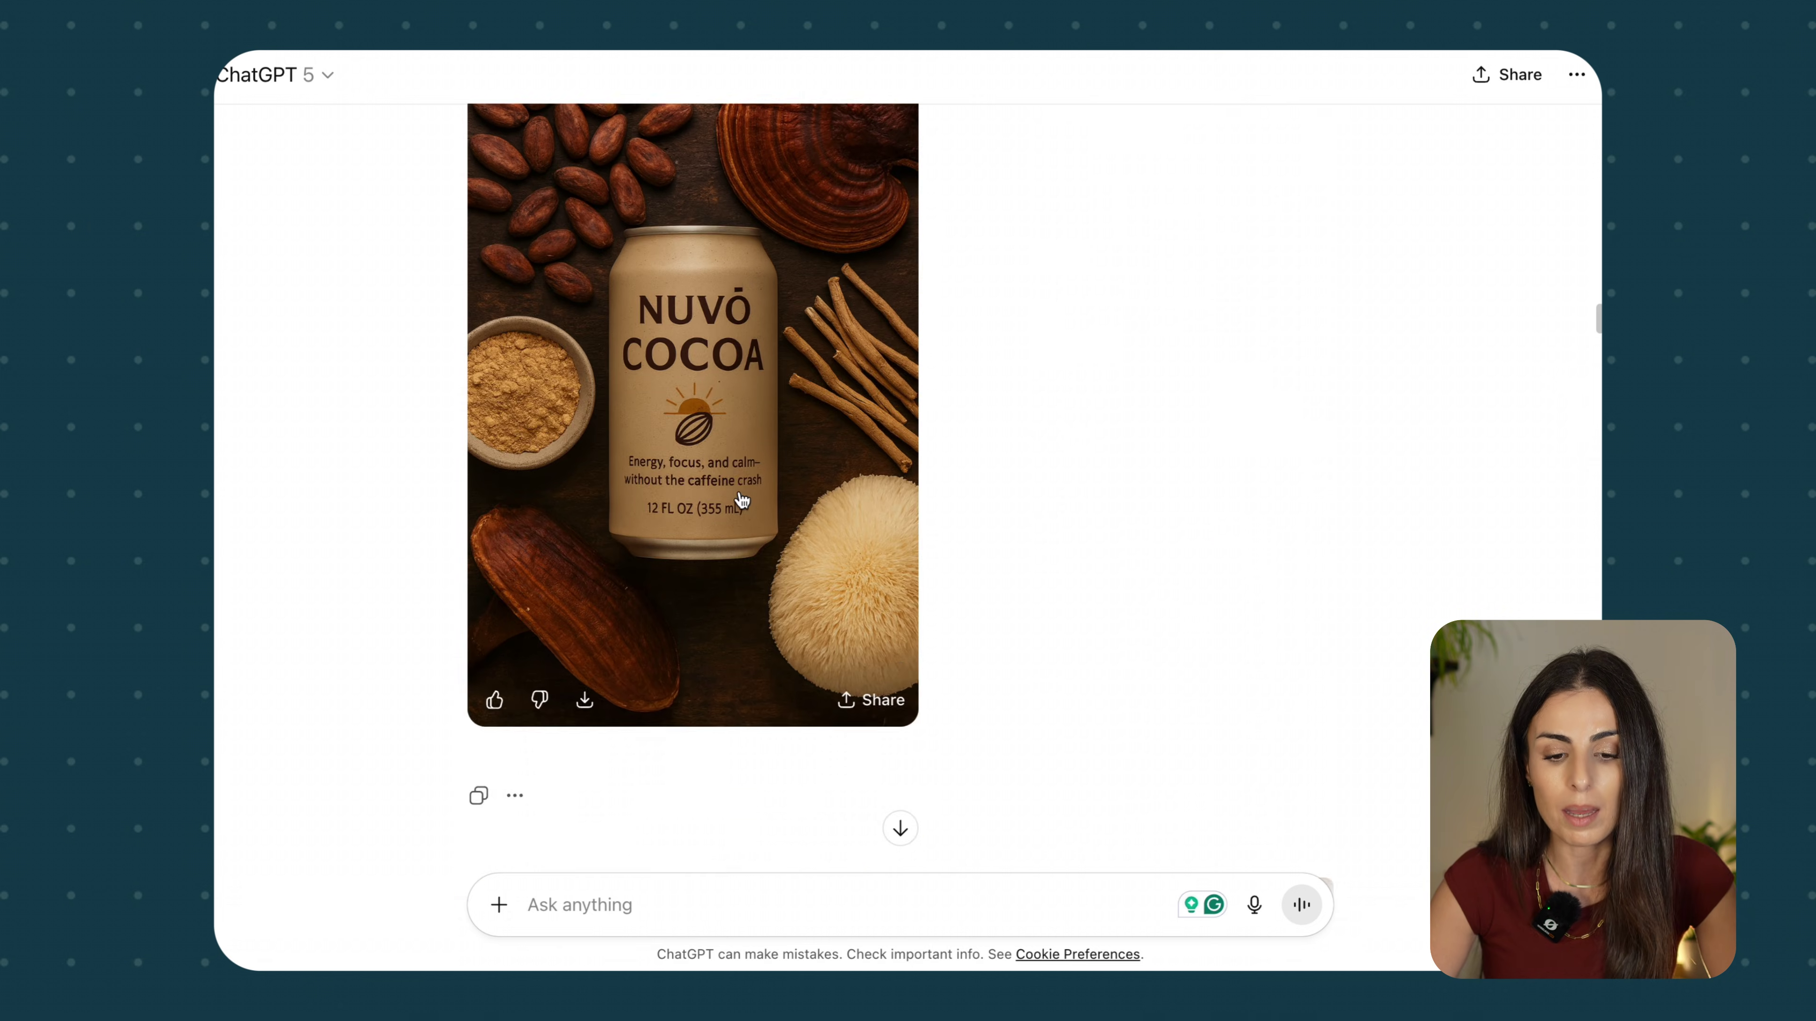
{"action": "scroll", "coordinate": [742, 501], "scroll_direction": "down", "scroll_amount": 20}
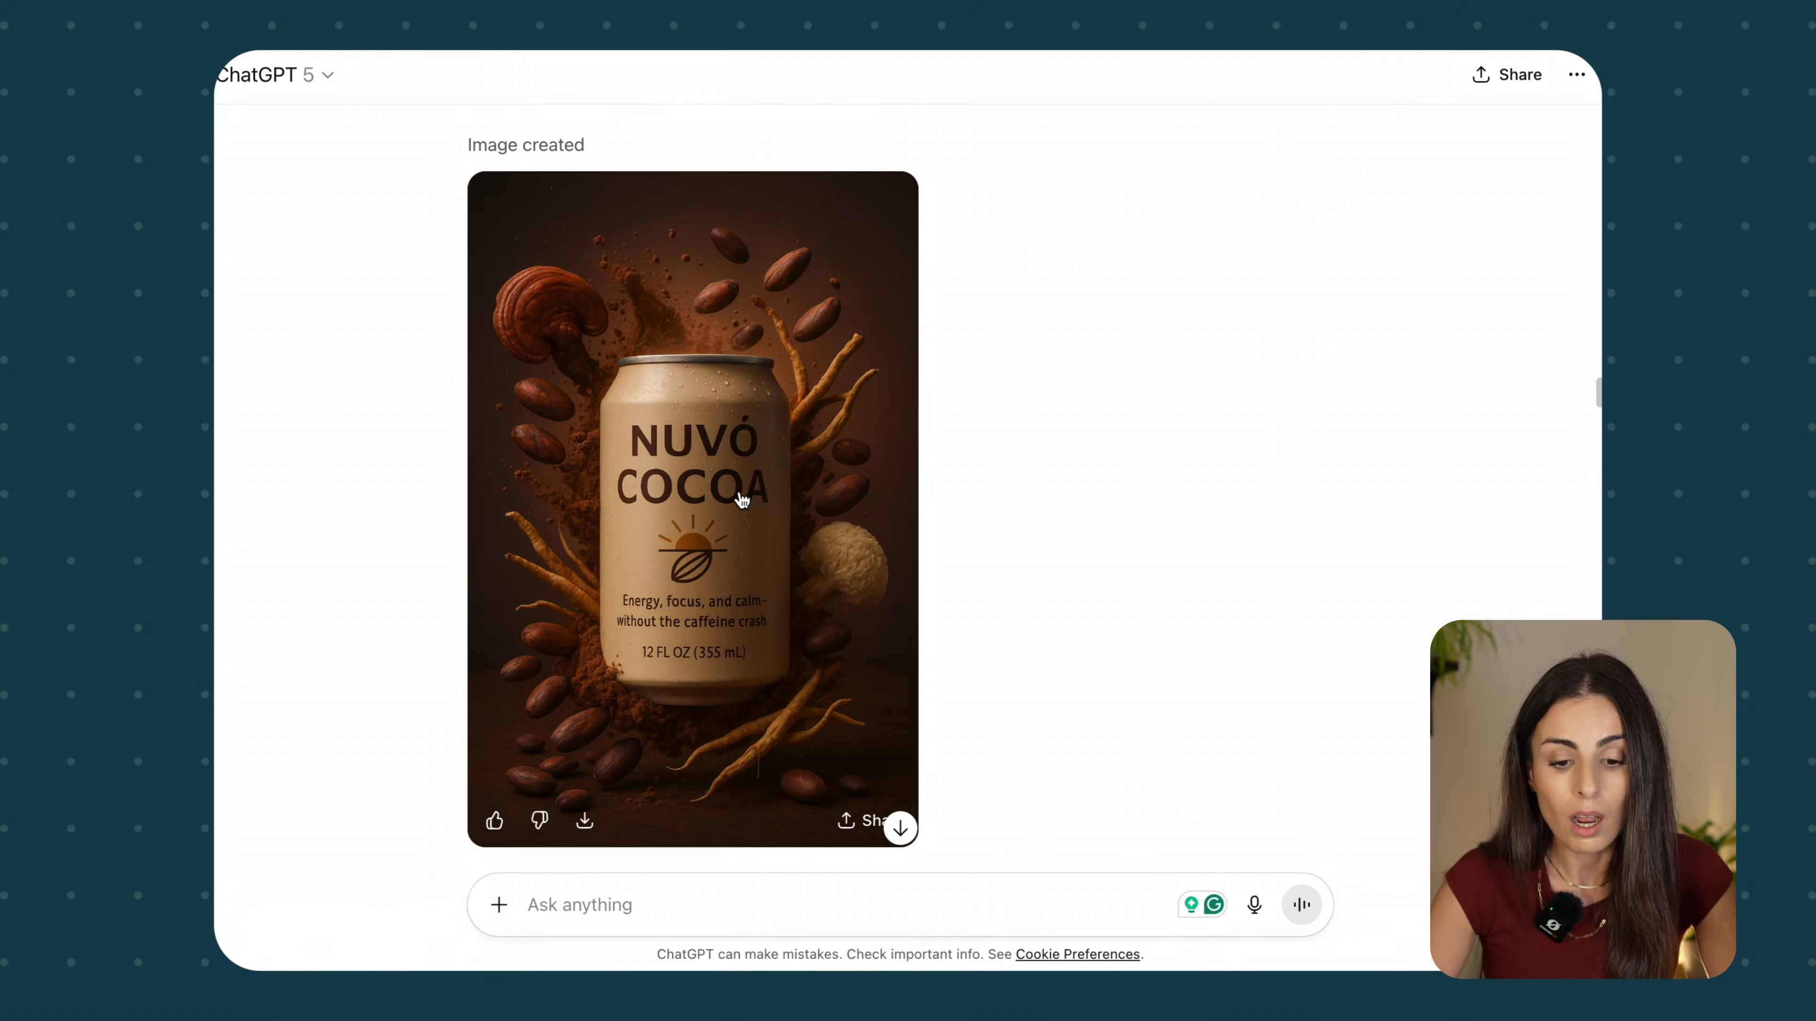
{"action": "scroll", "coordinate": [742, 501], "scroll_direction": "down", "scroll_amount": 1}
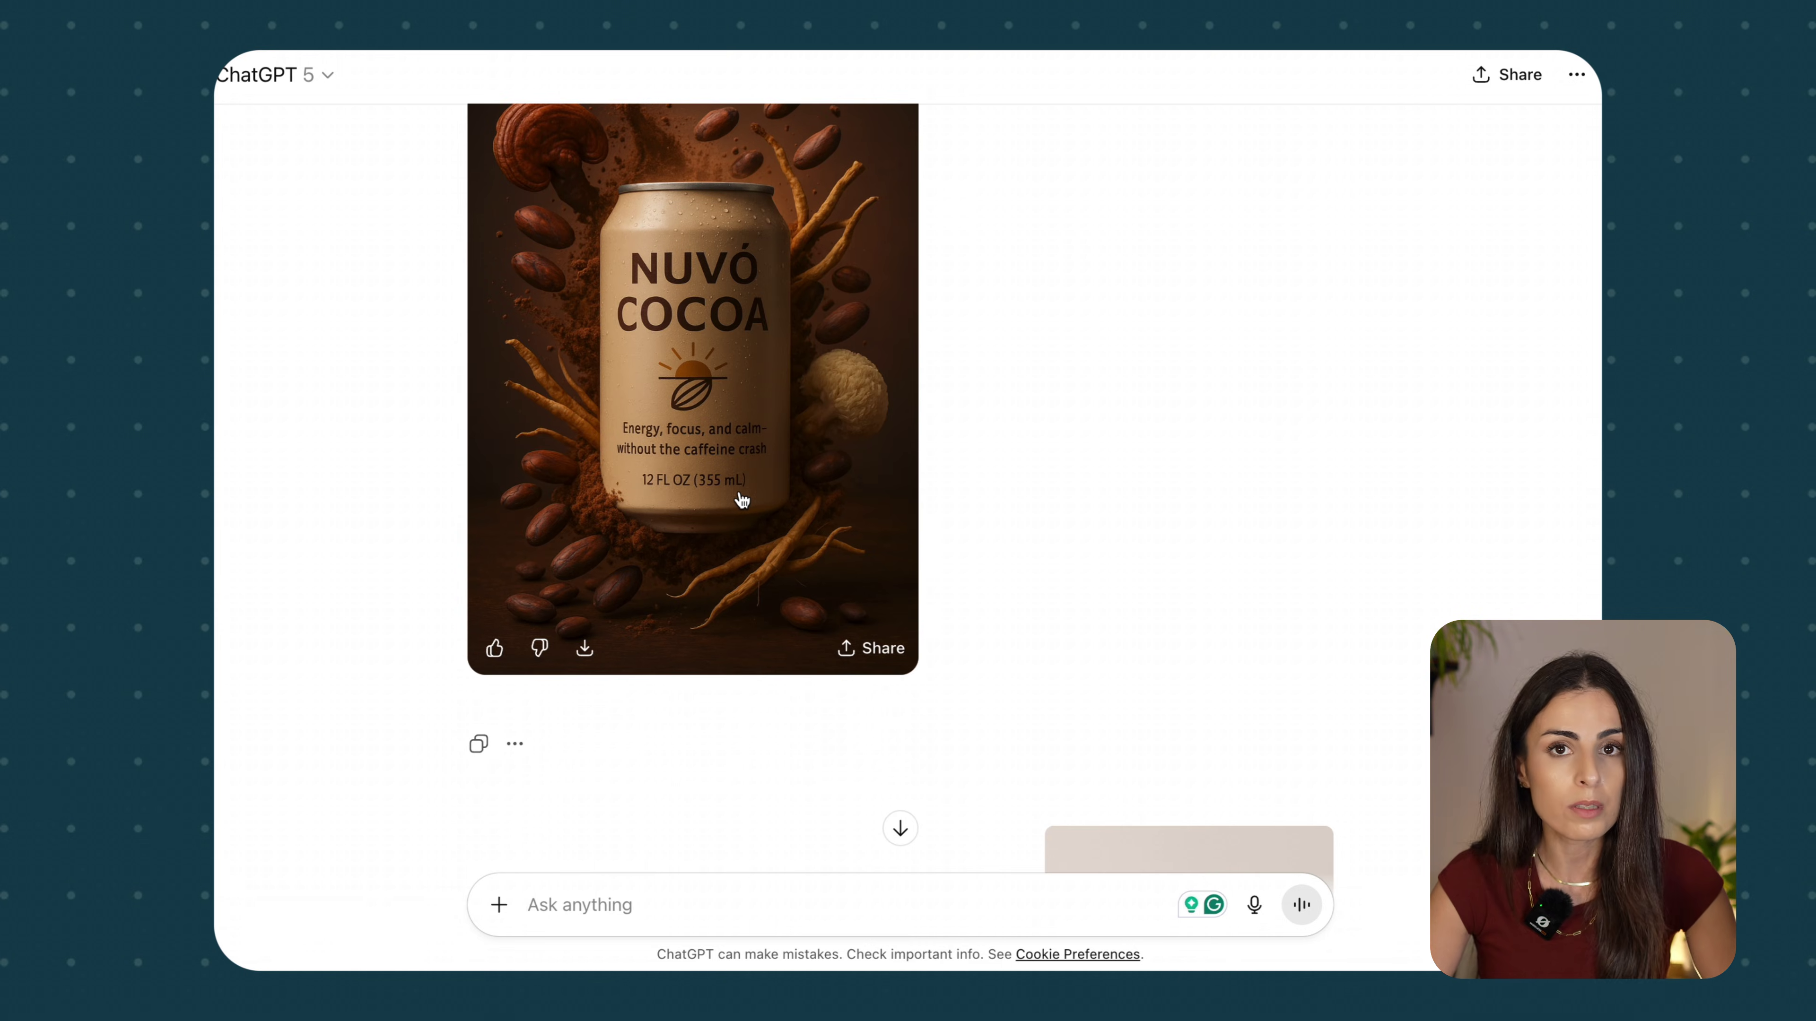
{"action": "scroll", "coordinate": [742, 501], "scroll_direction": "down", "scroll_amount": 9}
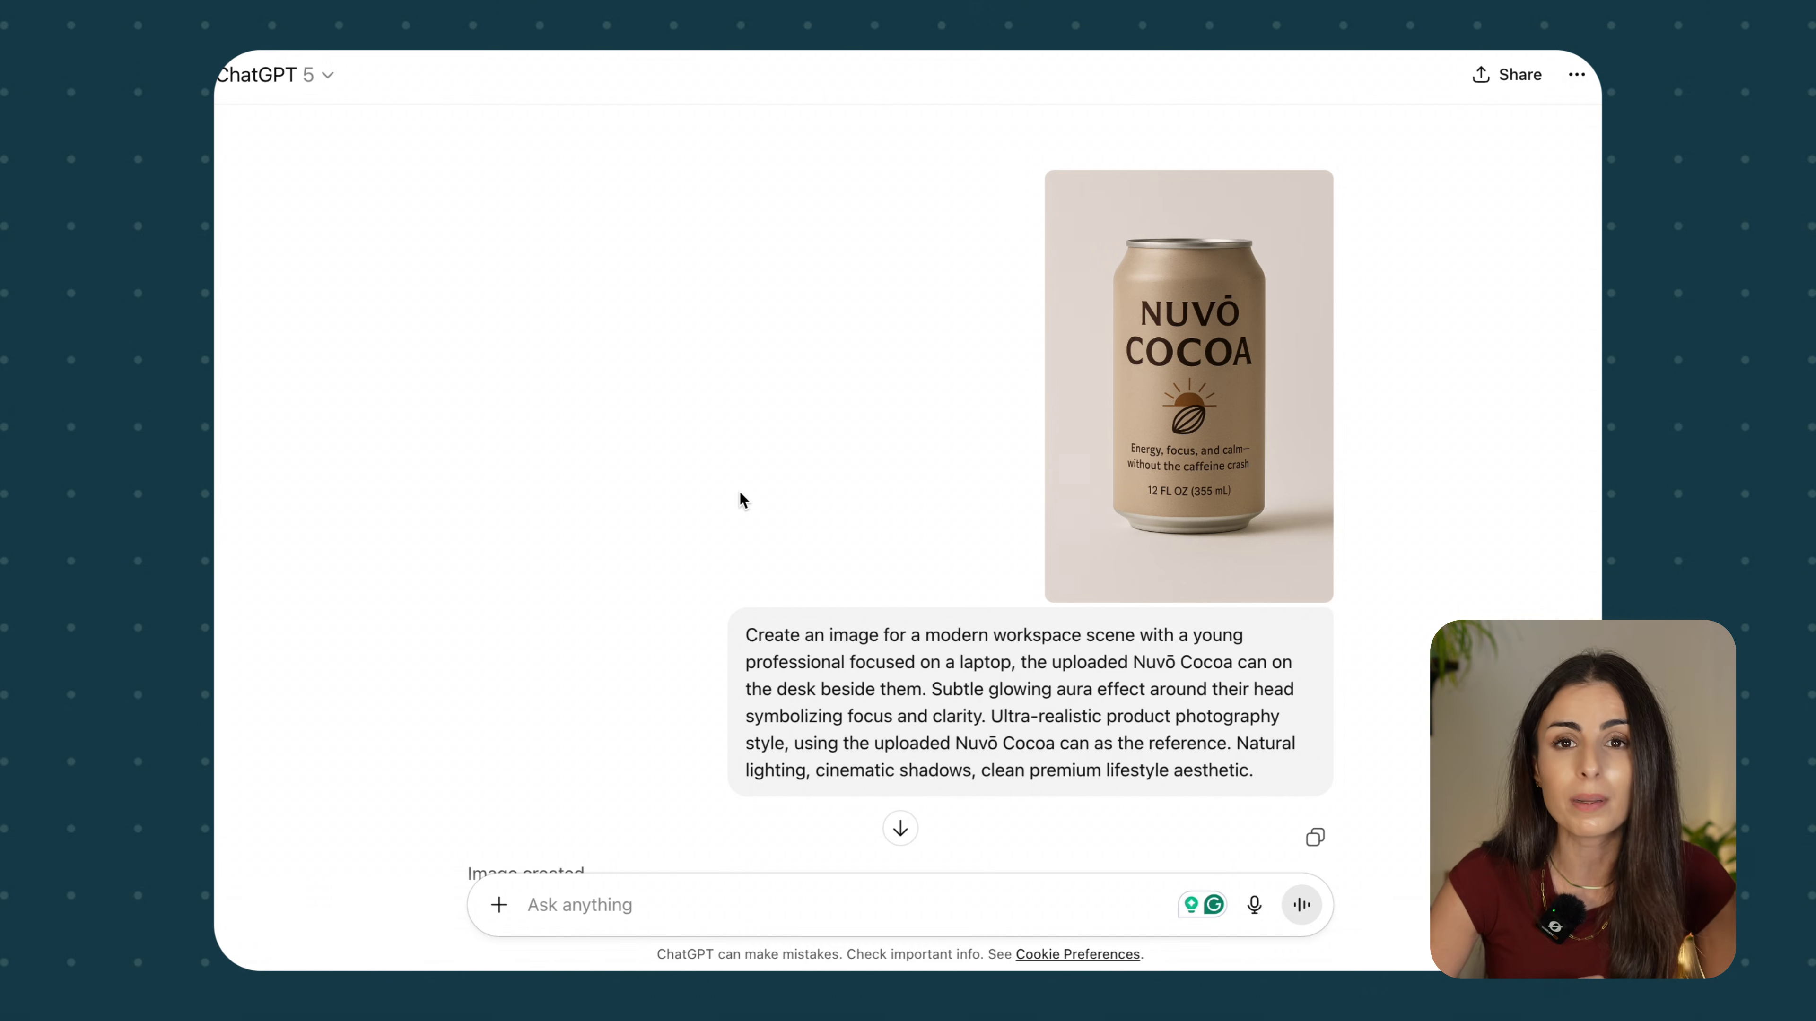
{"action": "scroll", "coordinate": [739, 492], "scroll_direction": "down", "scroll_amount": 20}
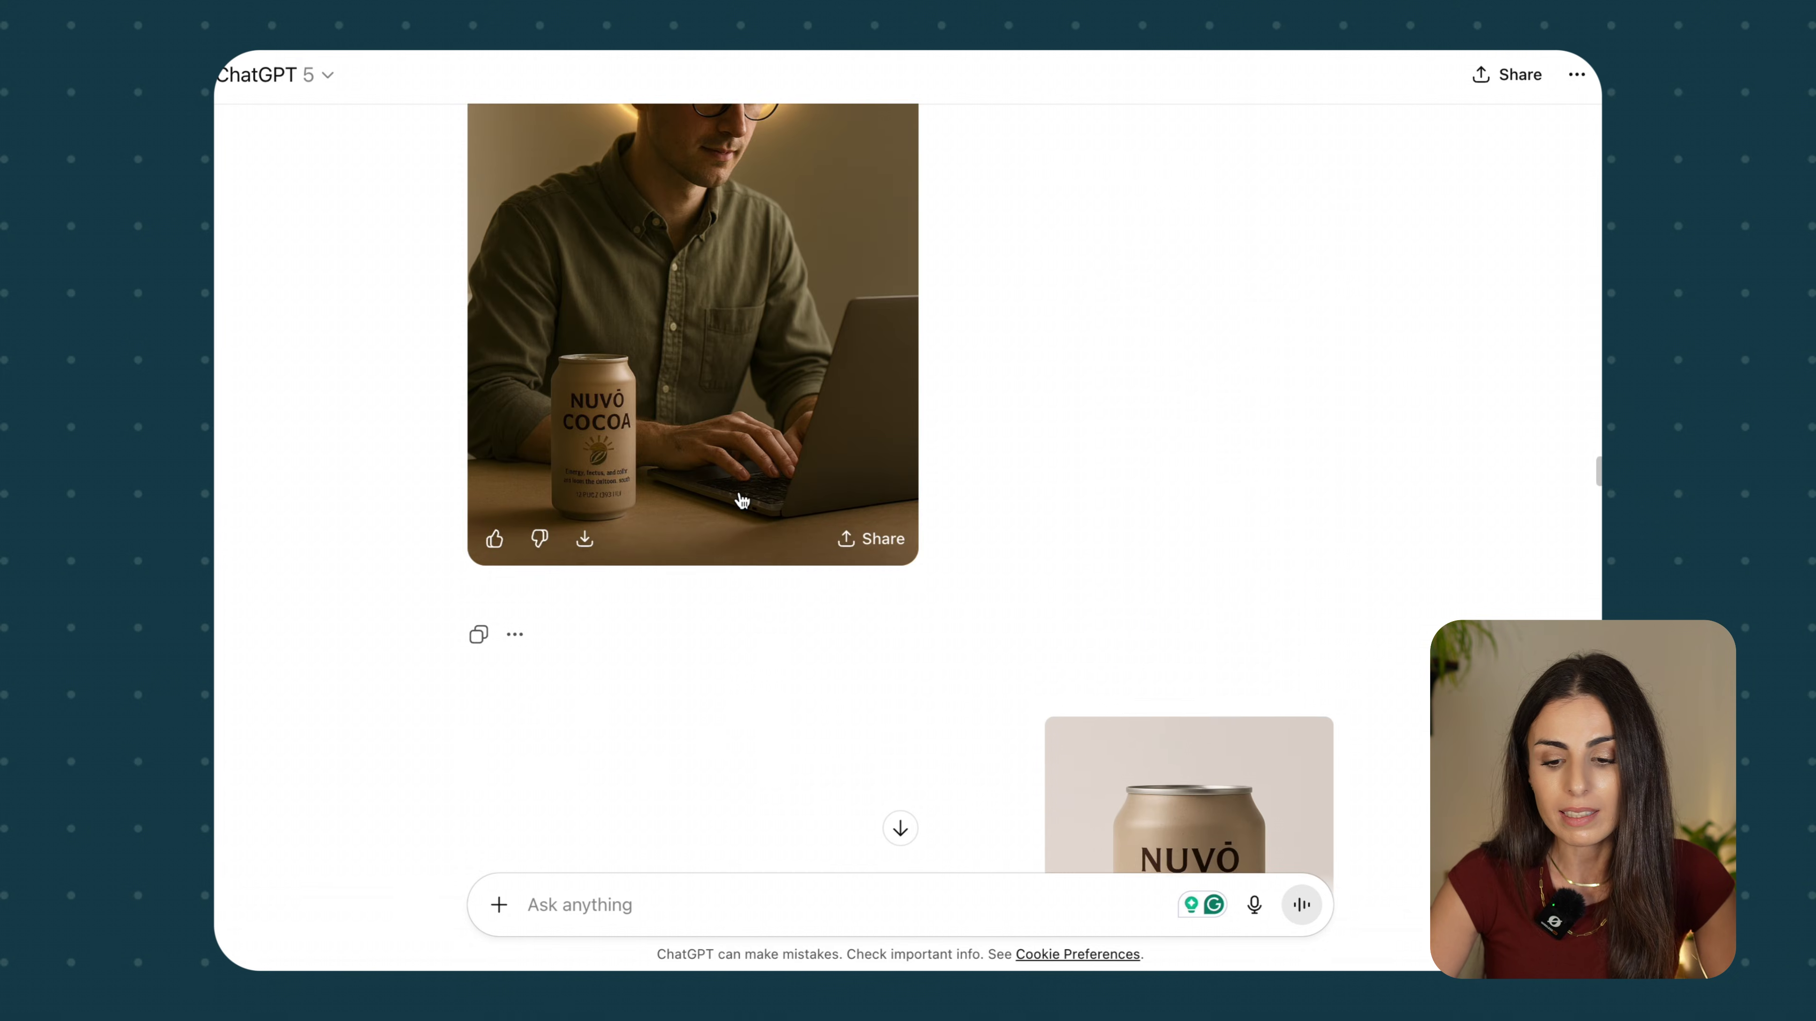
{"action": "scroll", "coordinate": [739, 492], "scroll_direction": "down", "scroll_amount": 3}
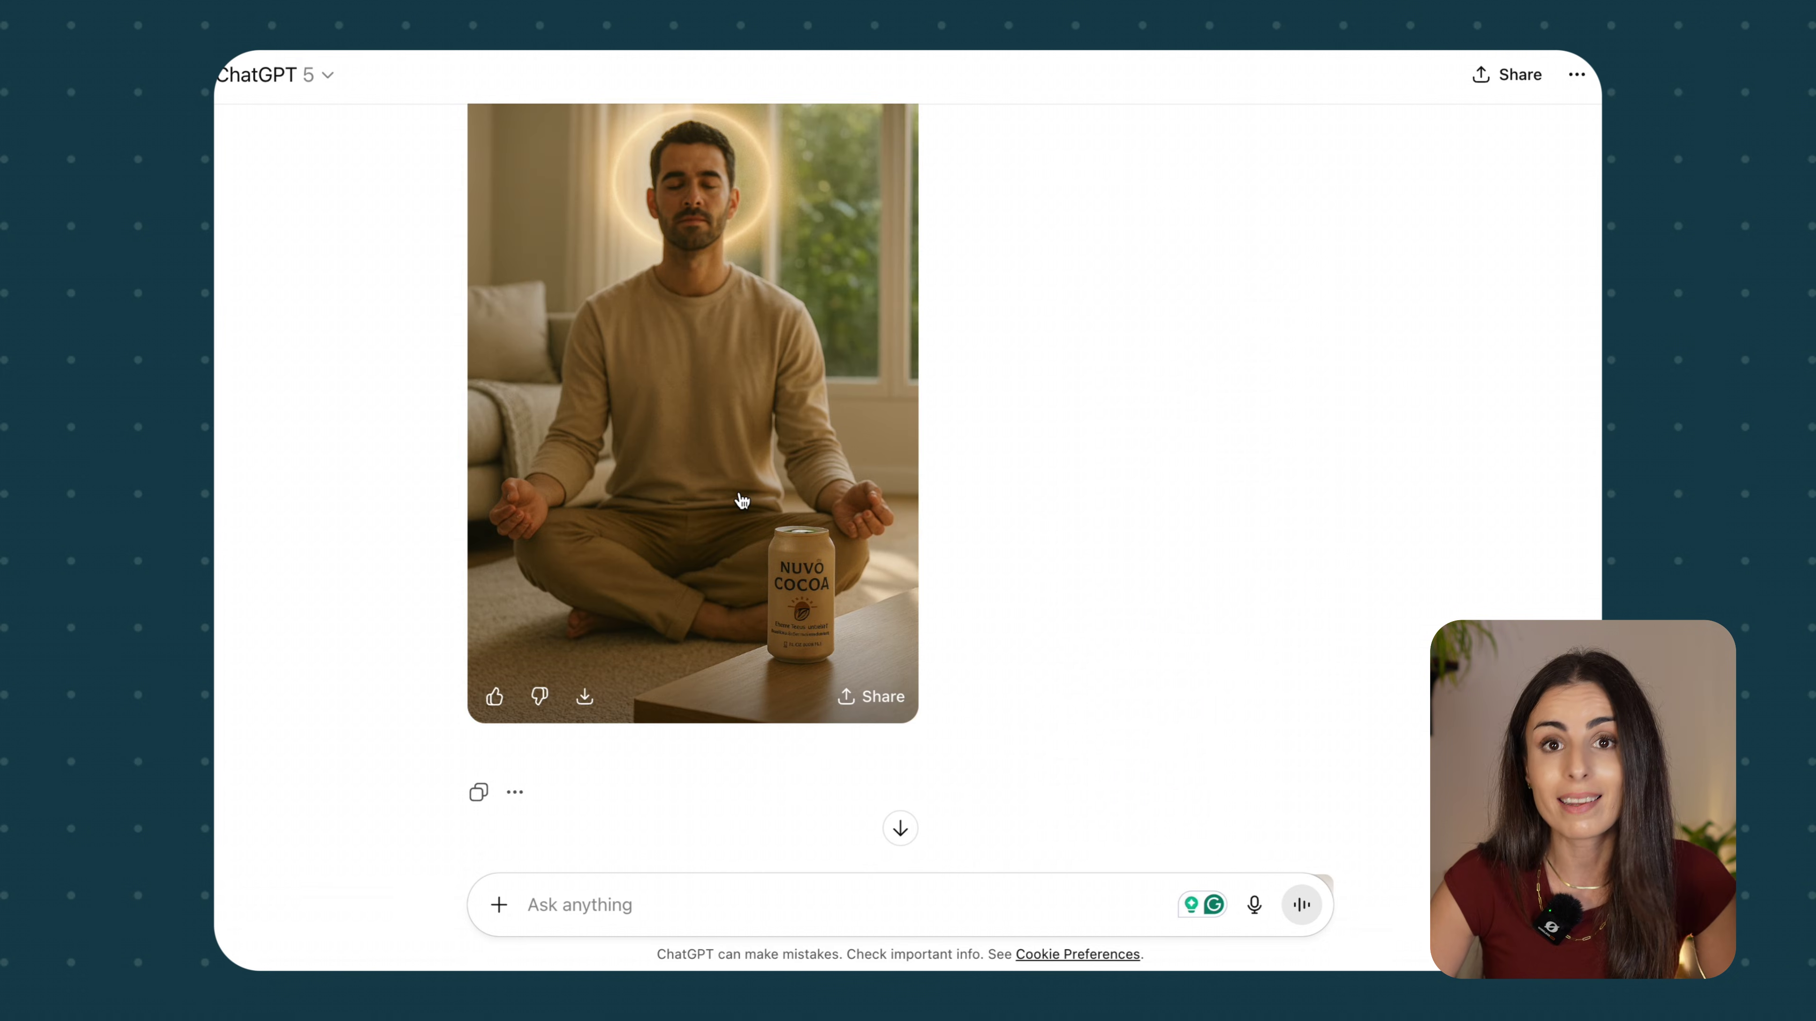
{"action": "scroll", "coordinate": [741, 498], "scroll_direction": "down", "scroll_amount": 1}
Review the request with the seven numbered images and the resulting prompts for animating each one in Kling.ai
{"action": "scroll", "coordinate": [741, 500], "scroll_direction": "down", "scroll_amount": 5}
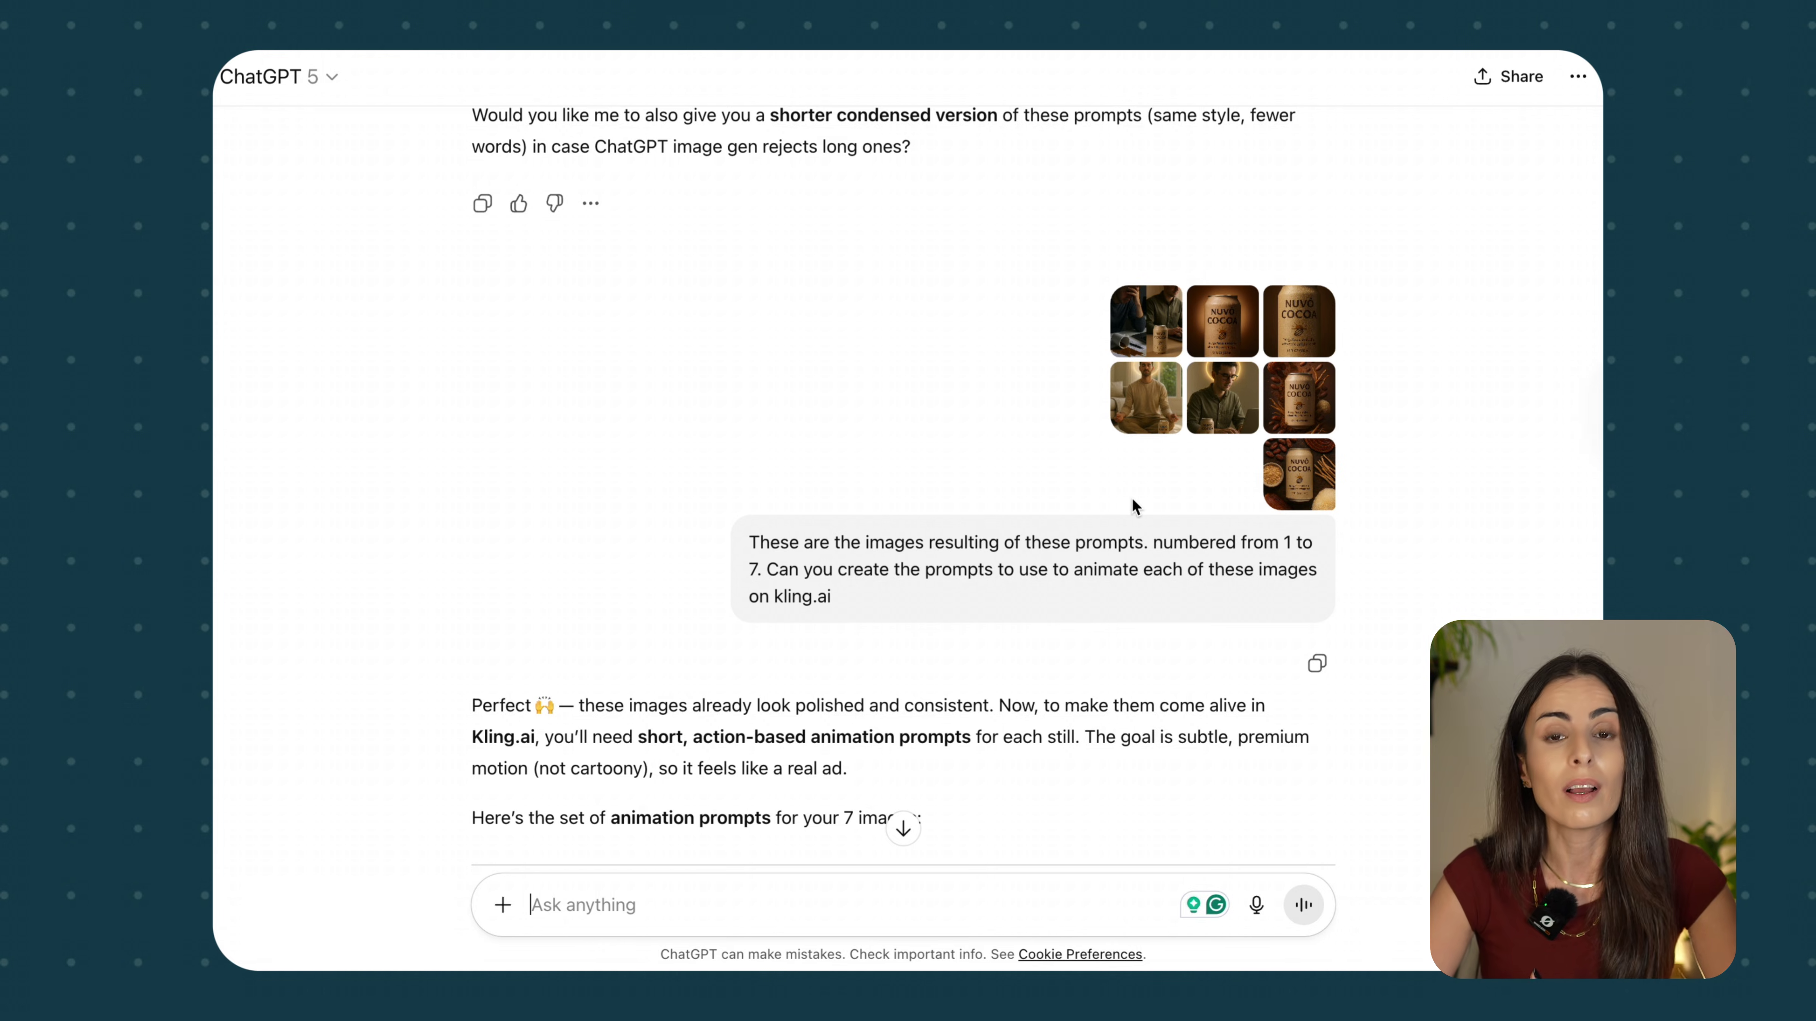
{"action": "scroll", "coordinate": [1135, 505], "scroll_direction": "down", "scroll_amount": 1}
{"action": "scroll", "coordinate": [1135, 505], "scroll_direction": "down", "scroll_amount": 5}
{"action": "scroll", "coordinate": [1134, 502], "scroll_direction": "down", "scroll_amount": 6}
{"action": "scroll", "coordinate": [1132, 497], "scroll_direction": "down", "scroll_amount": 2}
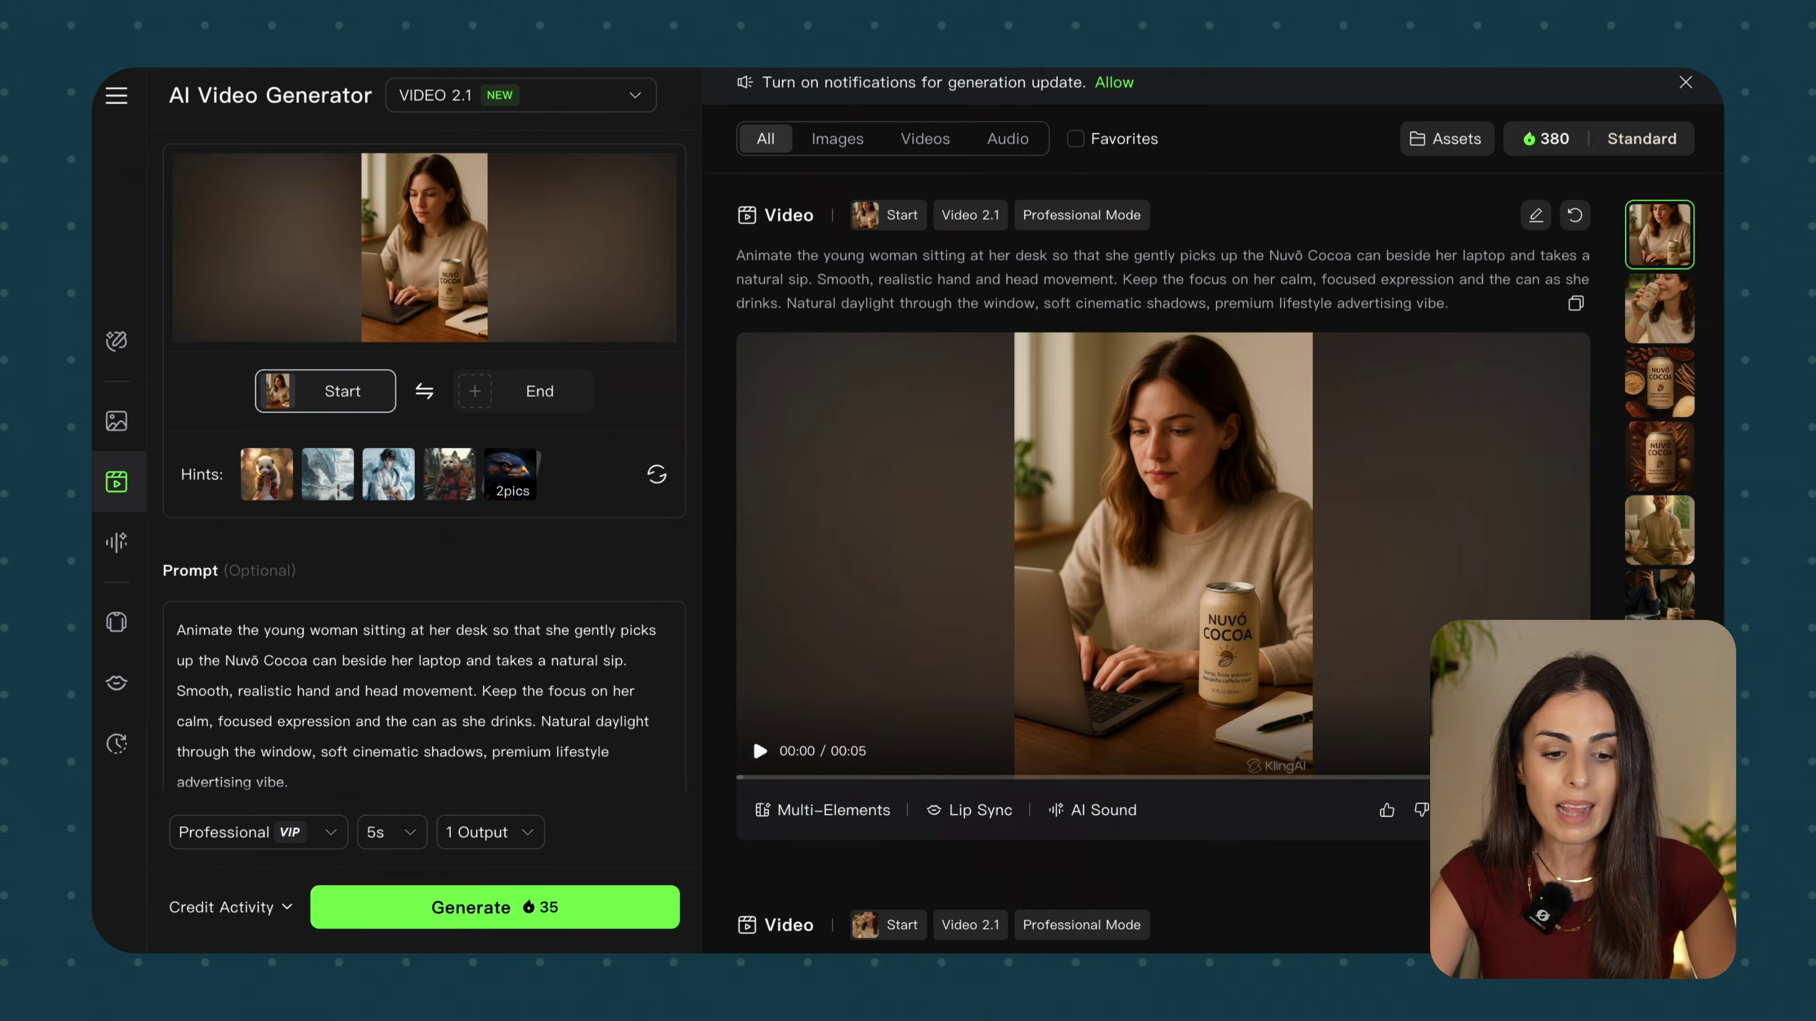
In Kling AI's video generator, open the meditating person clip, play it and pause it to check the animation
{"action": "mouse_move", "coordinate": [860, 277]}
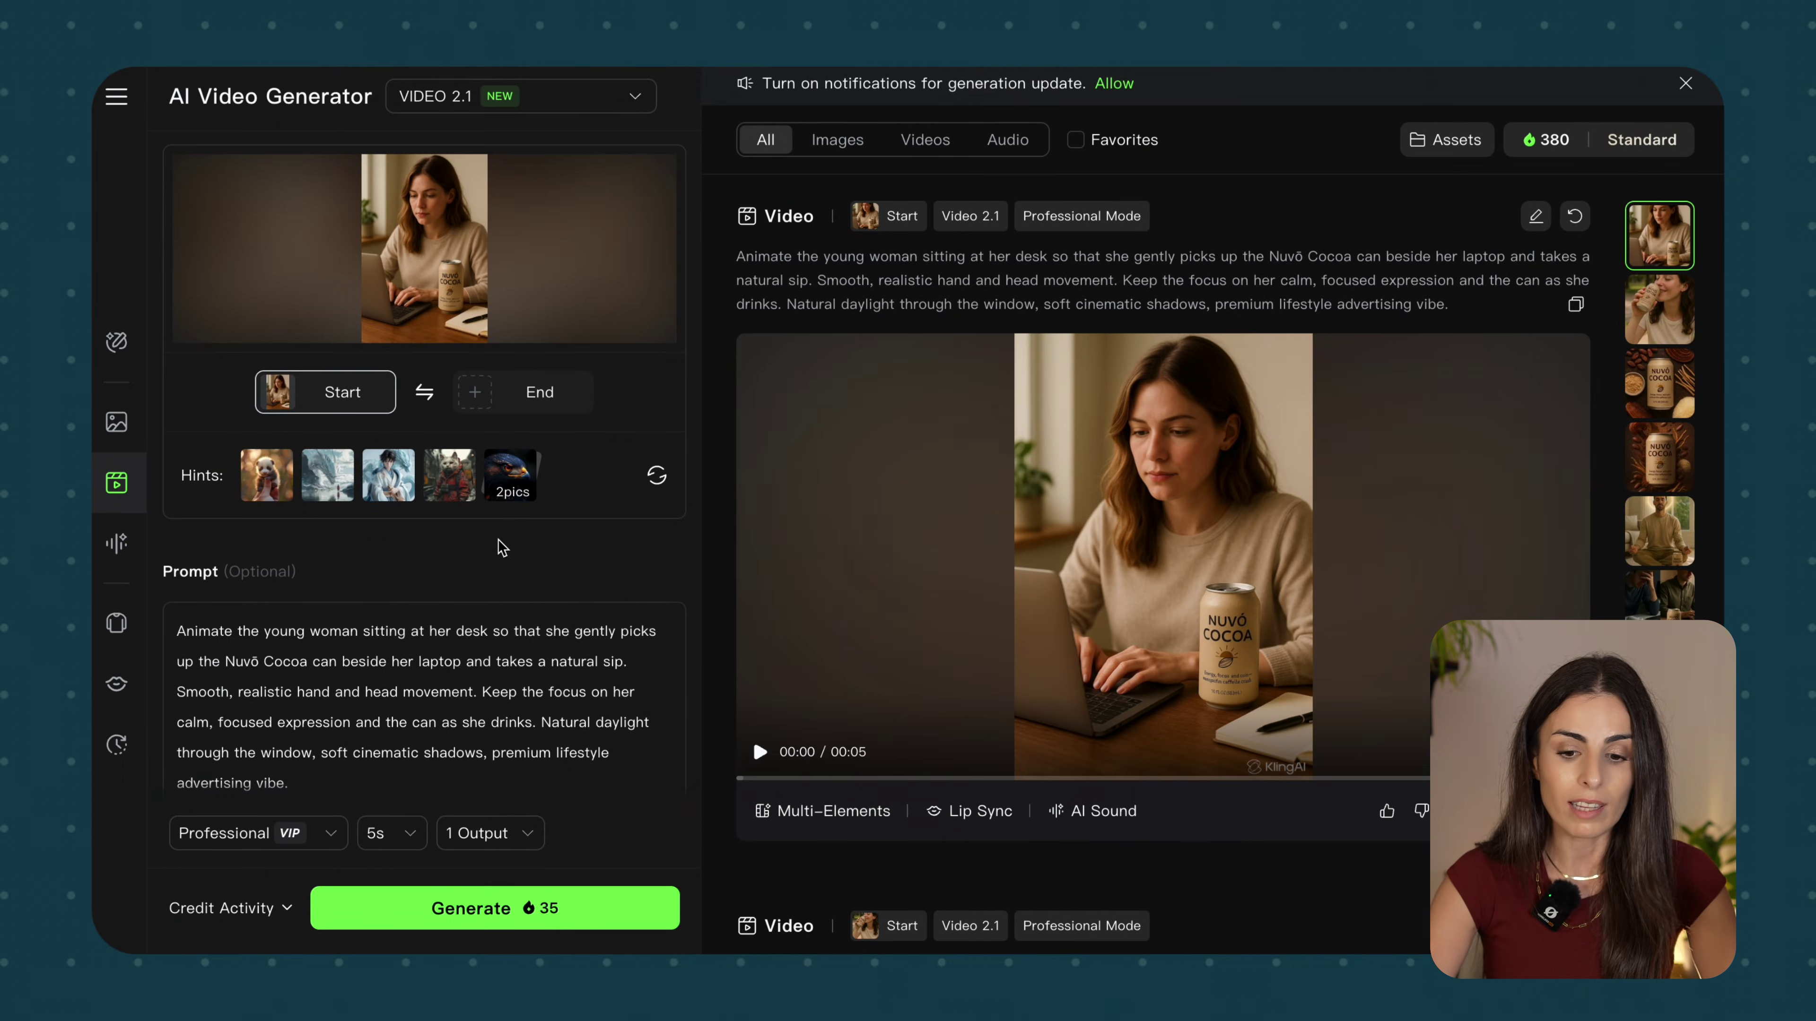
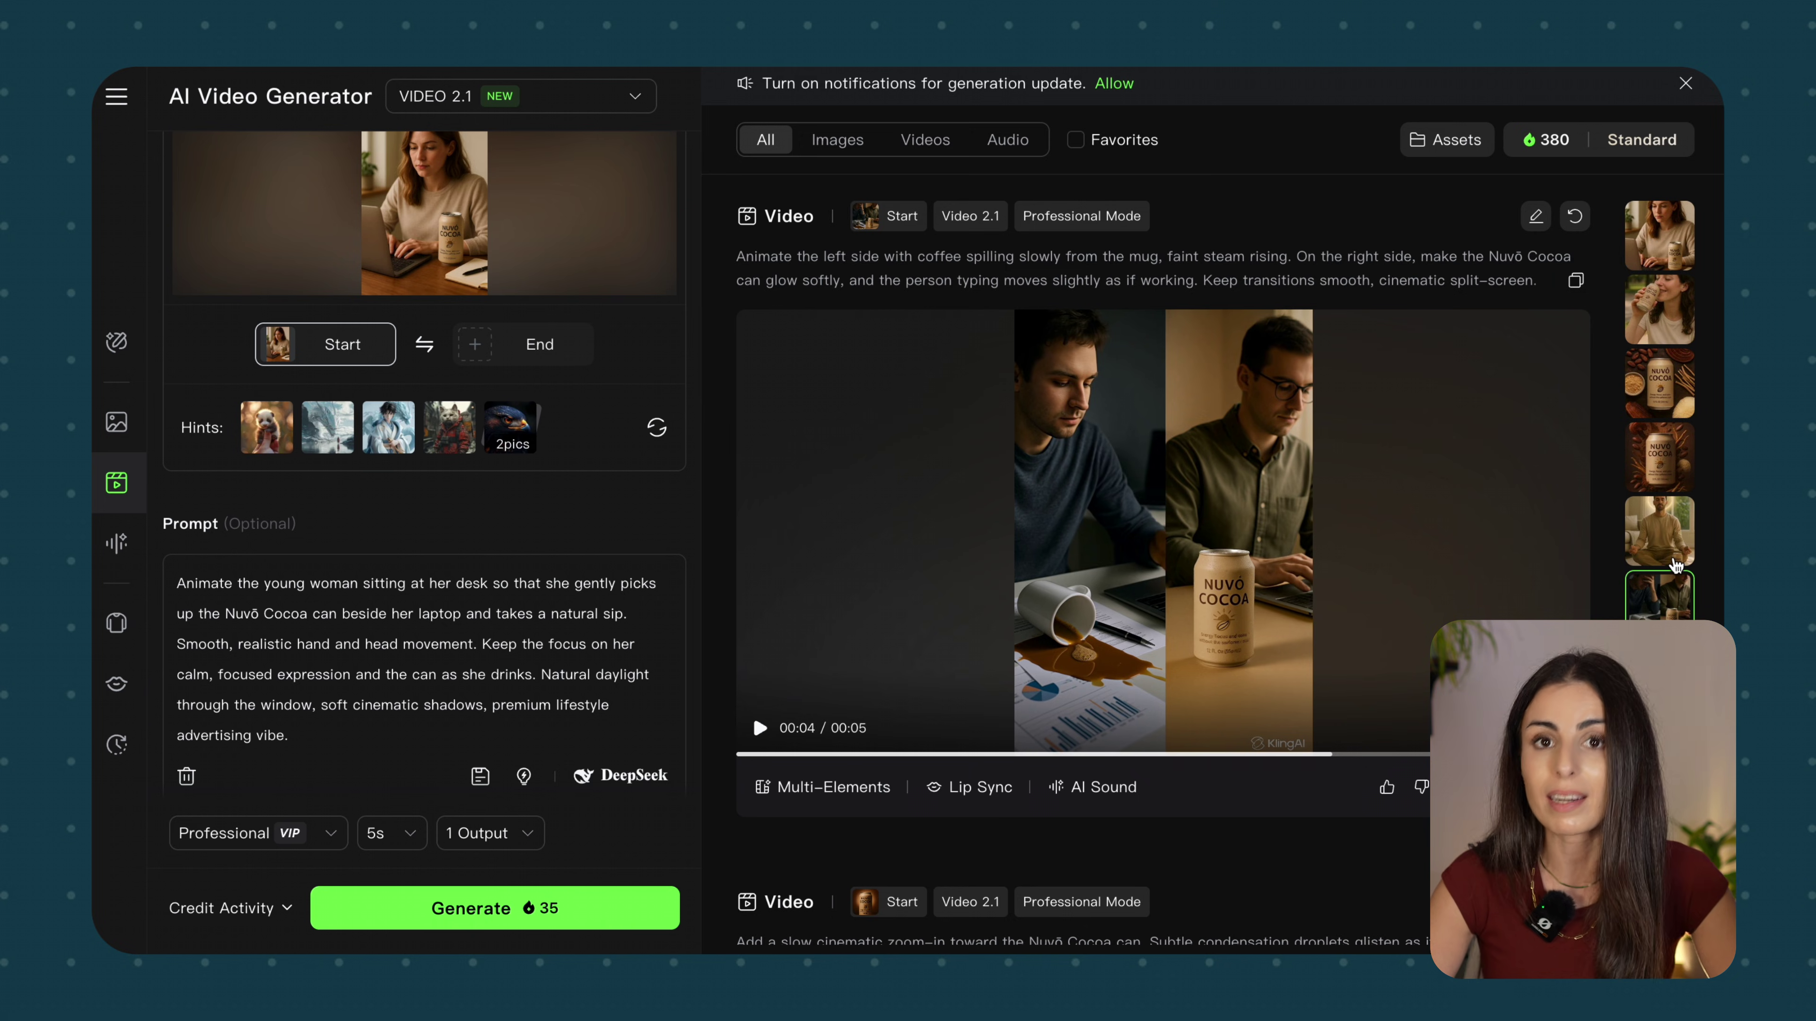
{"action": "left_click", "coordinate": [1676, 565]}
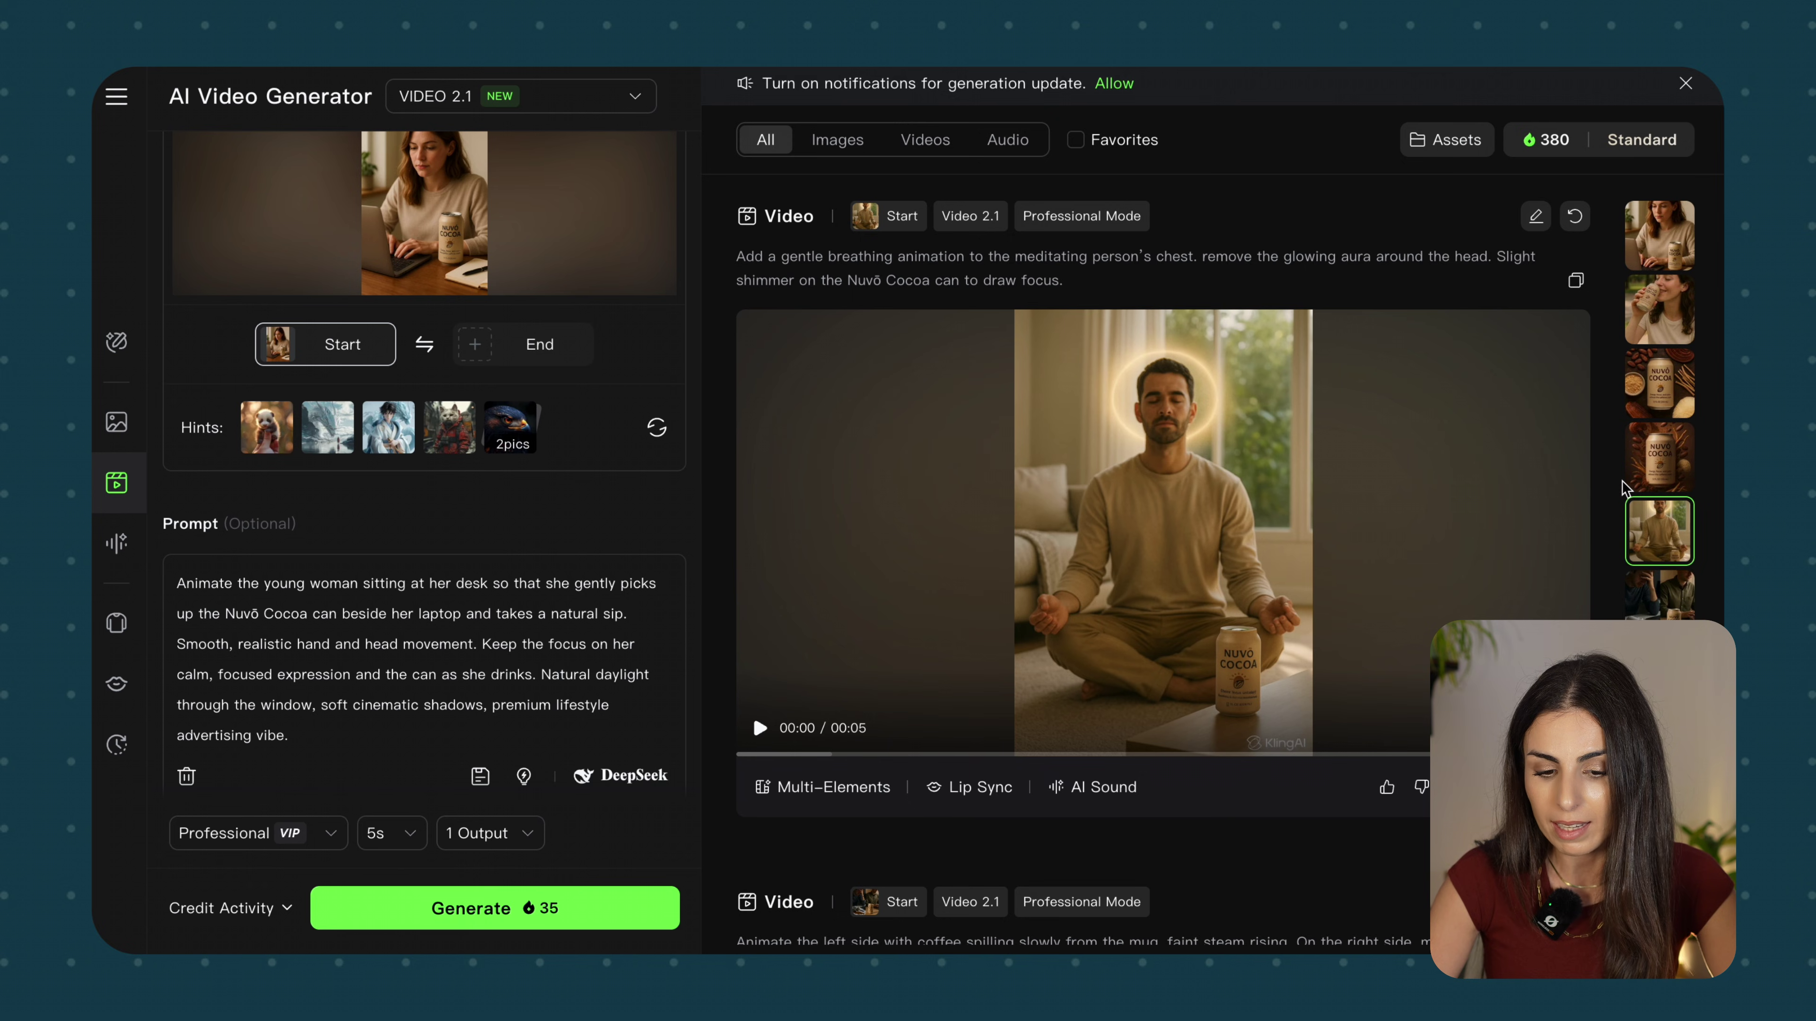
{"action": "left_click", "coordinate": [760, 730]}
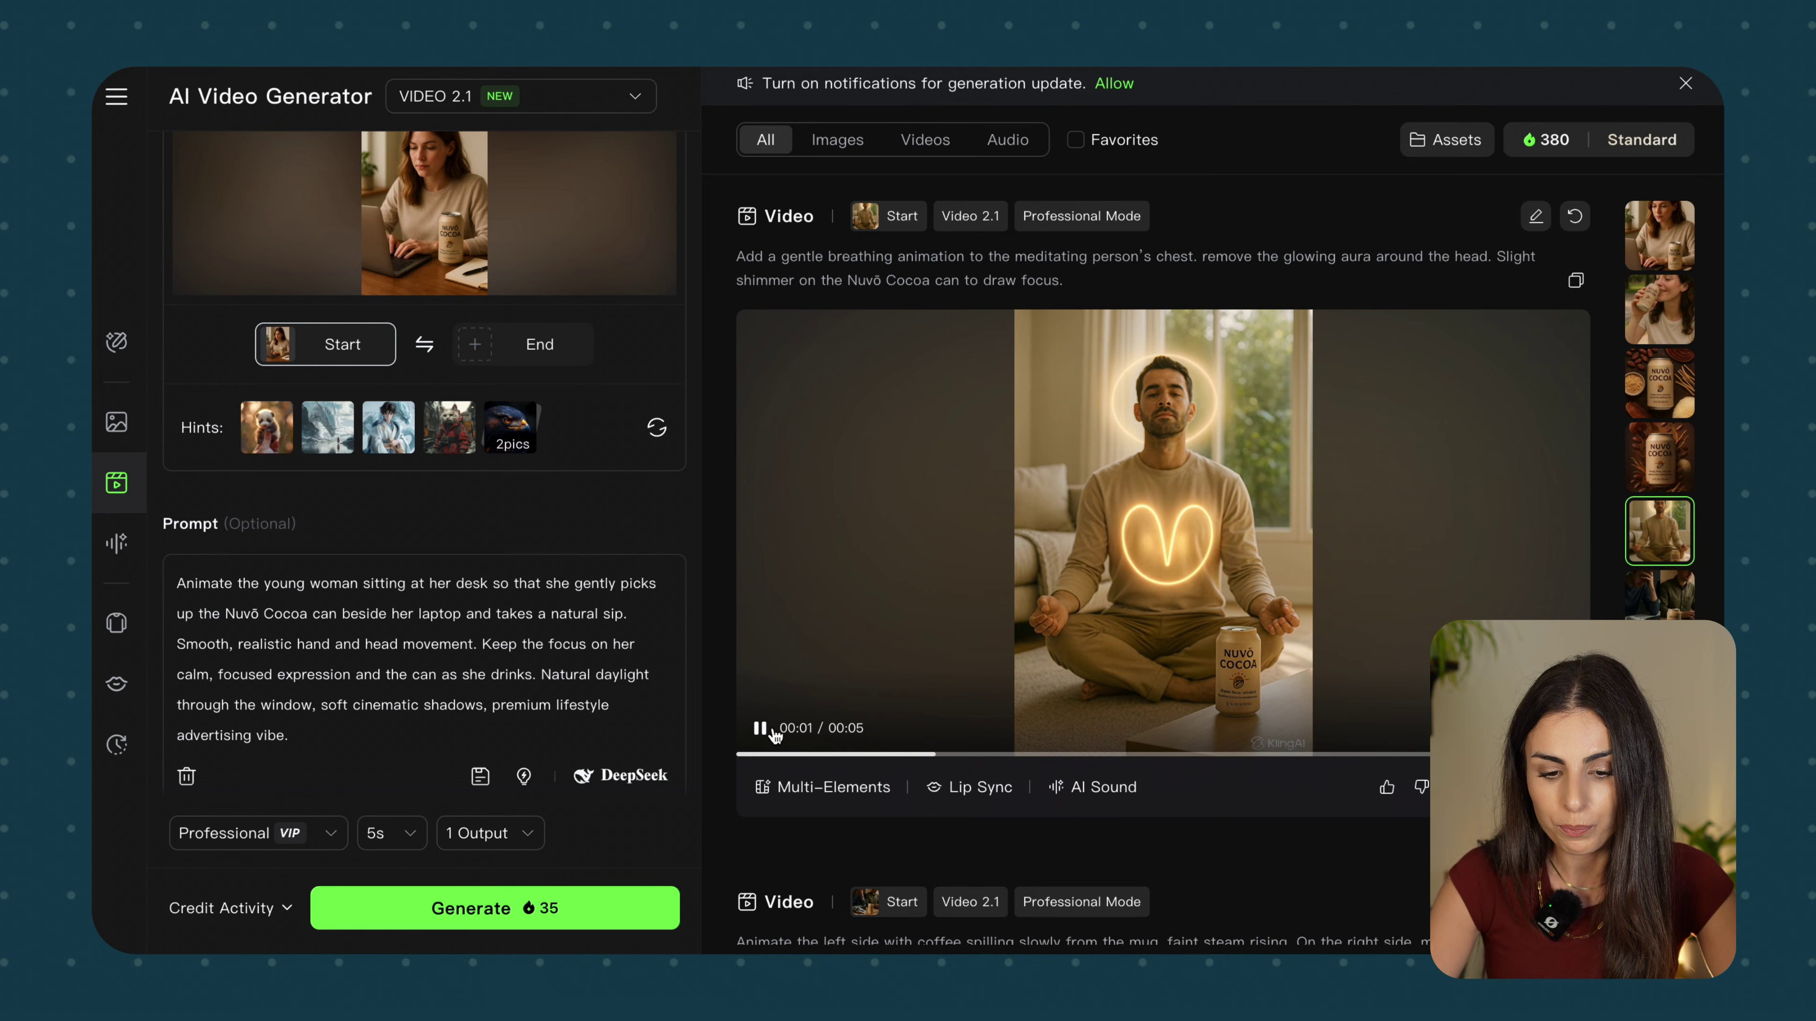
{"action": "left_click", "coordinate": [760, 730]}
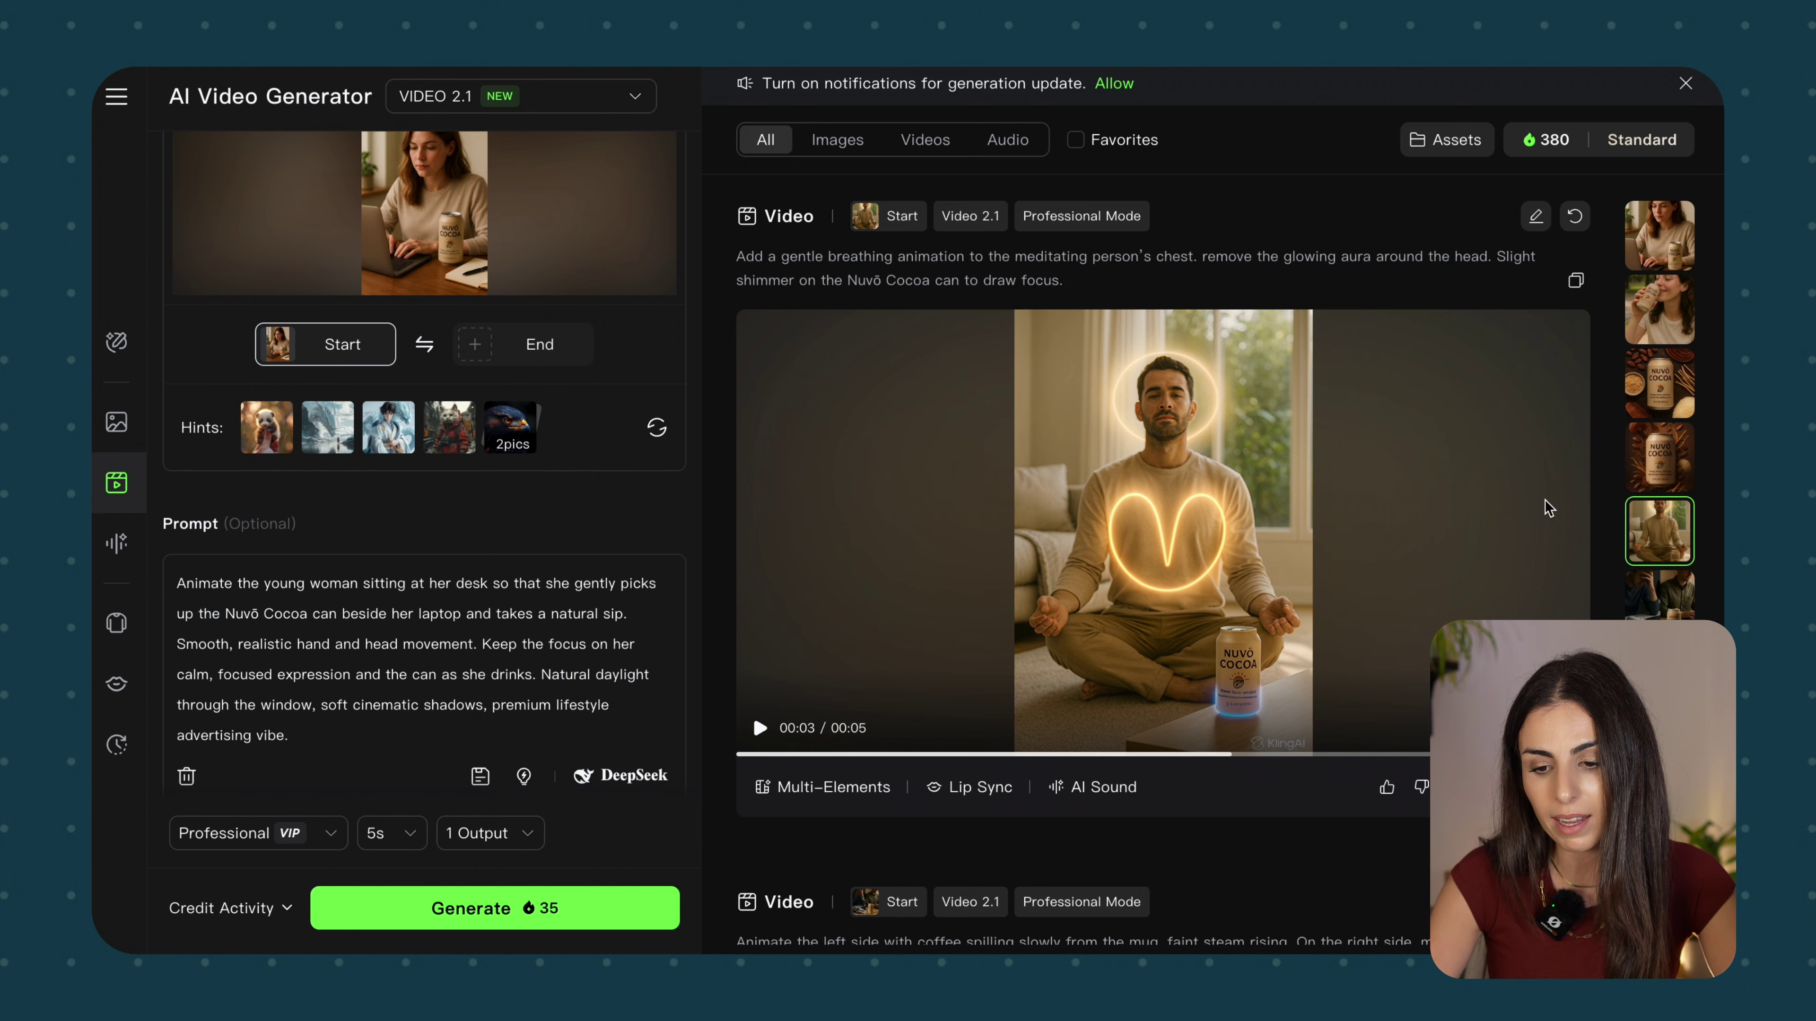
Play the generated clip of ingredients swirling around the can and the flat-lay ingredients clip
{"action": "left_click", "coordinate": [1652, 486]}
{"action": "left_click", "coordinate": [760, 731]}
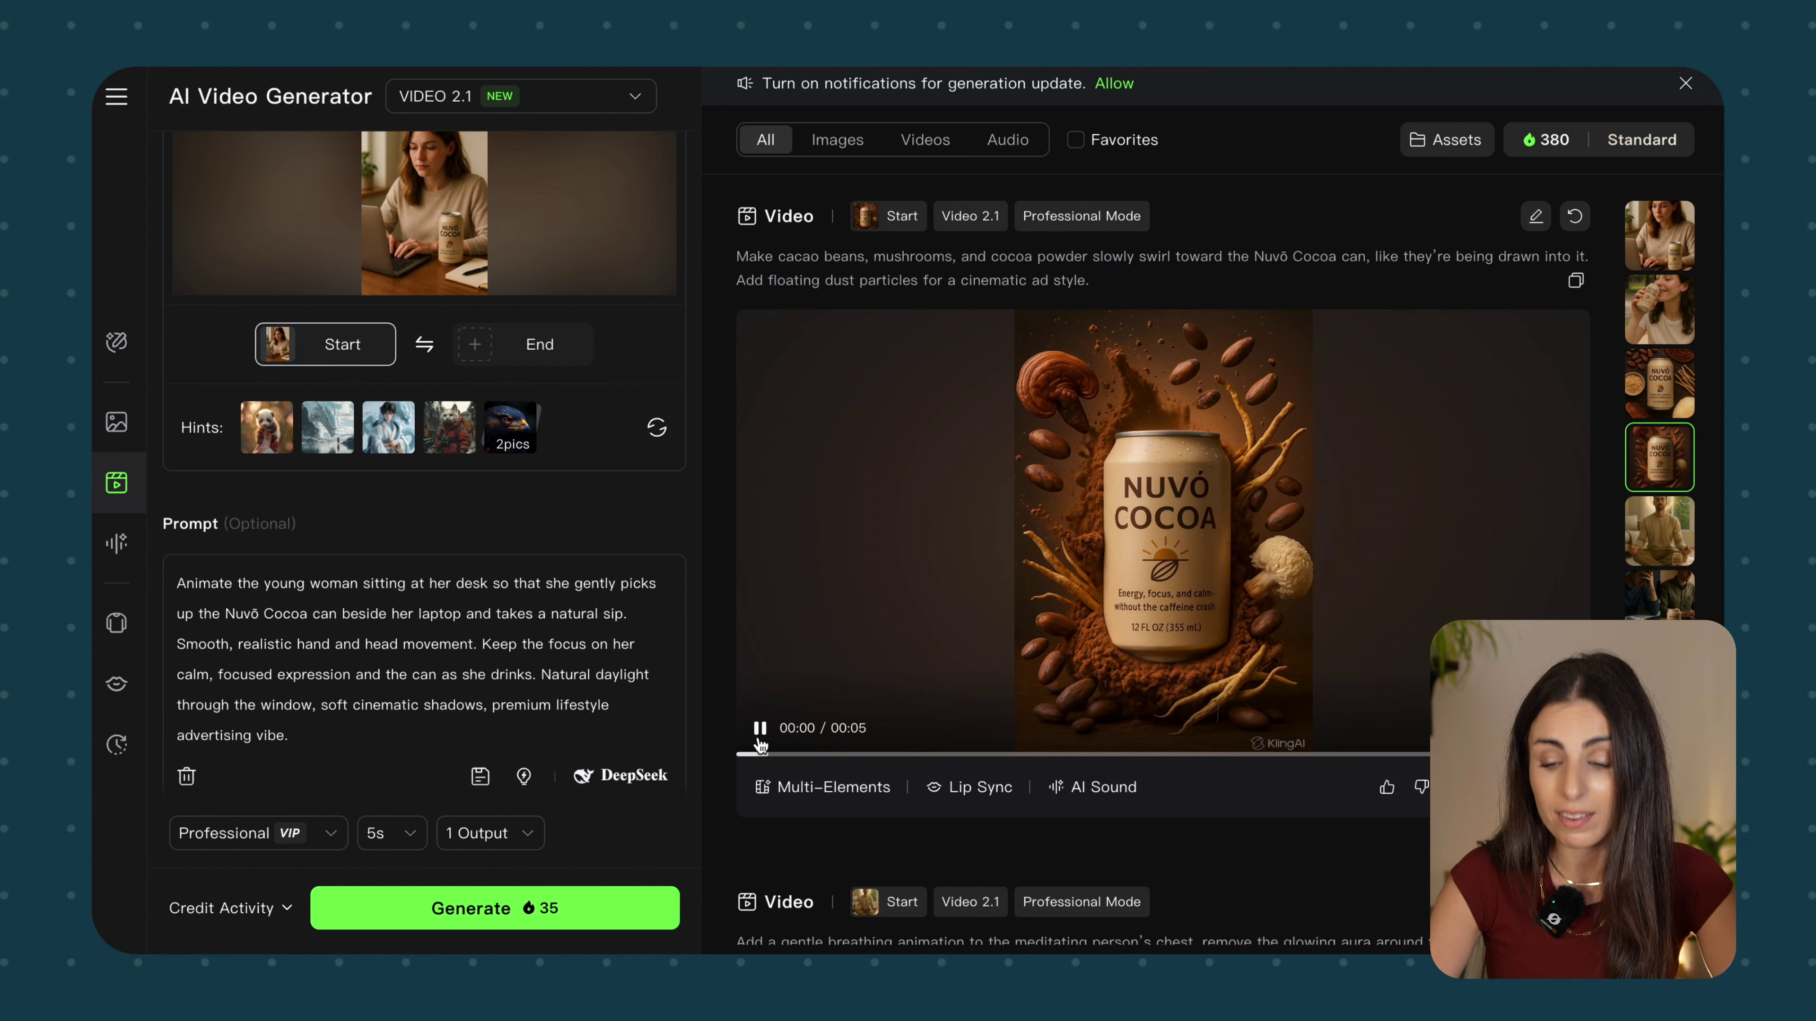
{"action": "left_click", "coordinate": [1665, 382]}
{"action": "left_click", "coordinate": [759, 727]}
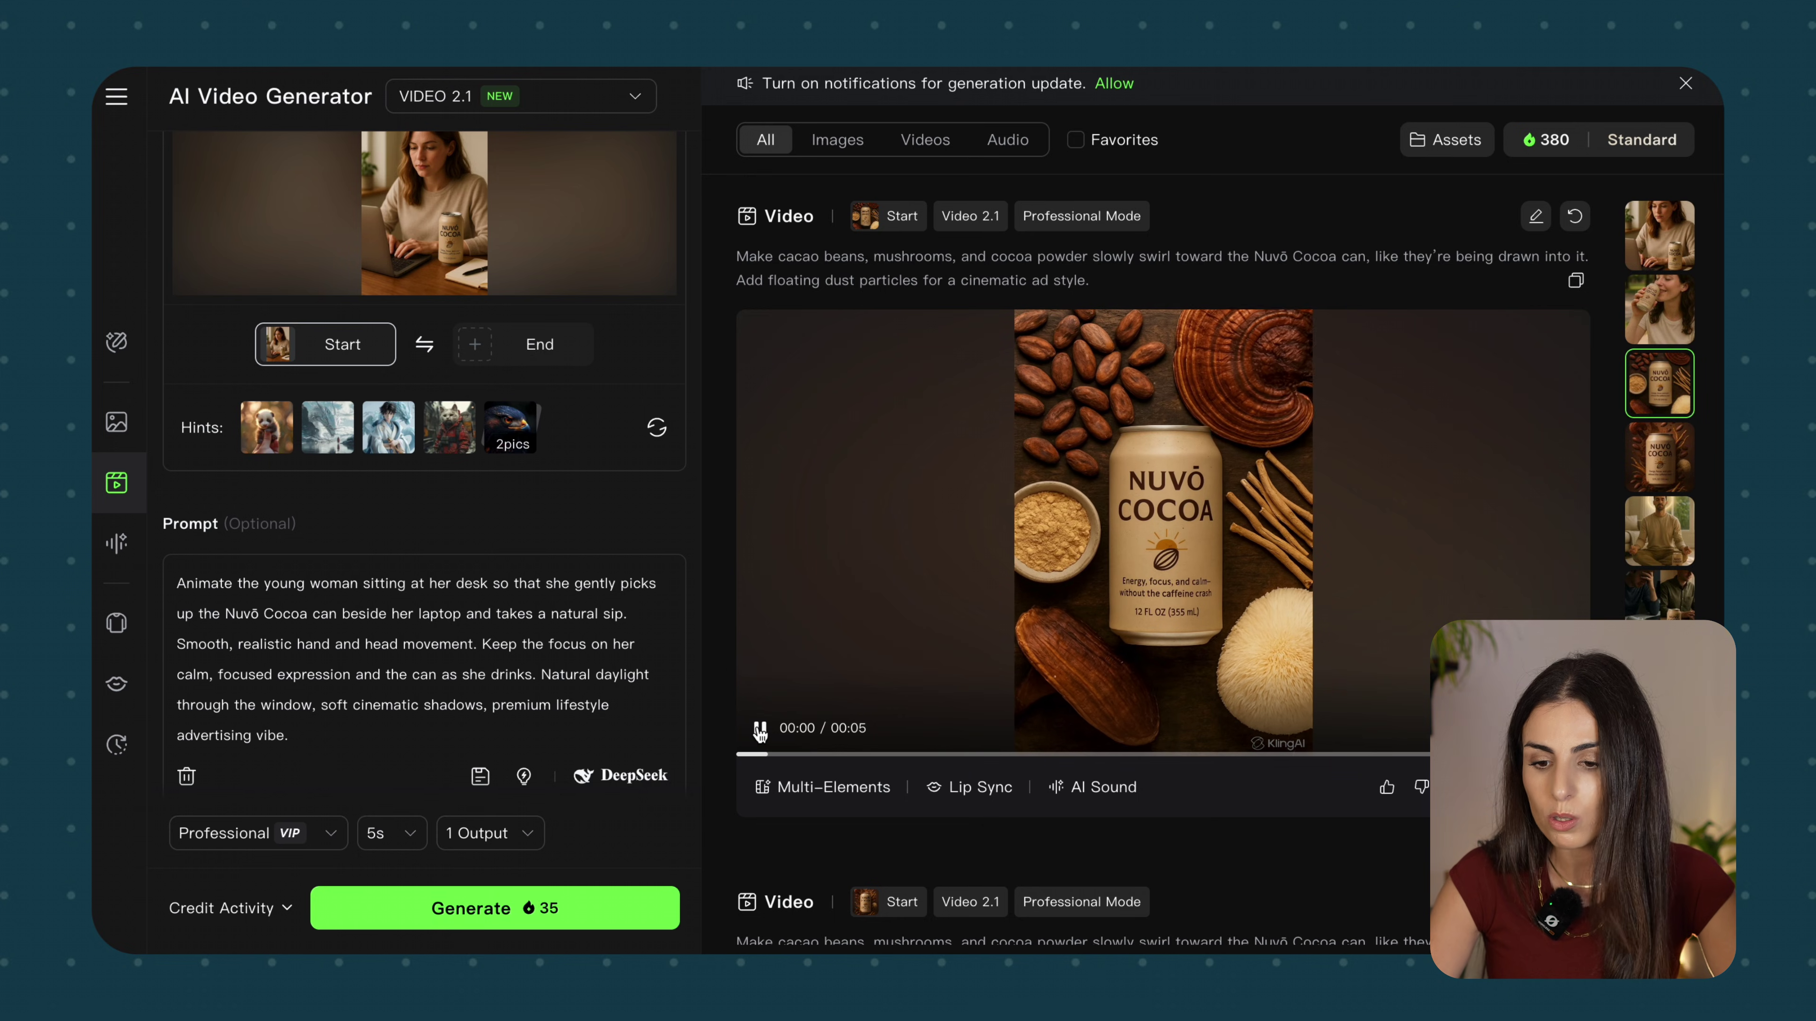
Preview the clip of the young woman sipping Nuvō Cocoa outdoors and the one of the woman at her desk
{"action": "left_click", "coordinate": [1659, 331]}
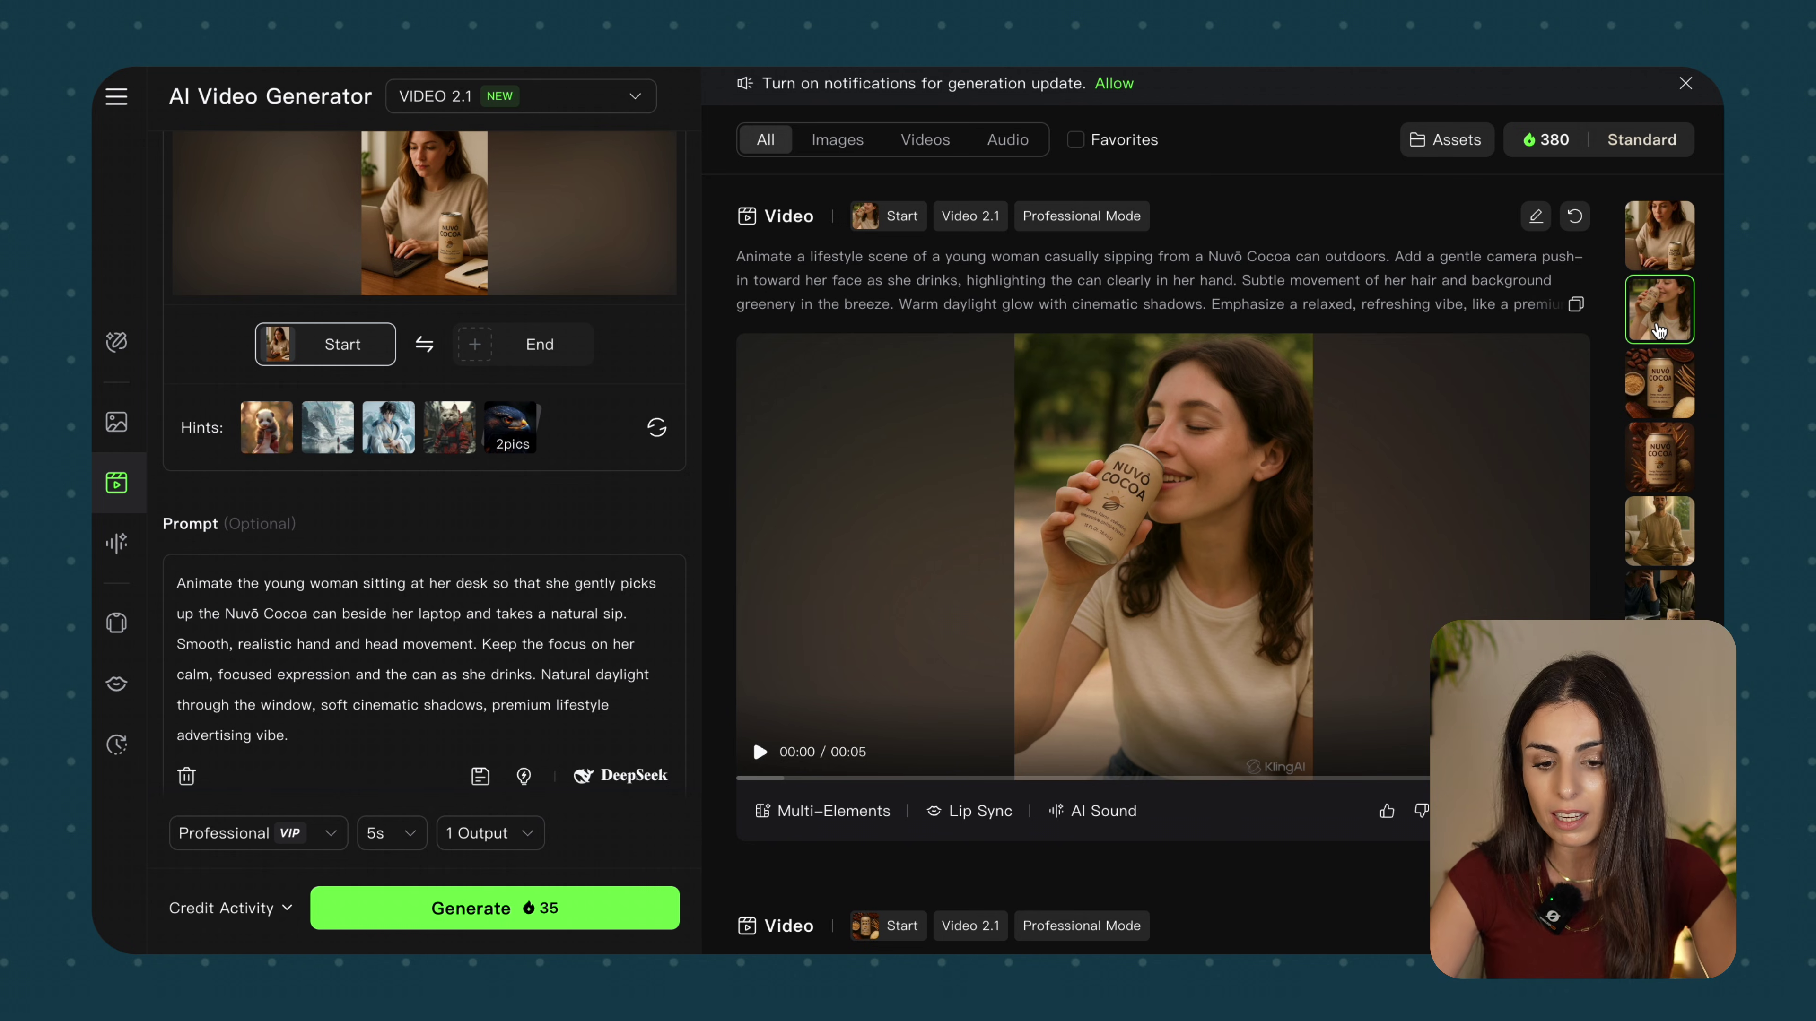
{"action": "left_click", "coordinate": [759, 752]}
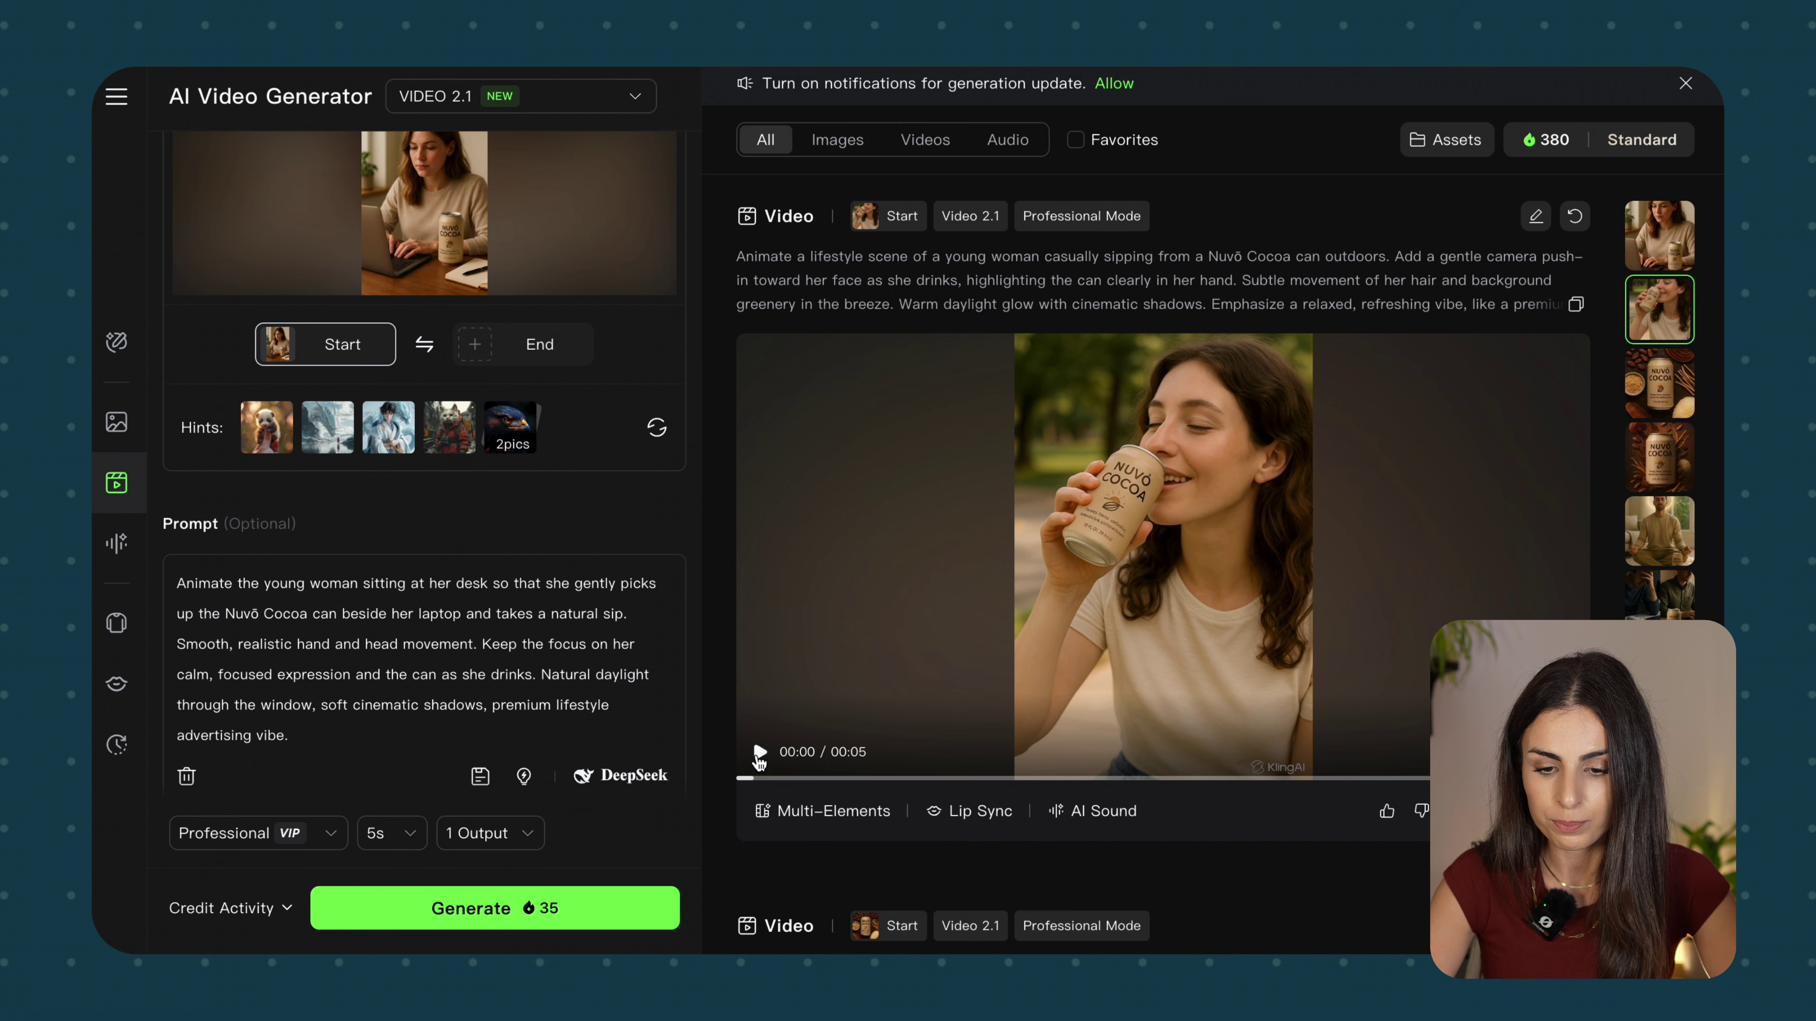
{"action": "left_click", "coordinate": [759, 751]}
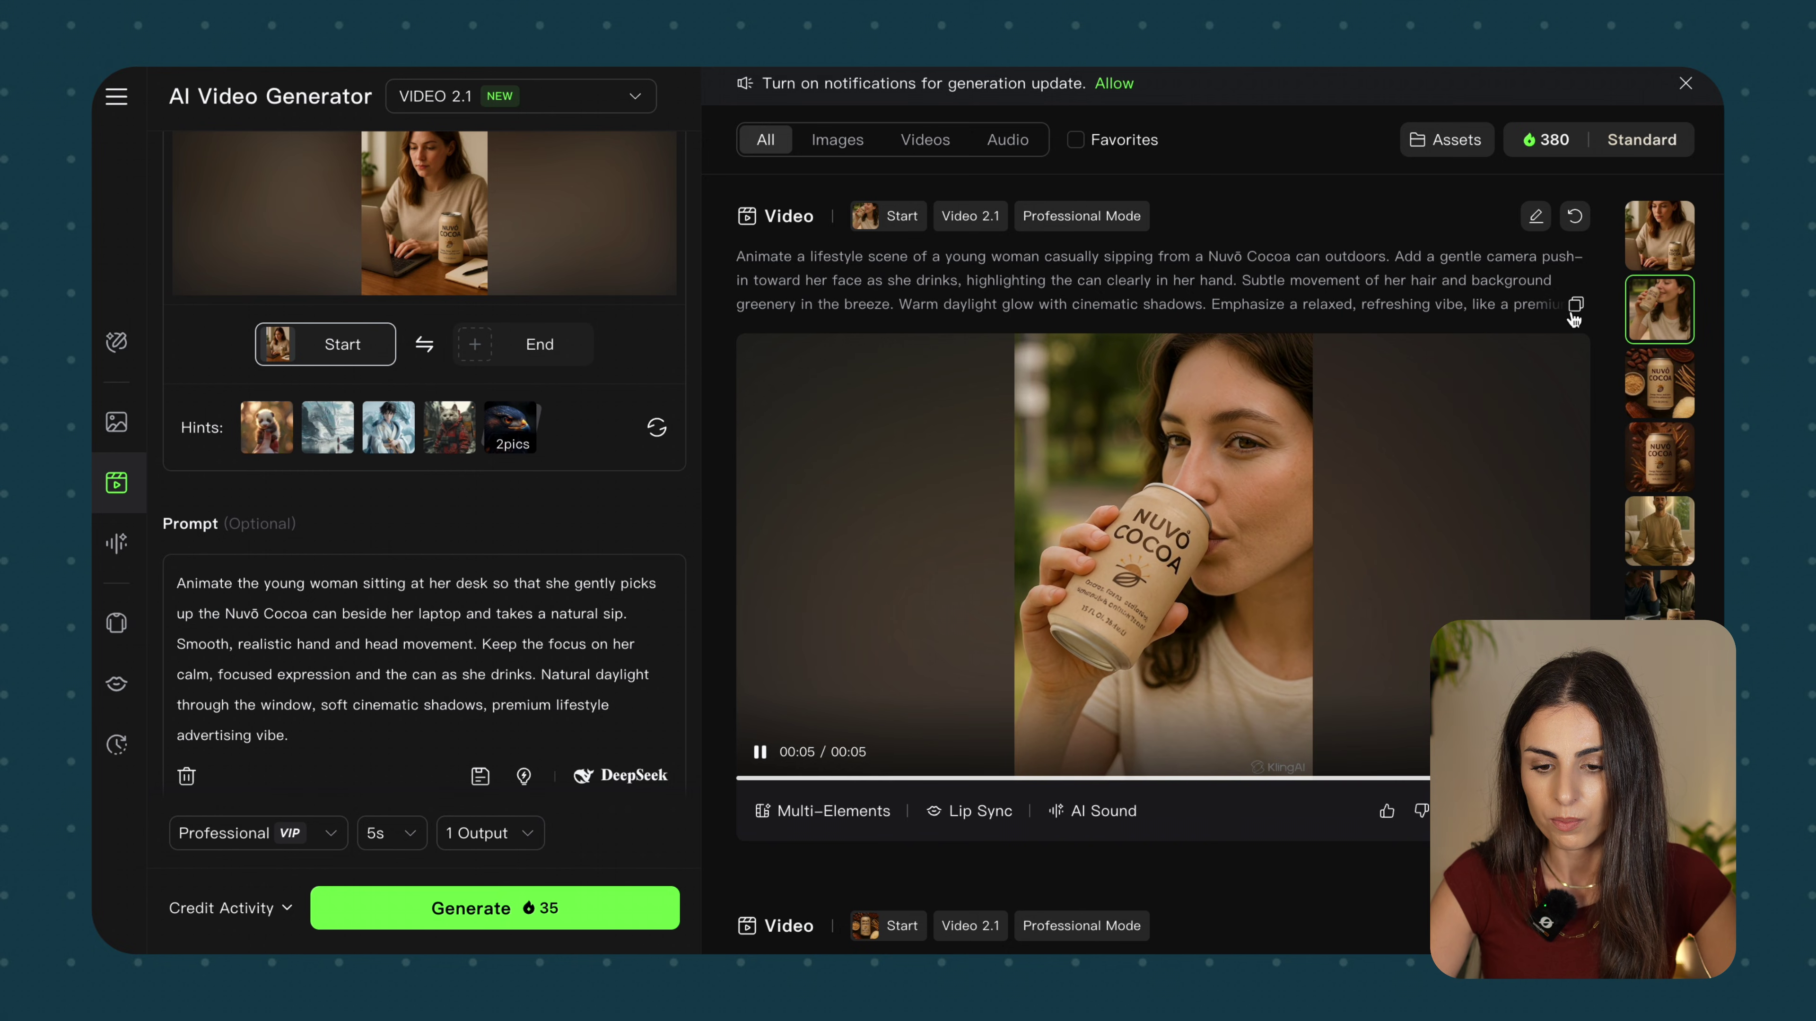
{"action": "left_click", "coordinate": [1658, 246]}
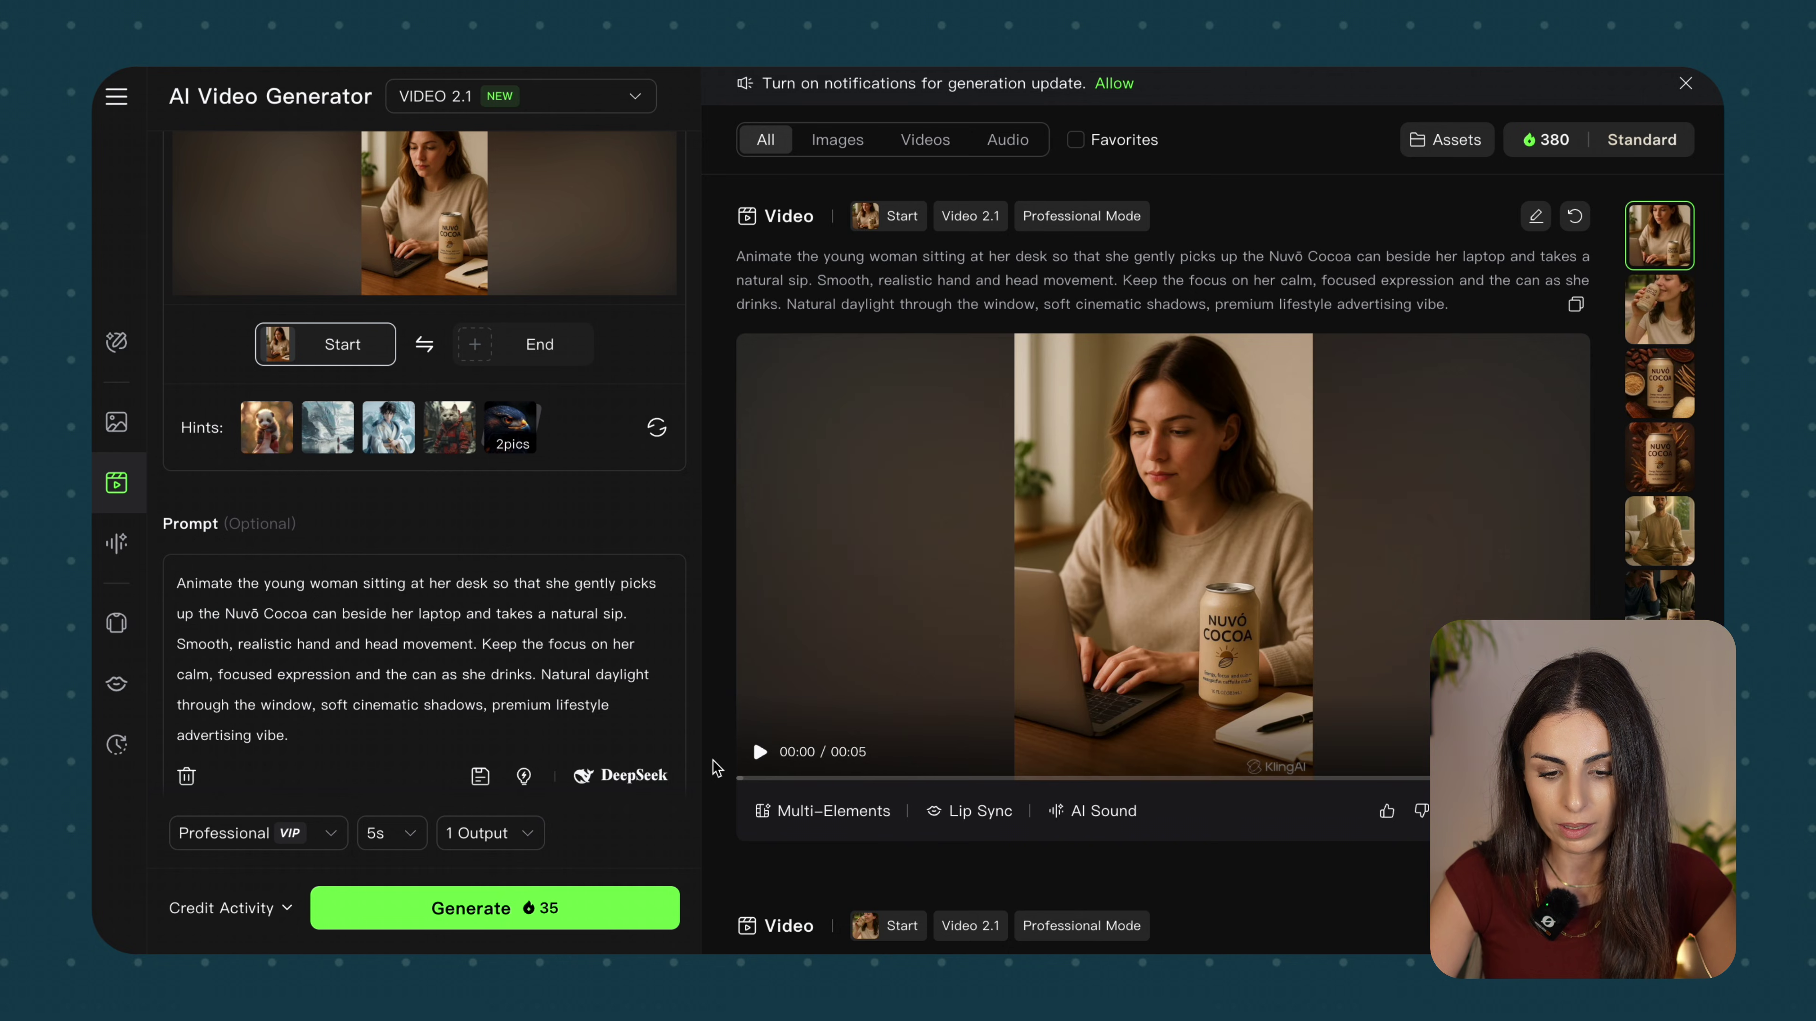
{"action": "left_click", "coordinate": [769, 756]}
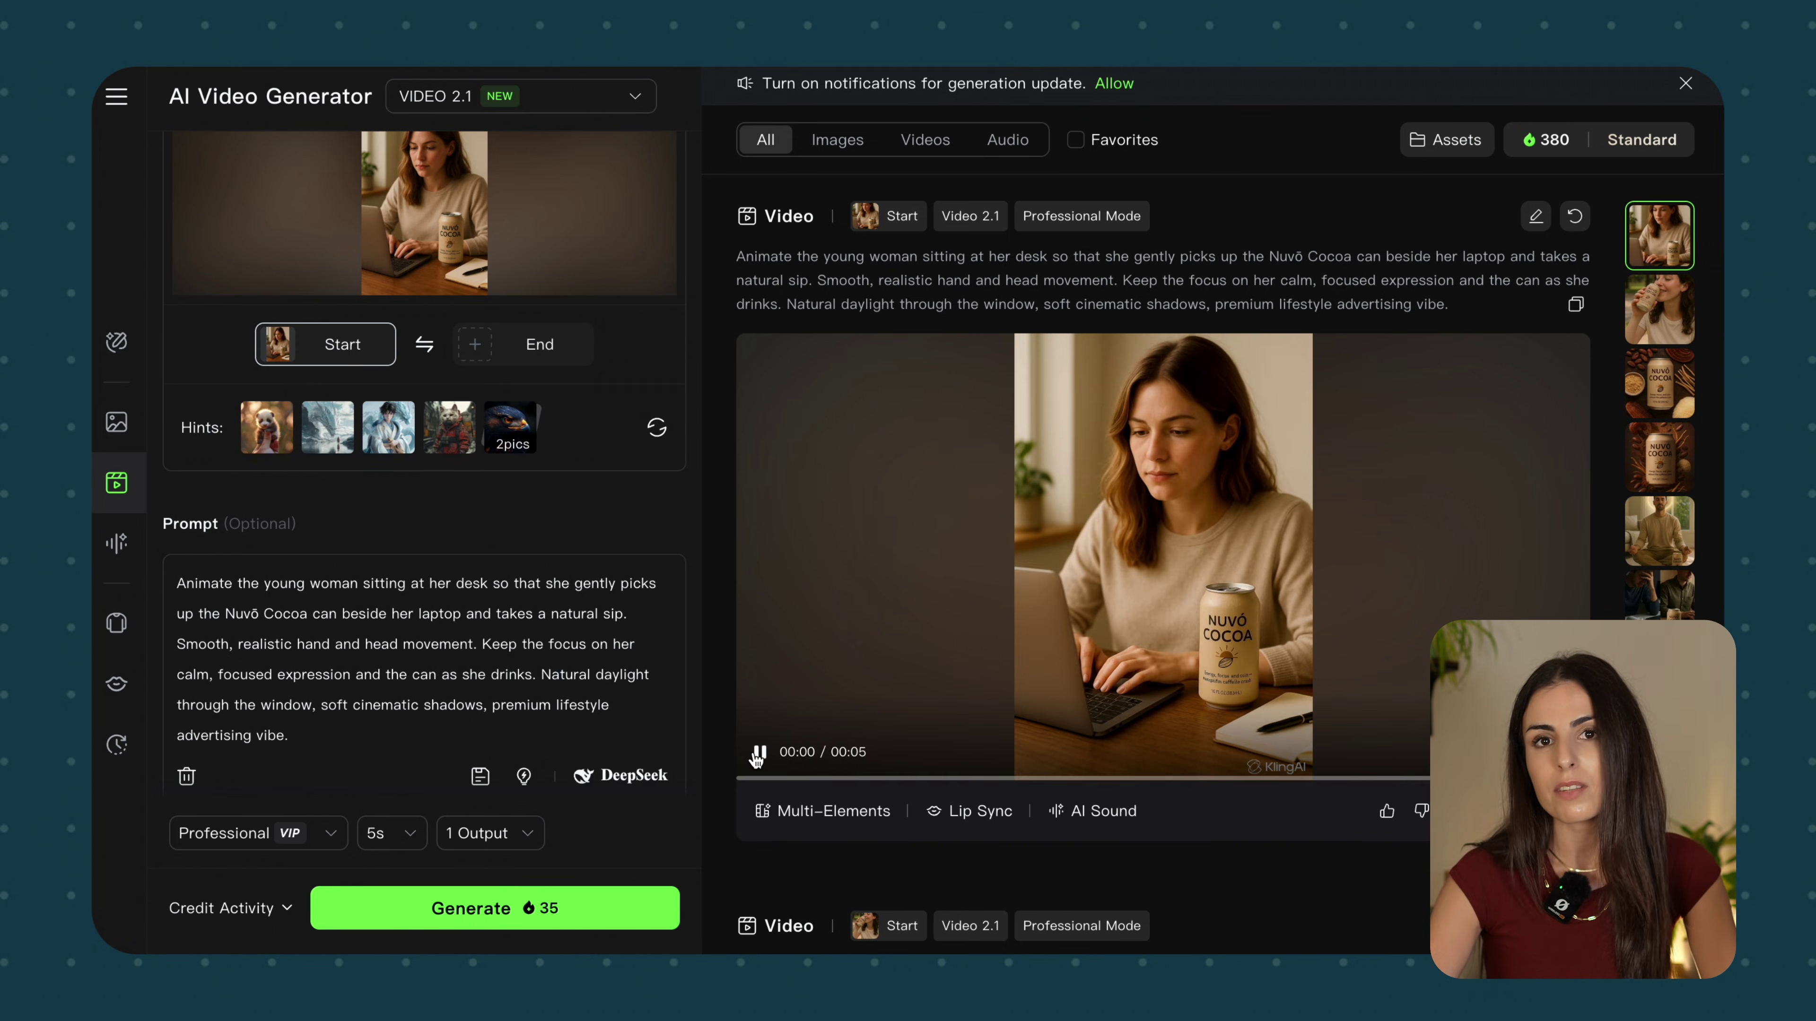
{"action": "left_click", "coordinate": [758, 753]}
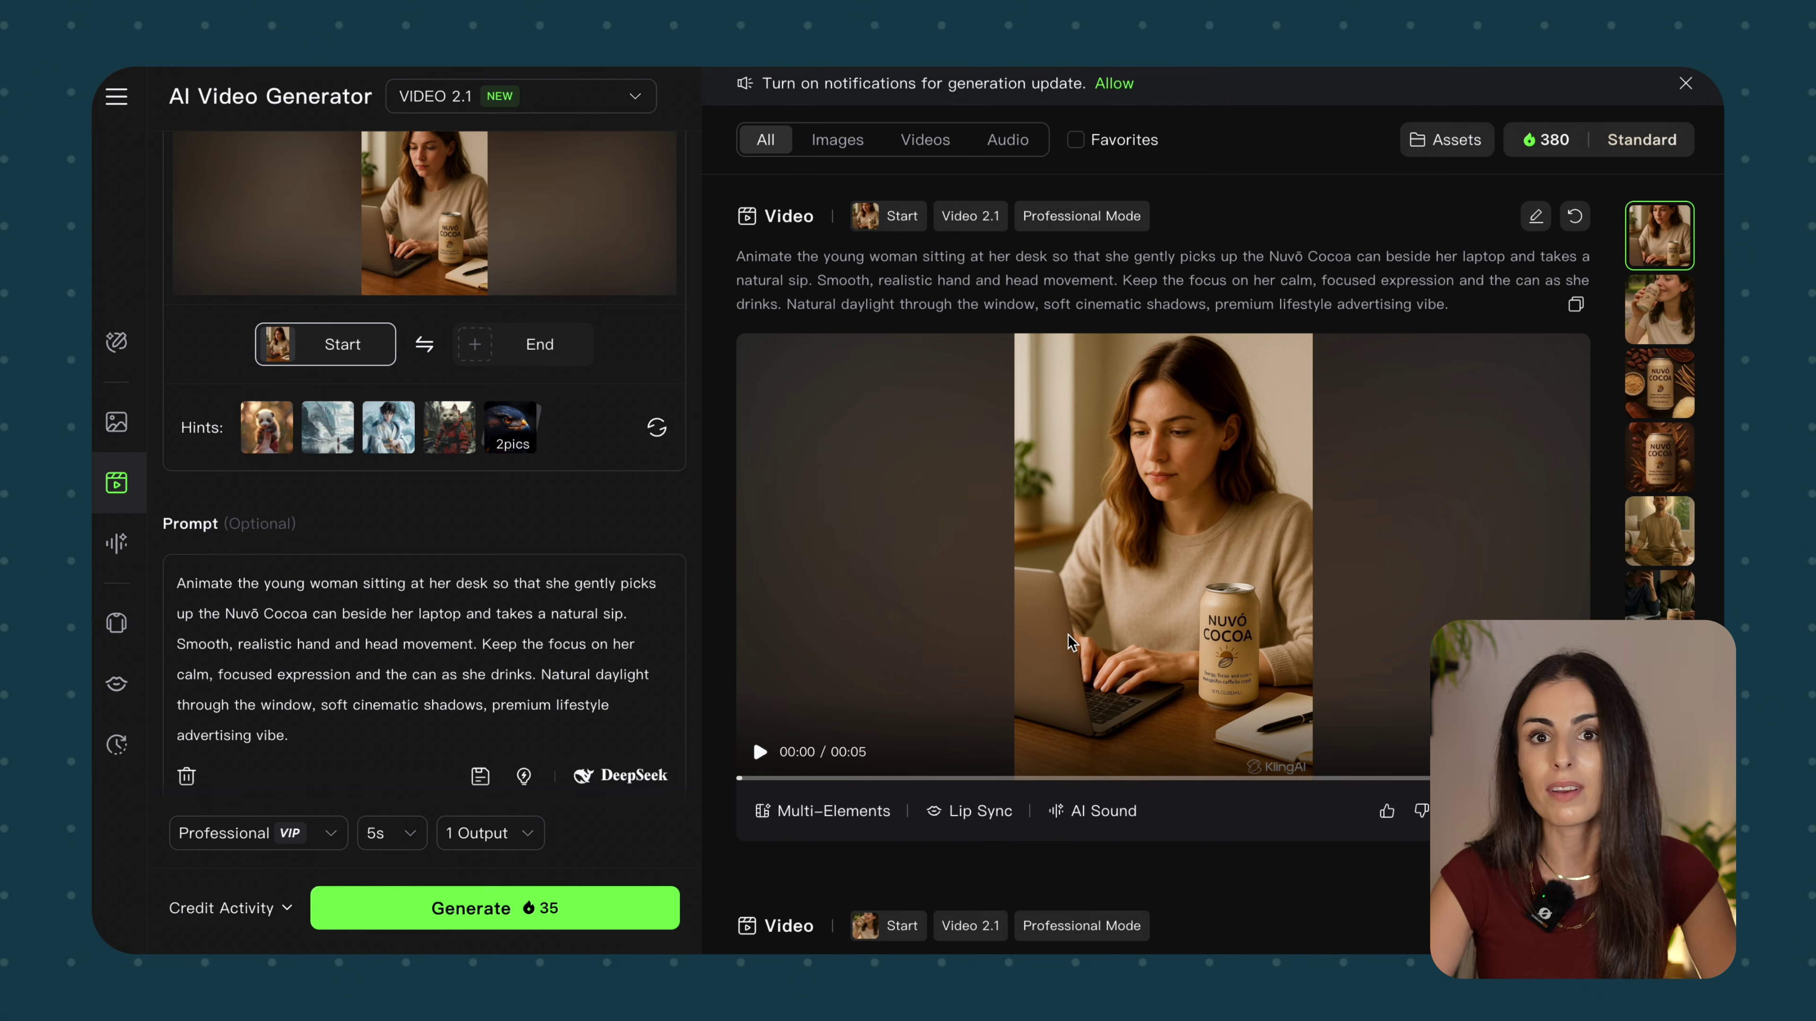
Play the clip of the woman at her desk again and pause it to check how she reaches for the can
{"action": "mouse_move", "coordinate": [481, 221]}
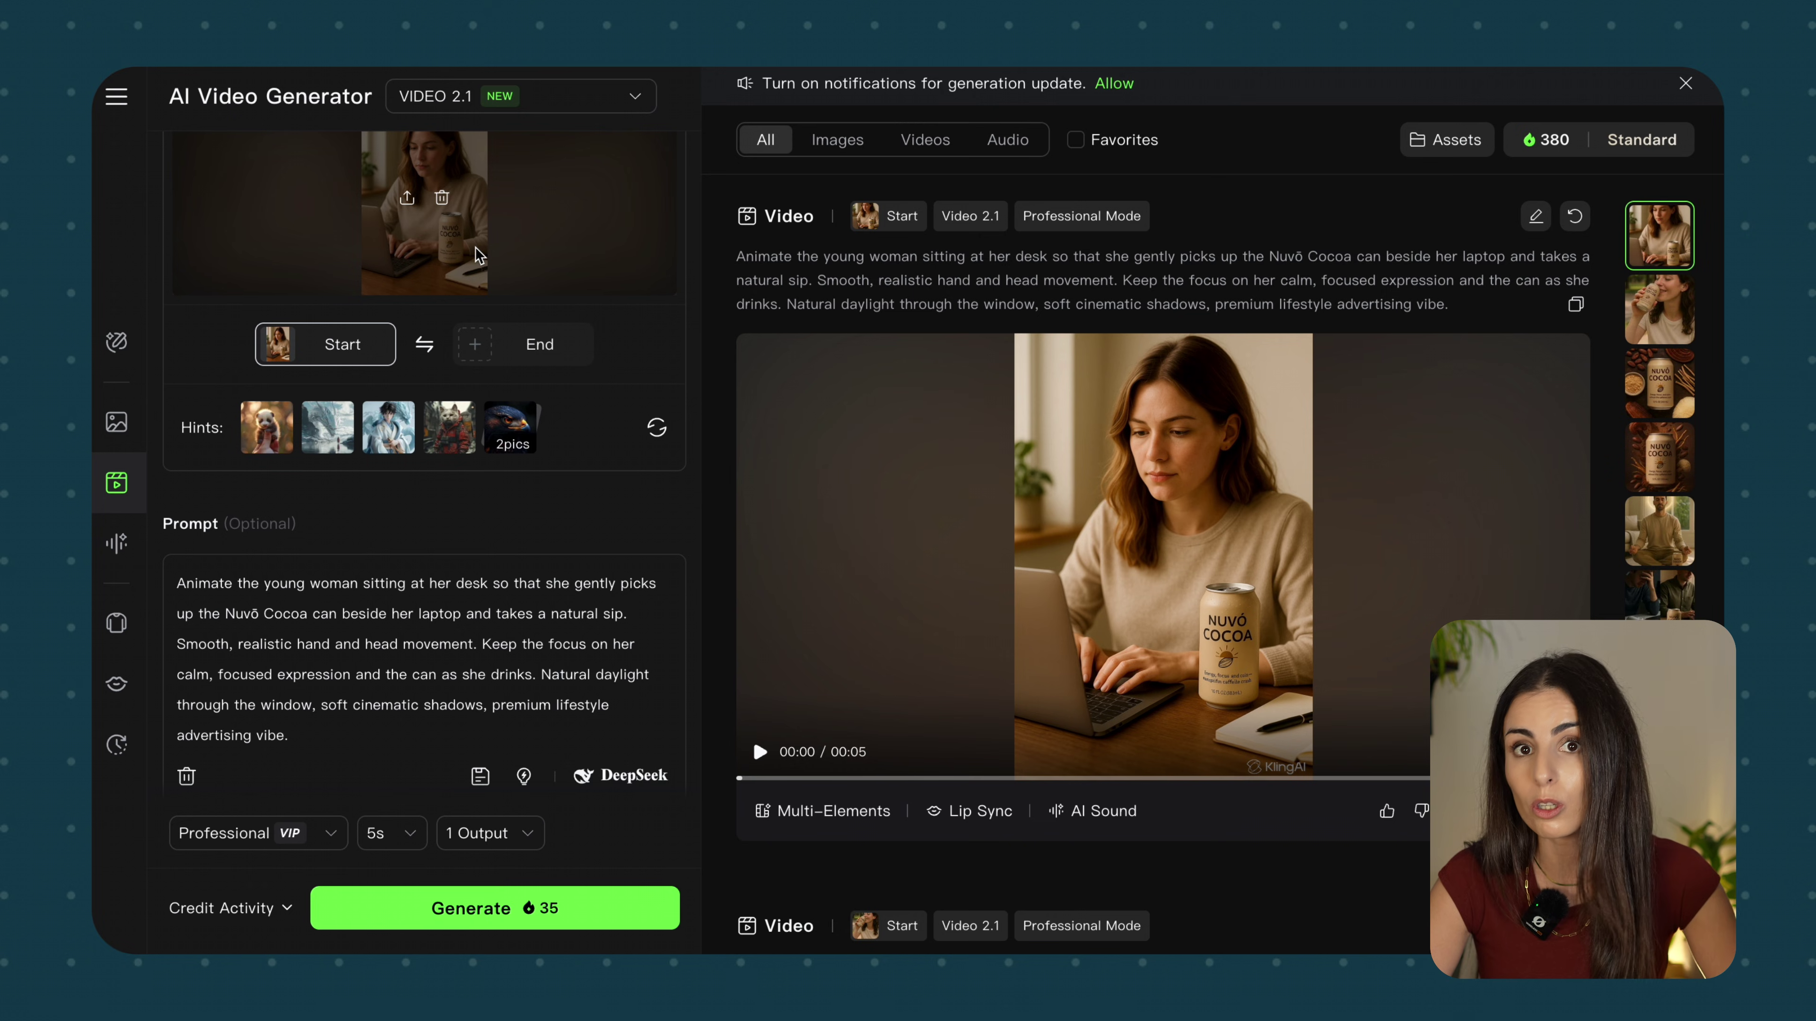
{"action": "left_click", "coordinate": [760, 752]}
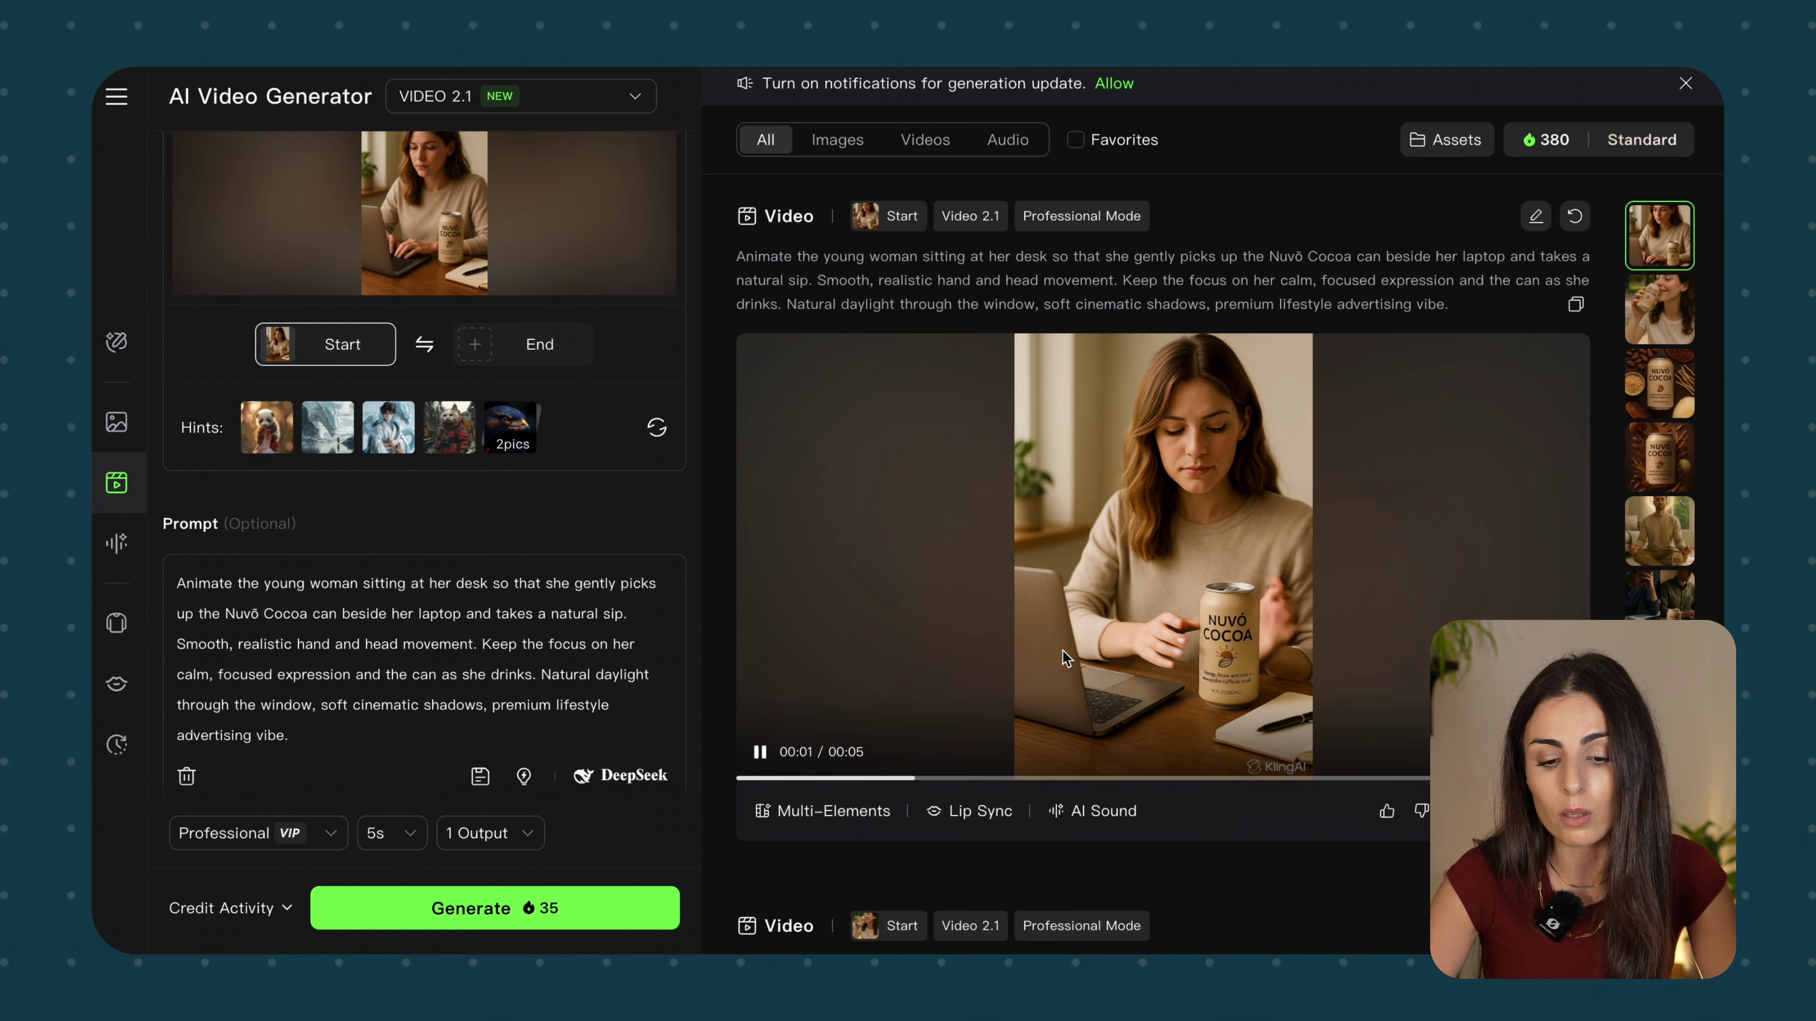
{"action": "left_click", "coordinate": [762, 753]}
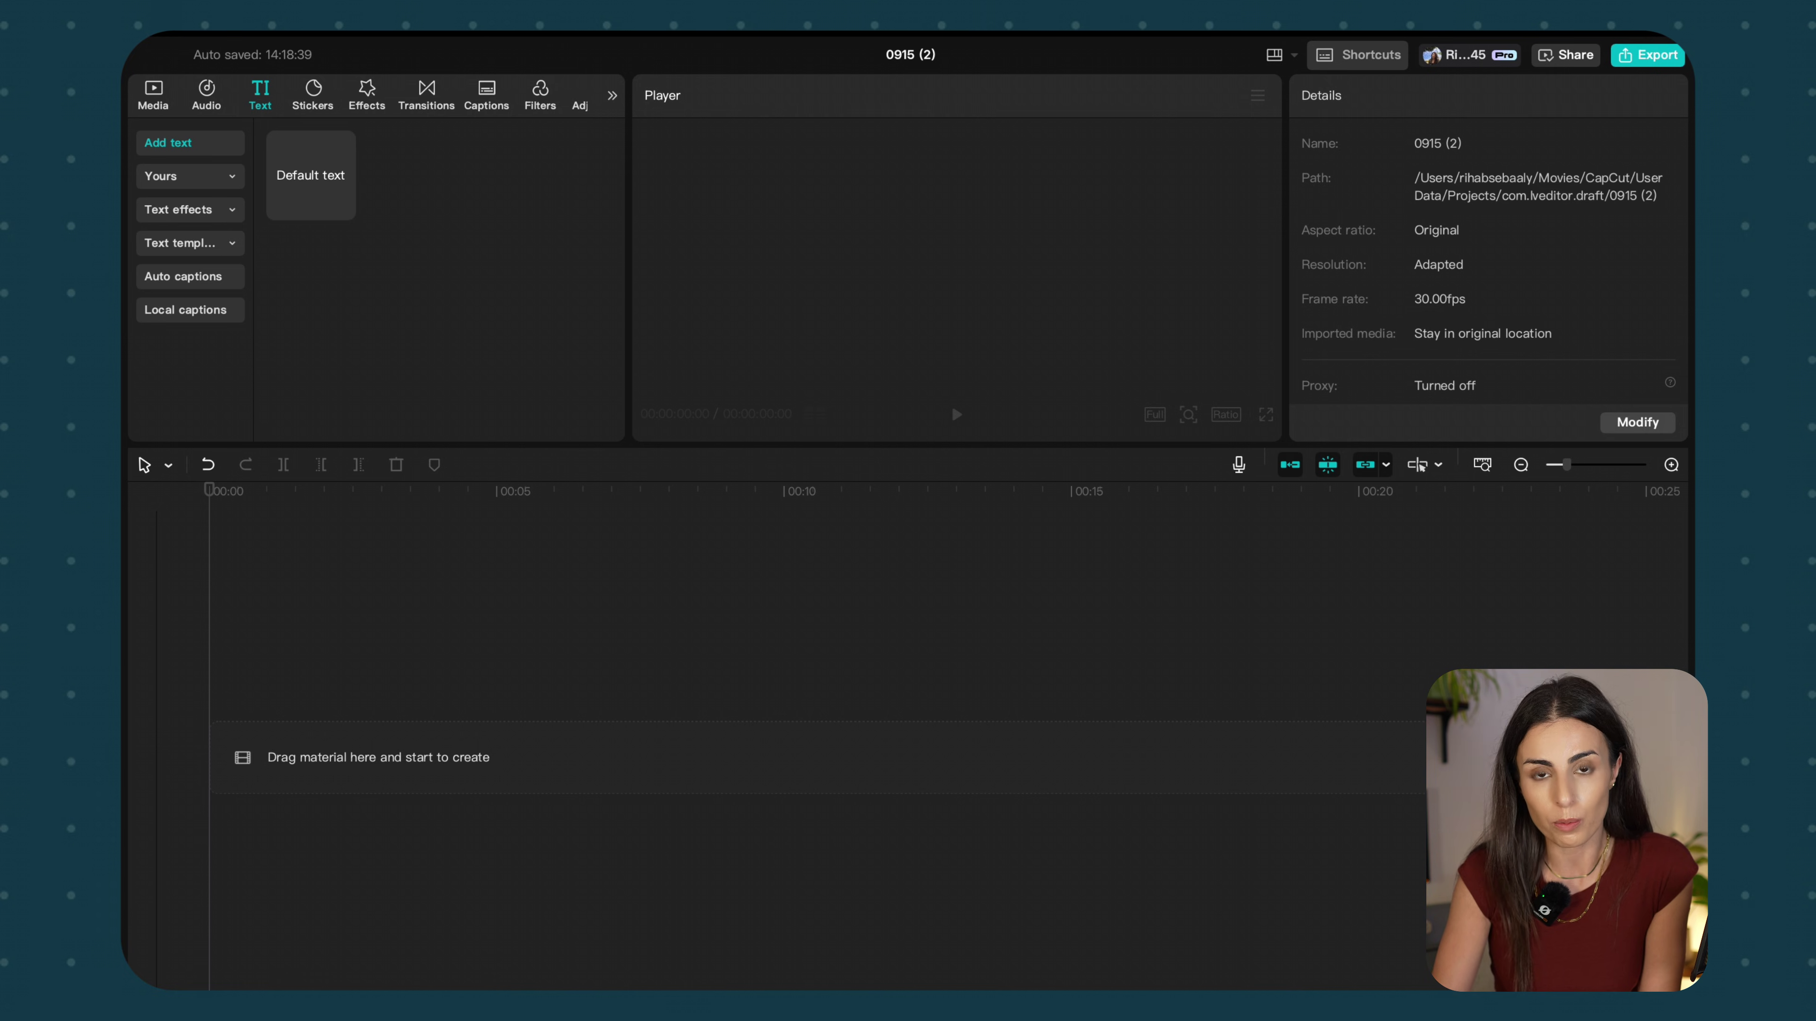
Switch to CapCut, add a default text to the timeline and replace its content with the copied Nuvō Cocoa ad script
{"action": "left_click", "coordinate": [138, 106]}
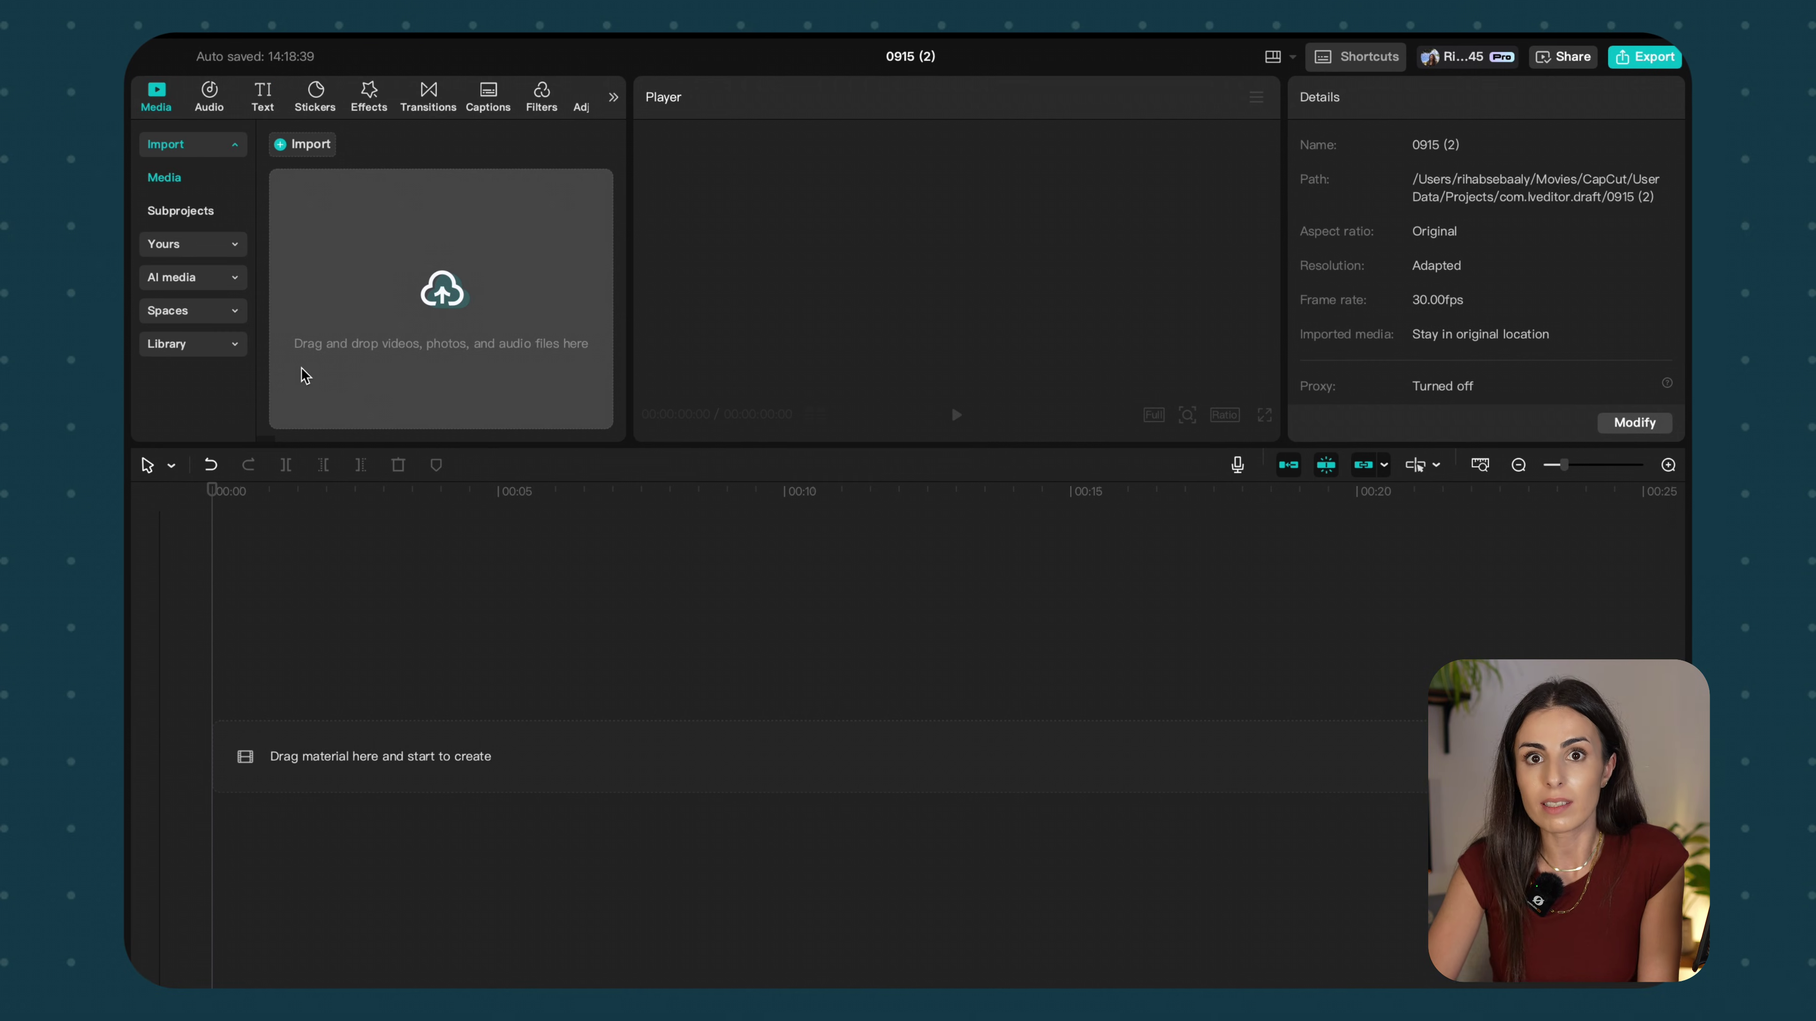
{"action": "left_click", "coordinate": [262, 98]}
{"action": "left_click", "coordinate": [345, 208]}
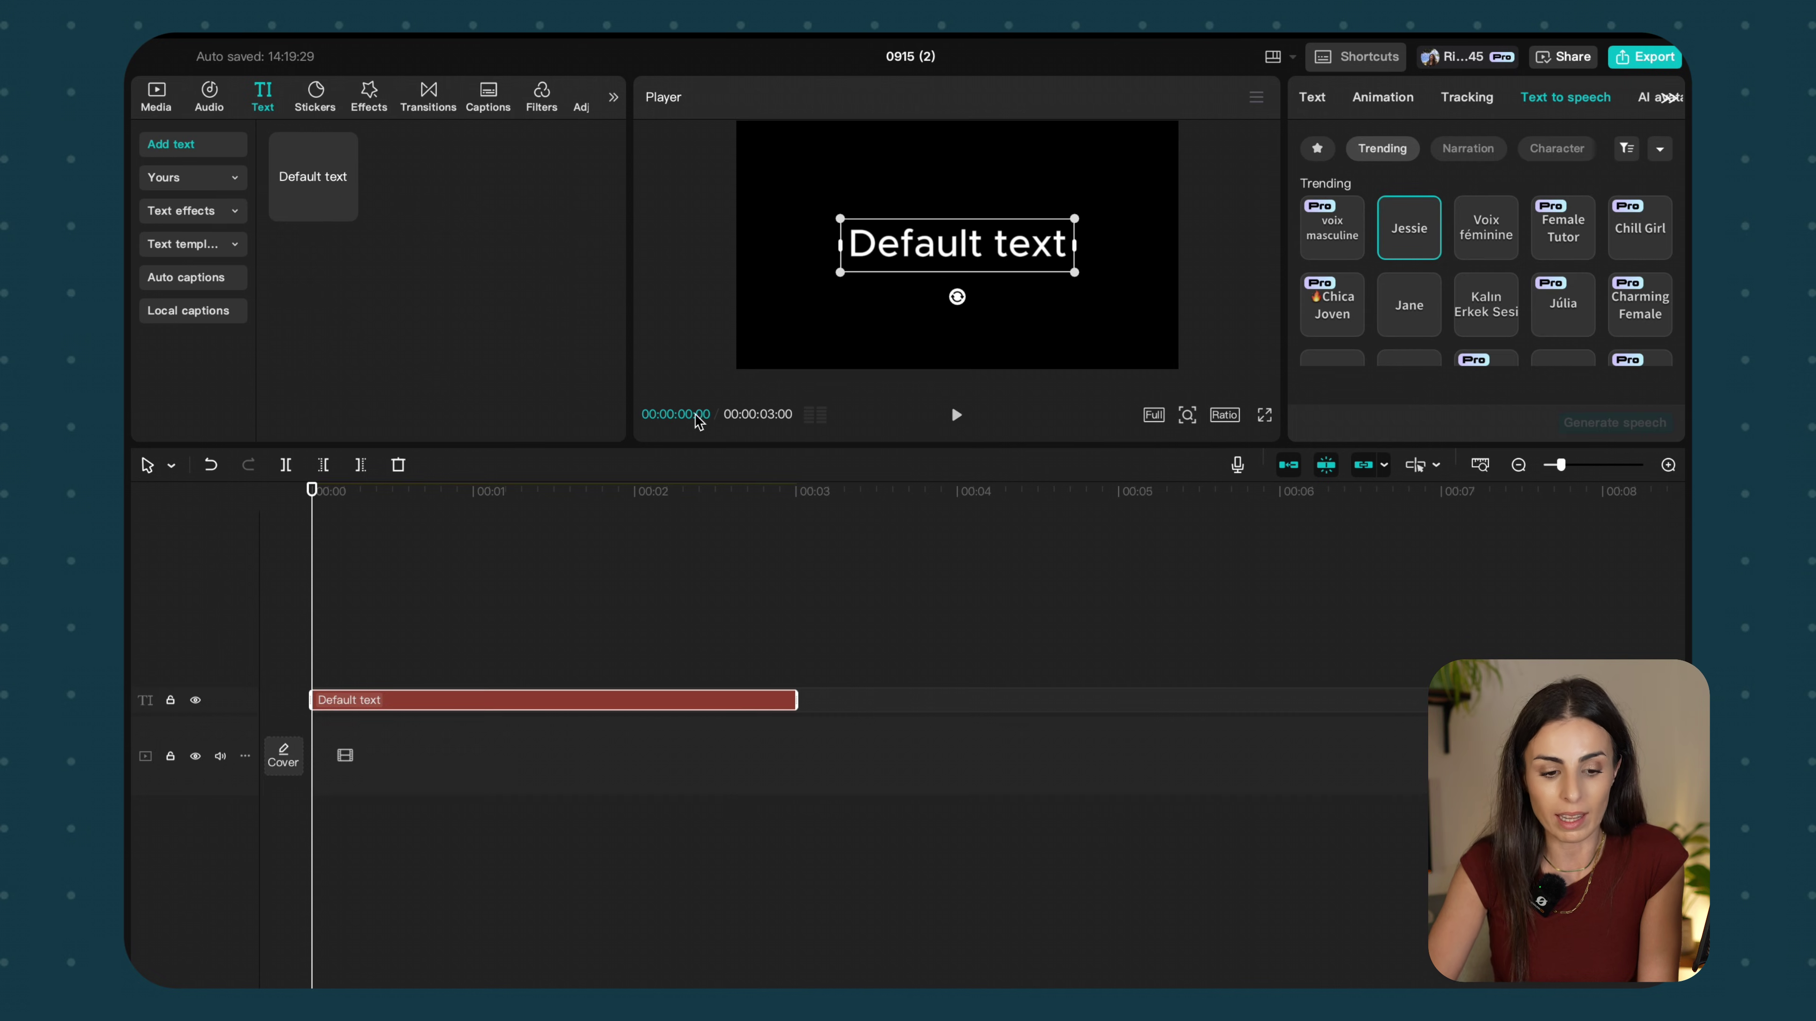
{"action": "double_click", "coordinate": [914, 241]}
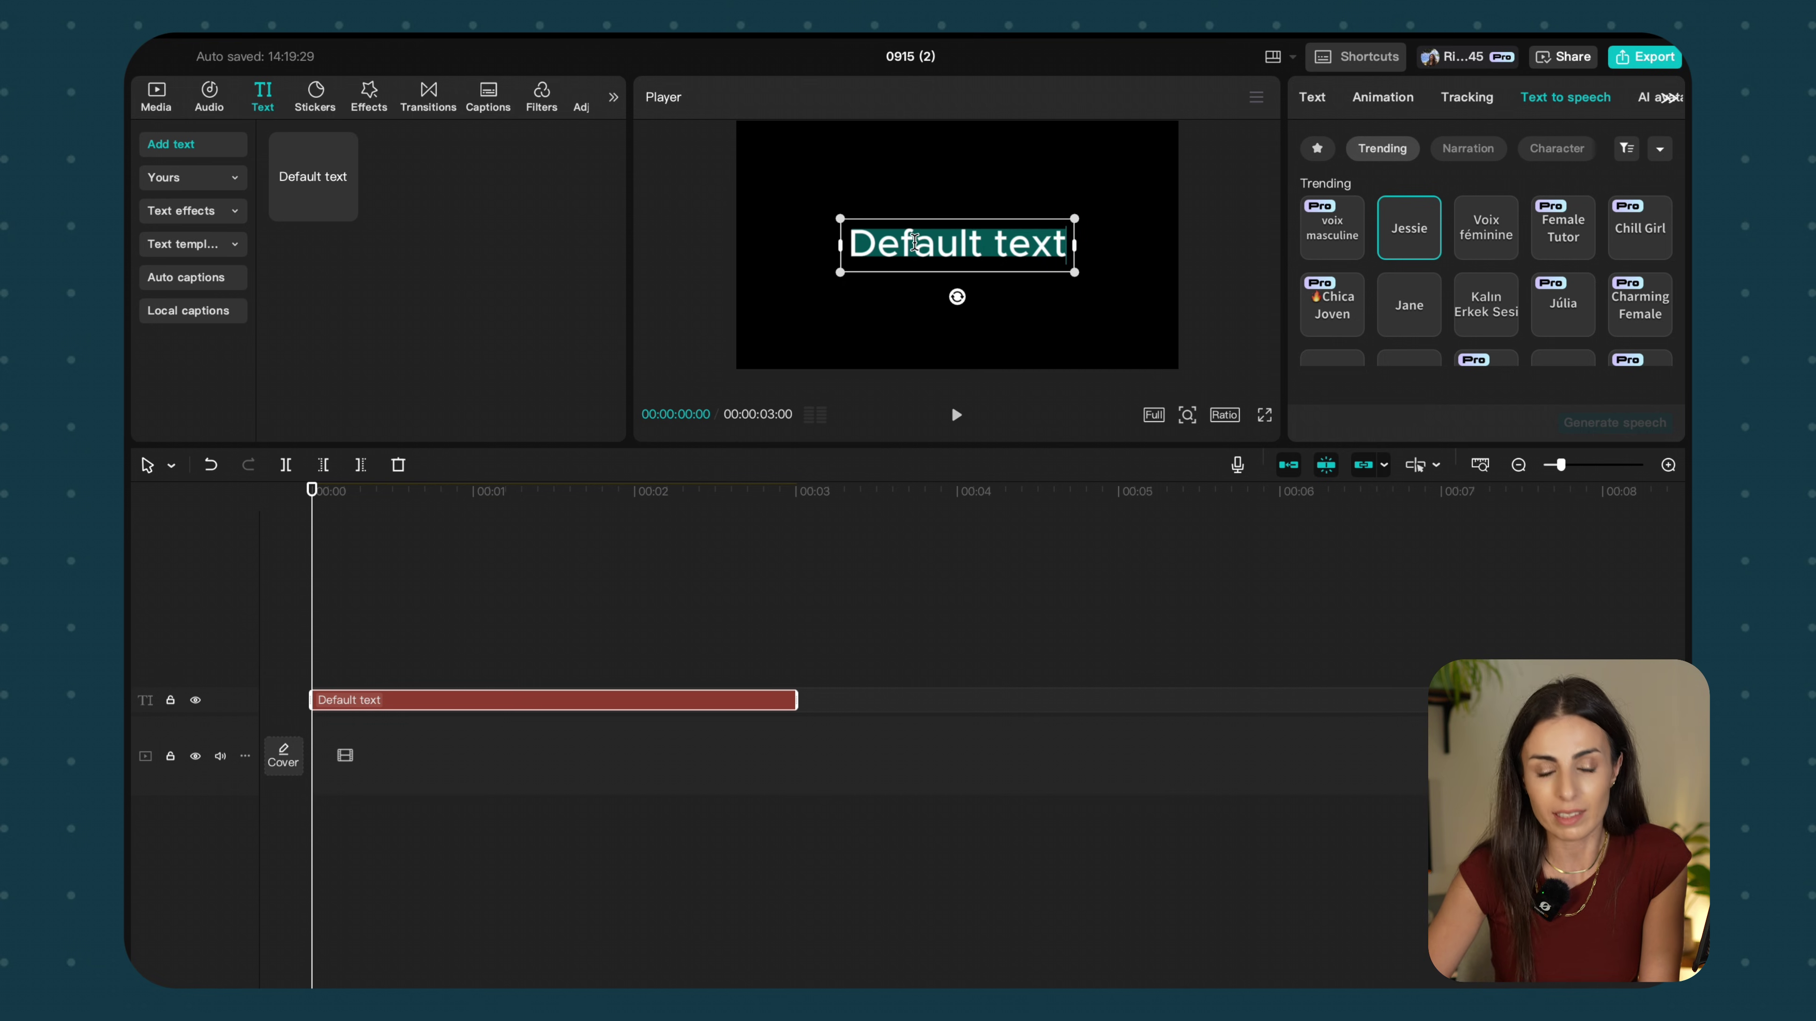
{"action": "key", "text": "super+v"}
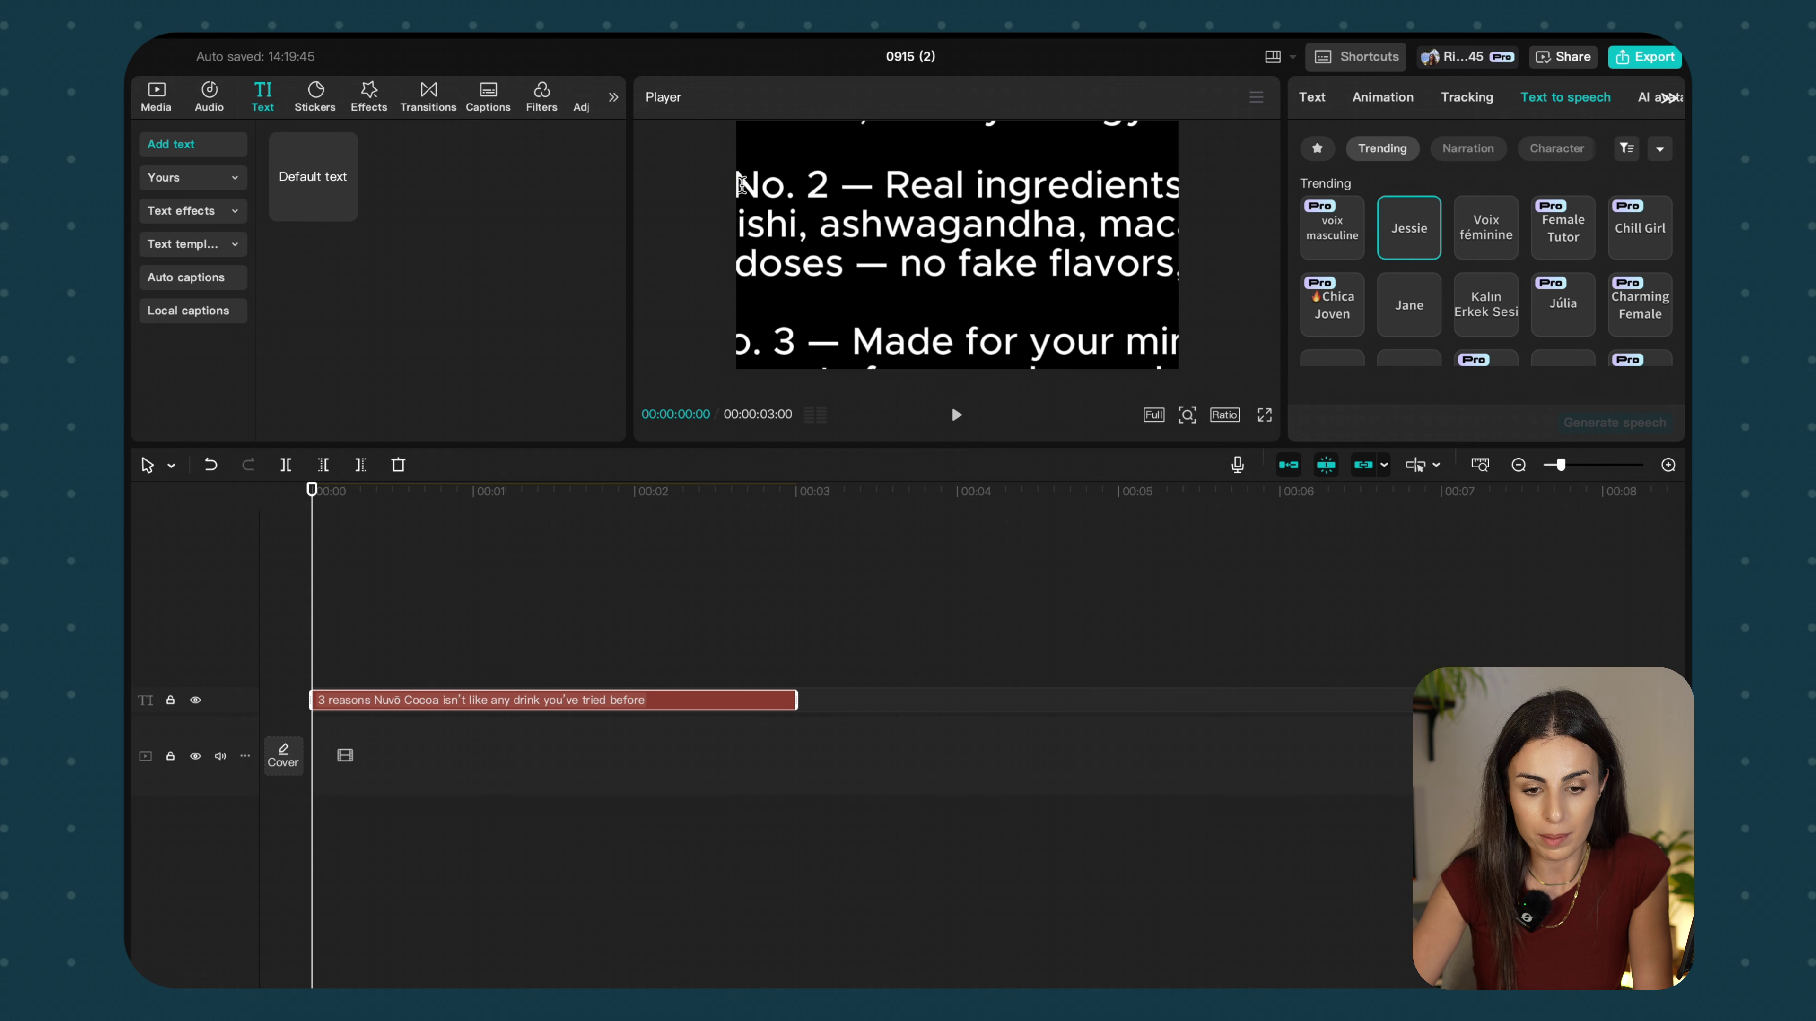
Delete the rest of the script from the text, keeping only the opening line and the No. 1 caffeine crash section
{"action": "key", "text": "super+a"}
{"action": "key", "text": "Left"}
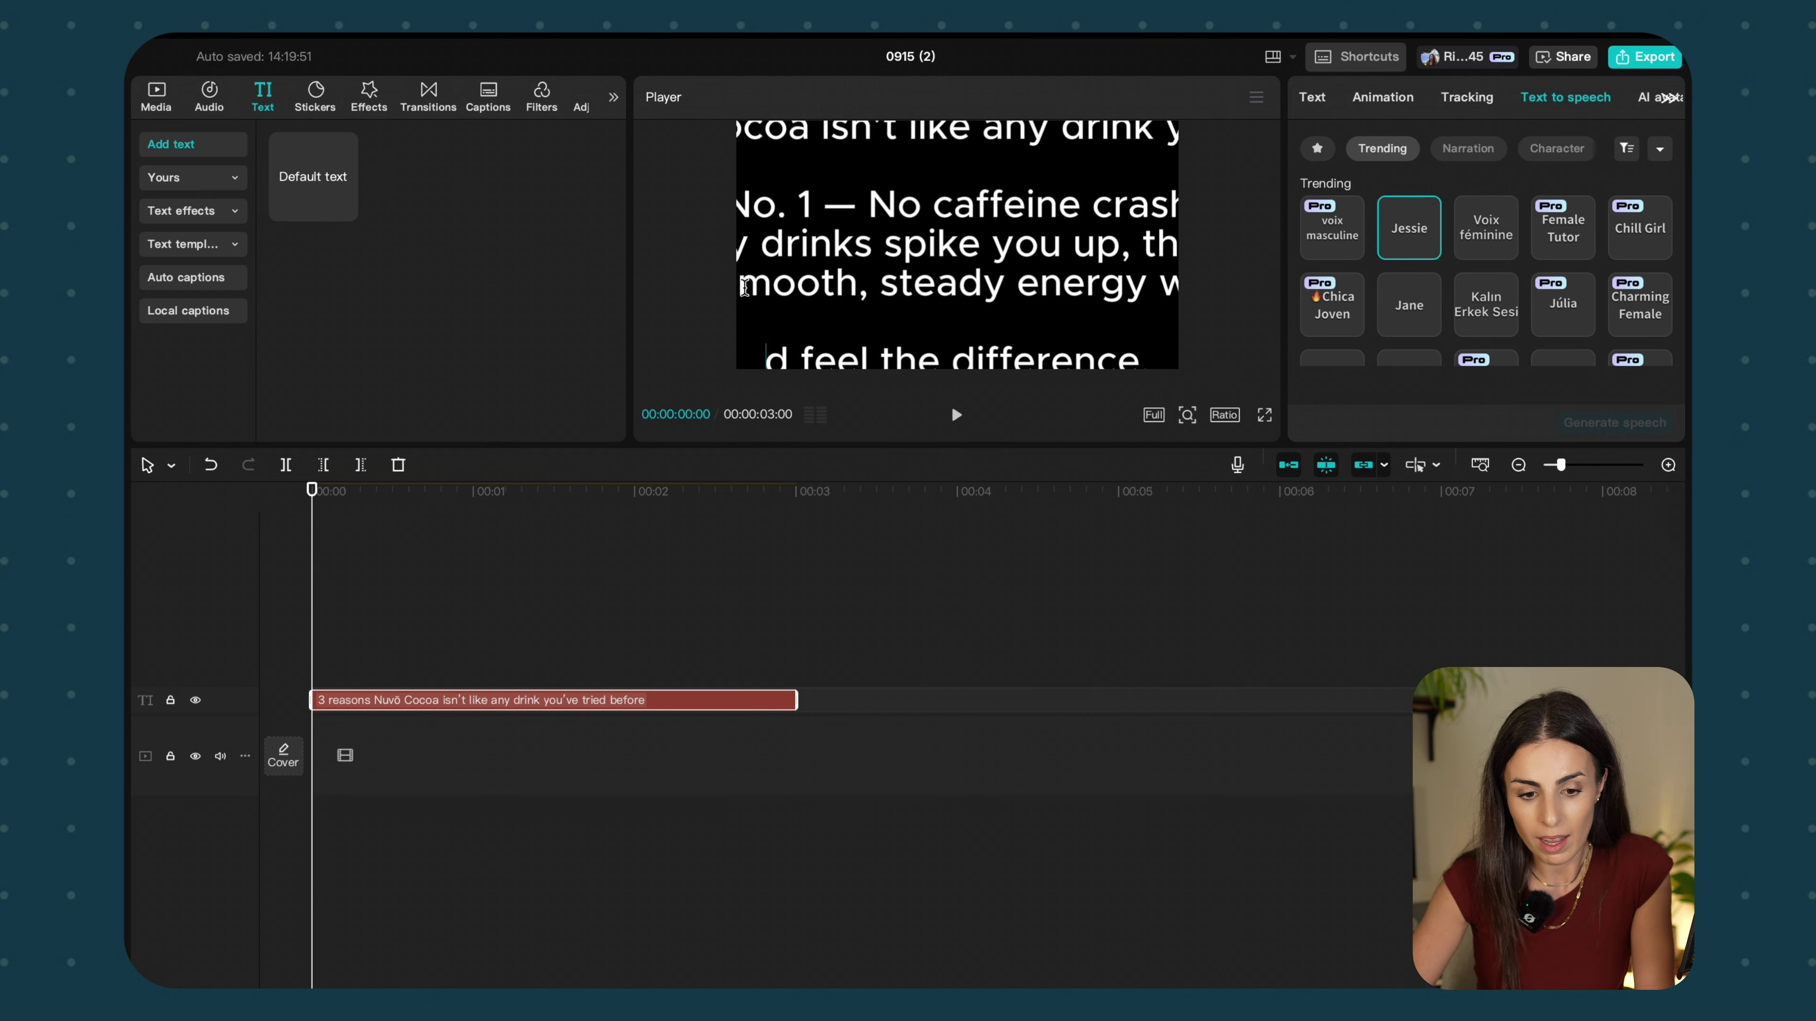
{"action": "left_click_drag", "start_coordinate": [773, 319], "coordinate": [1151, 361]}
{"action": "key", "text": "BackSpace"}
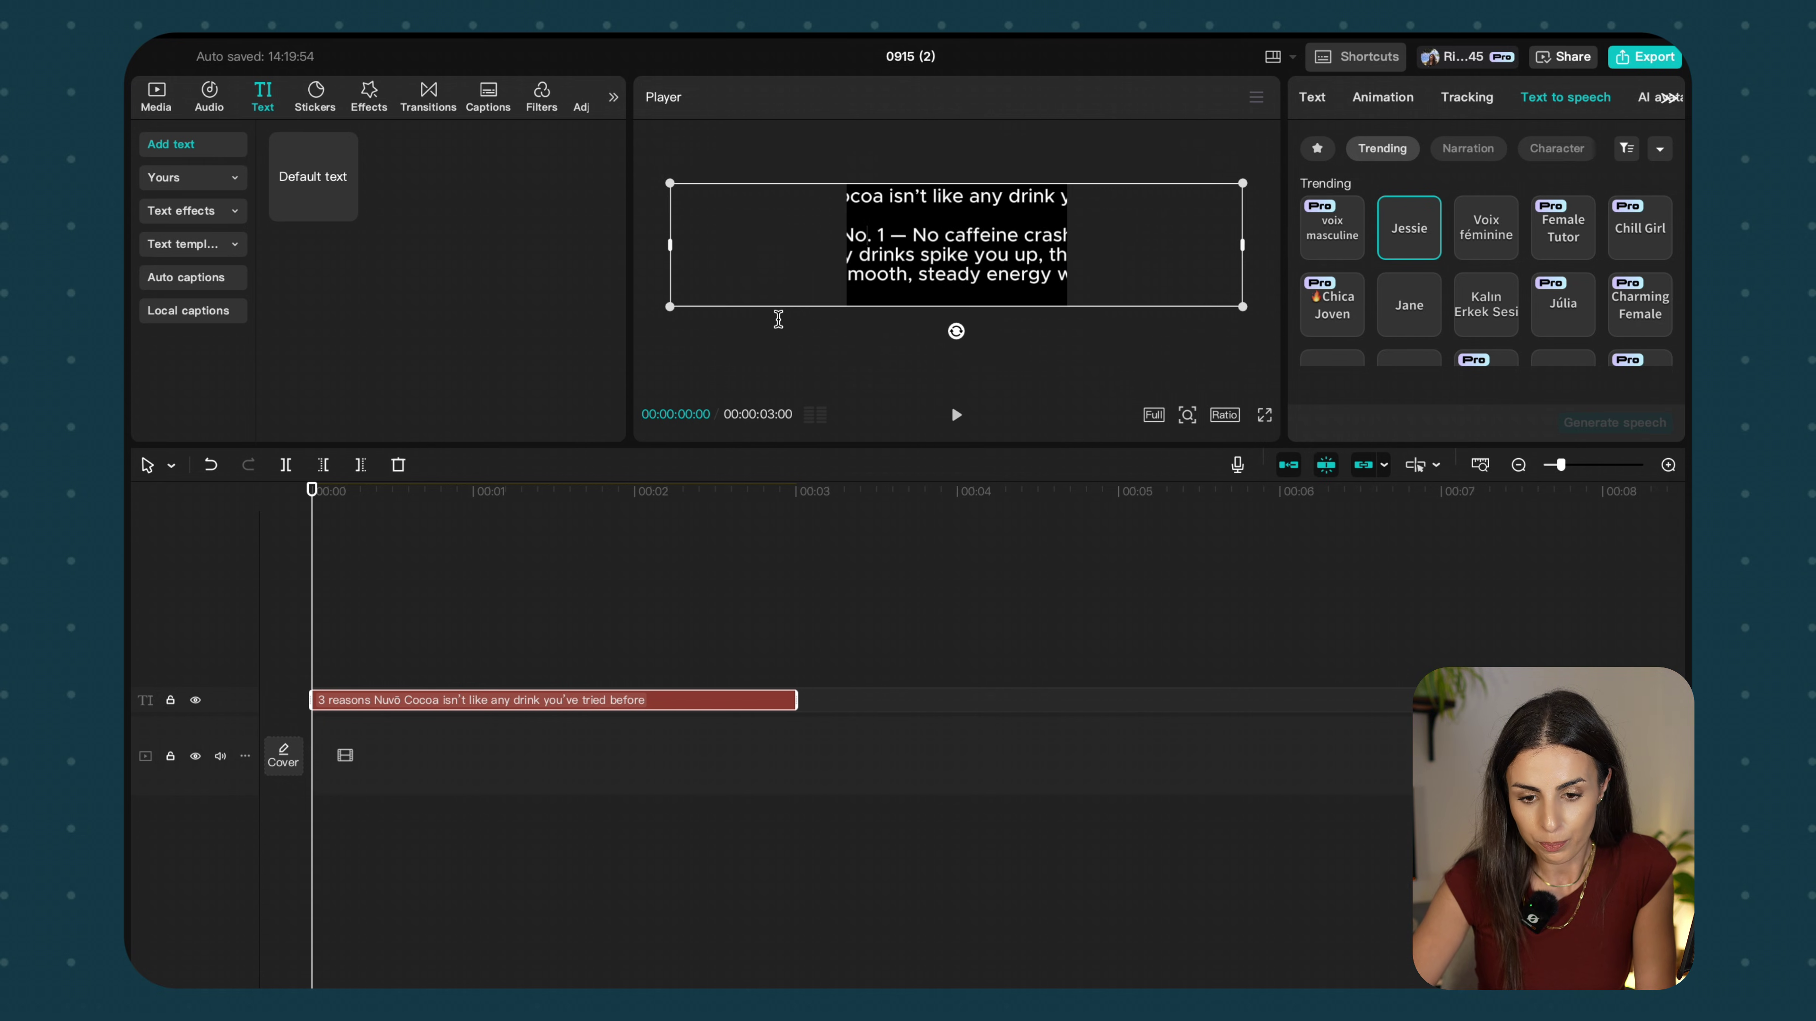
Scale the text down so every line fits within the video frame, and check it in full screen
{"action": "left_click_drag", "start_coordinate": [1243, 306], "coordinate": [1099, 276]}
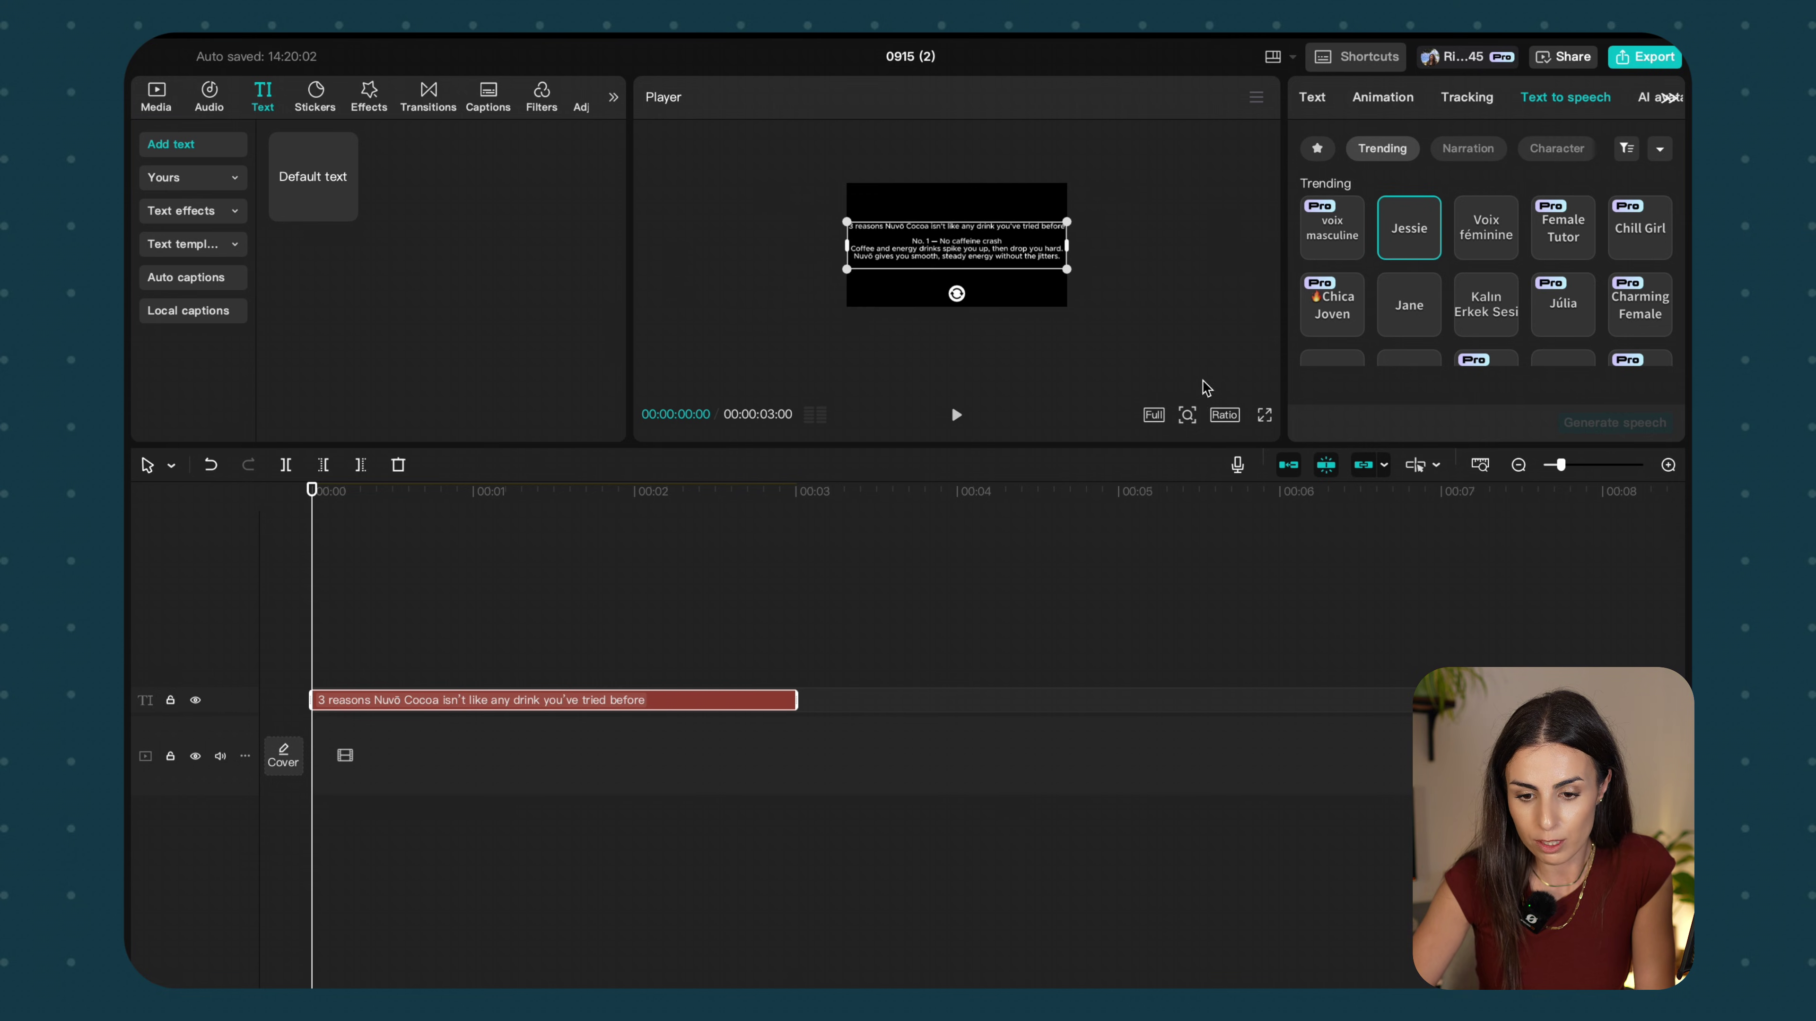
{"action": "left_click", "coordinate": [1264, 416]}
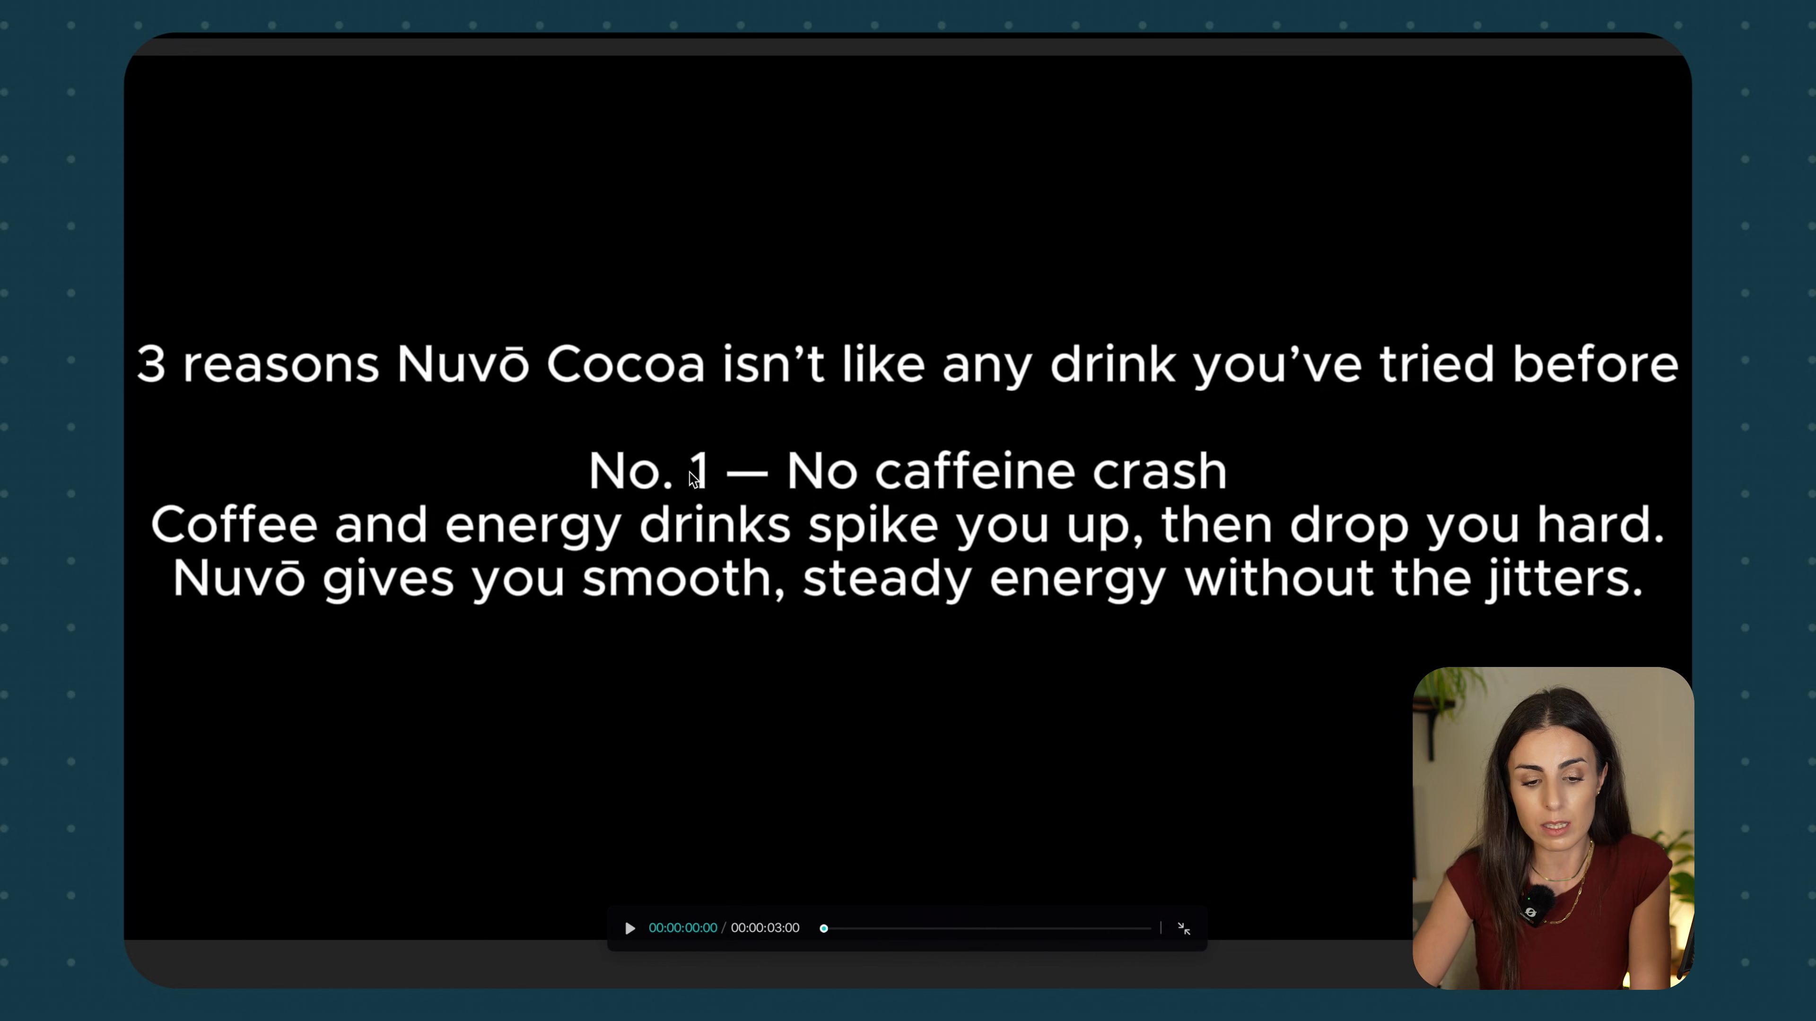
{"action": "key", "text": "Escape"}
Replace "No. 1 —" in the text with "Number 1:" and put "No caffeine crash" on its own line
{"action": "double_click", "coordinate": [936, 245]}
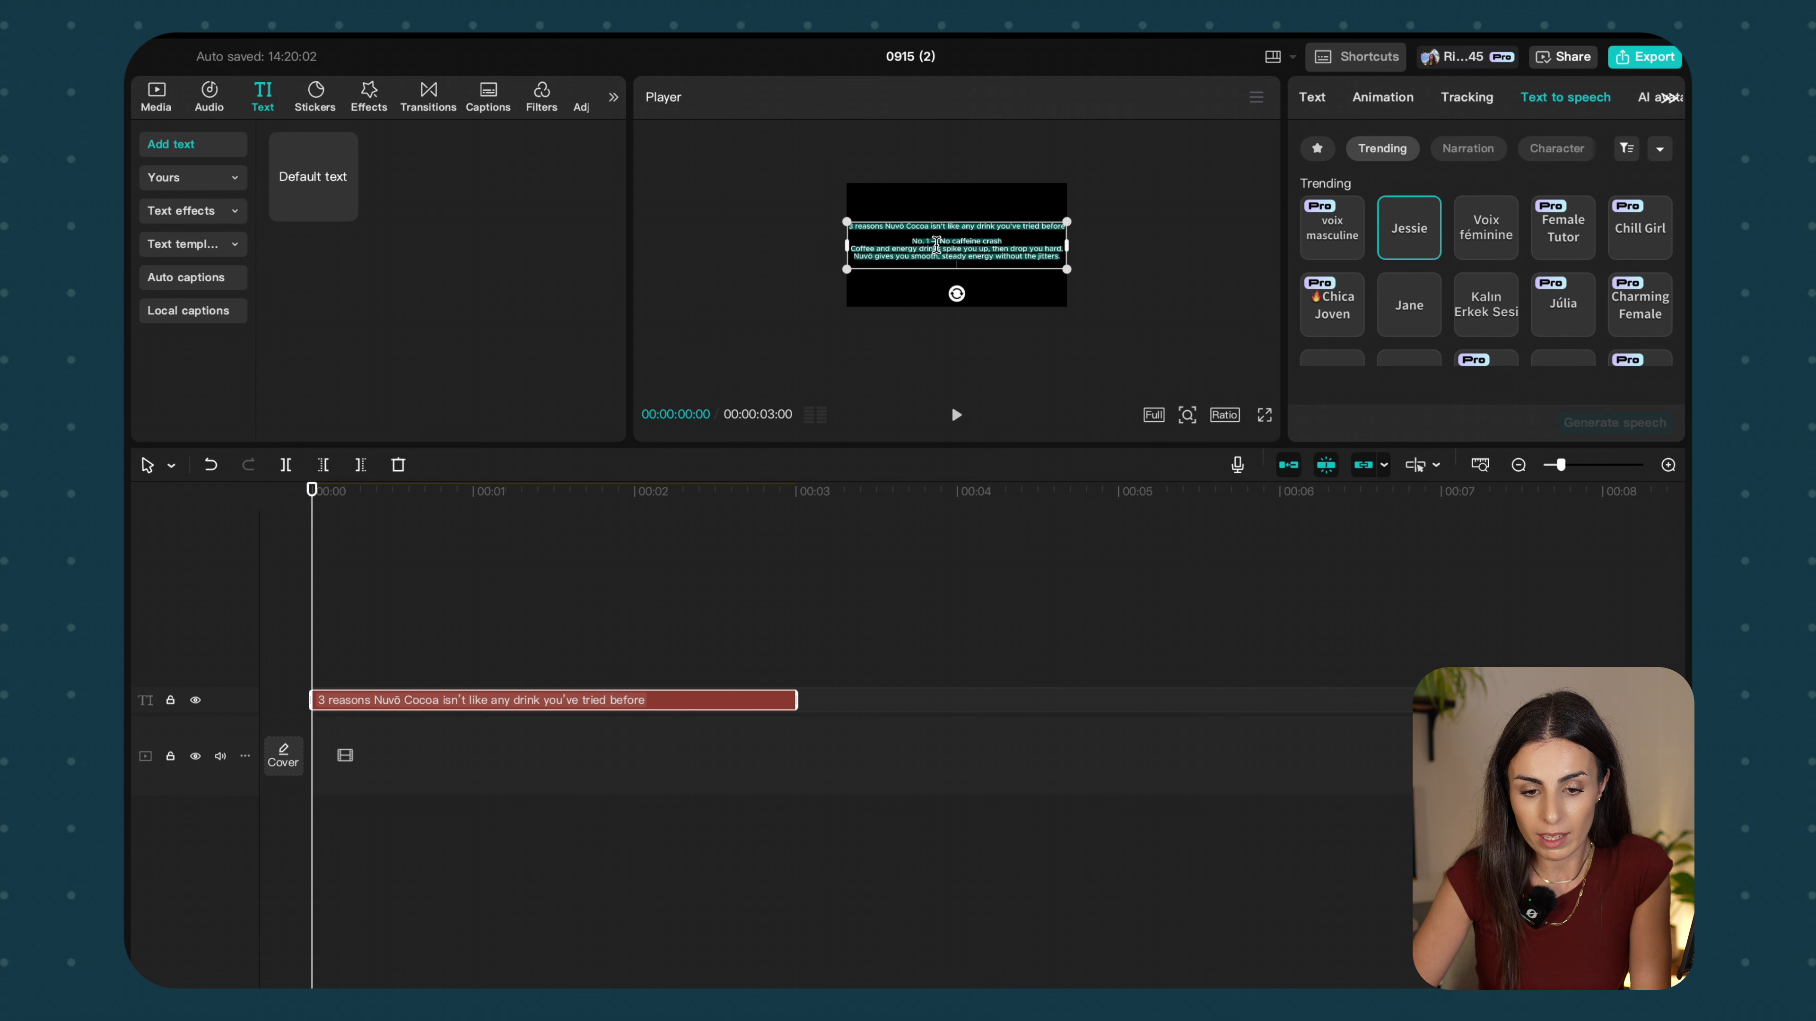
{"action": "left_click", "coordinate": [936, 244]}
{"action": "key", "text": "BackSpace"}
{"action": "key", "text": "BackSpace"}
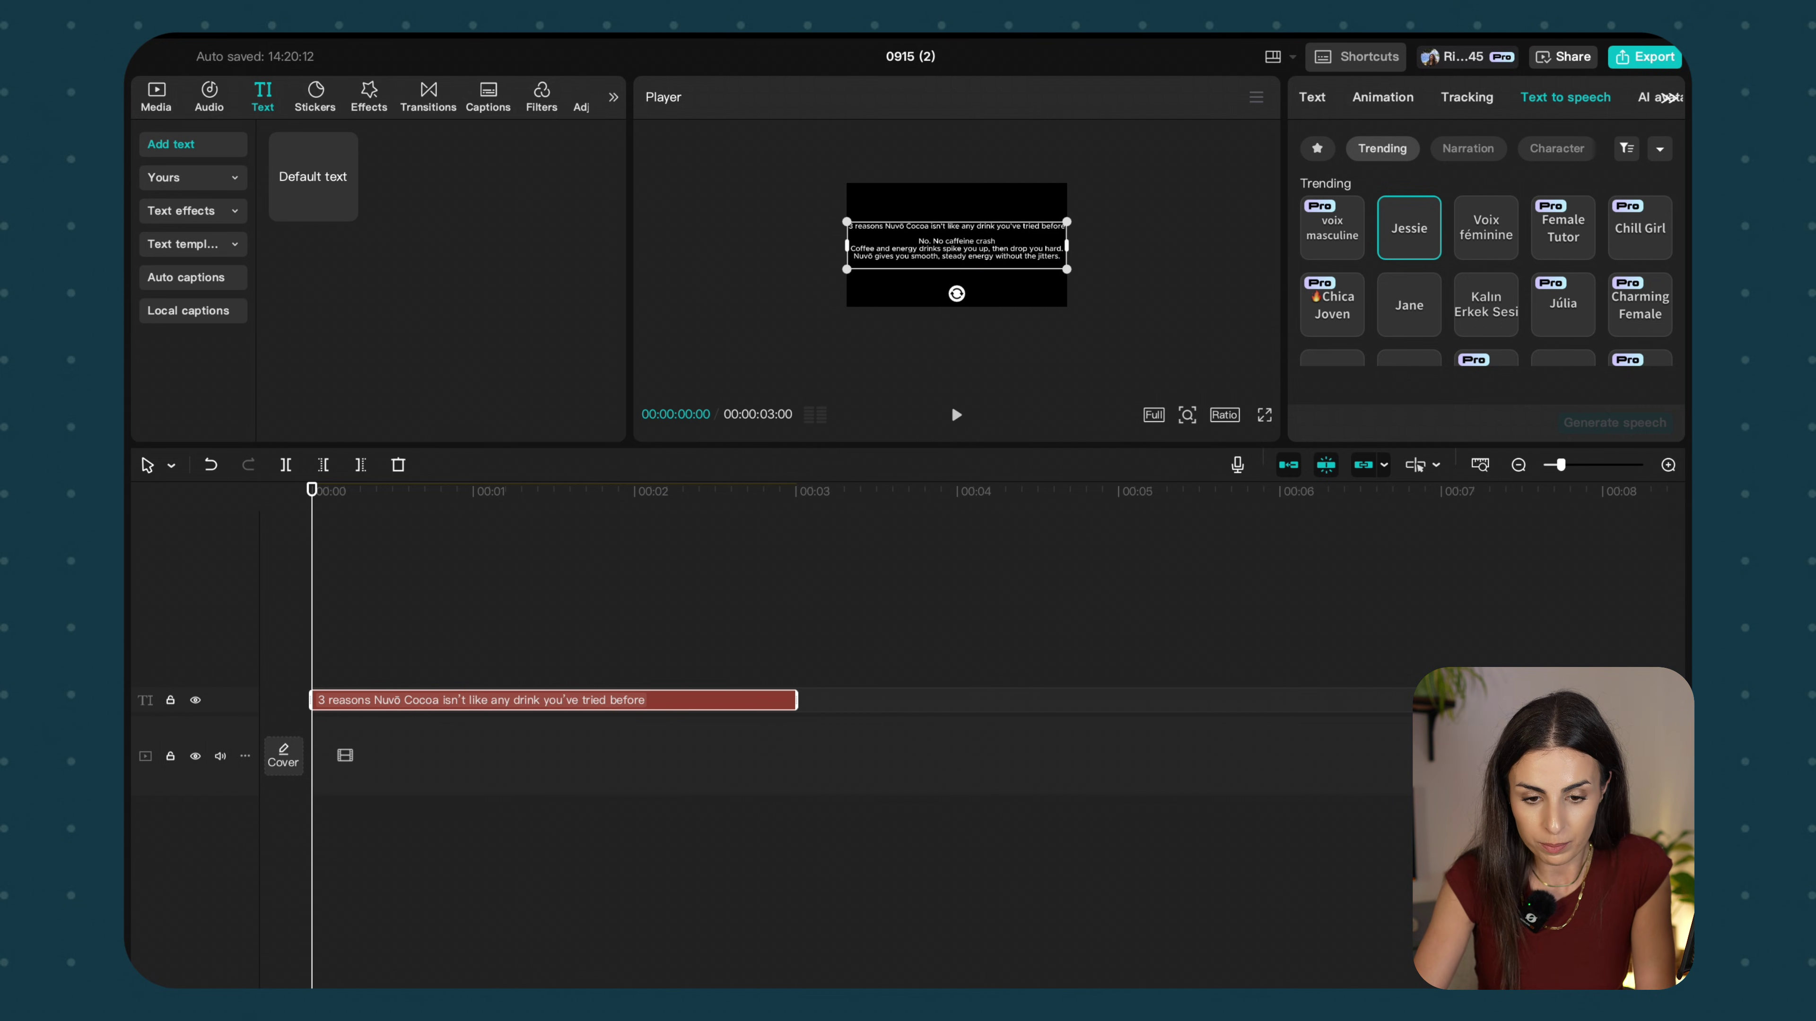
{"action": "key", "text": "BackSpace"}
{"action": "type", "text": "mber 1:"}
{"action": "key", "text": "Return"}
{"action": "left_click", "coordinate": [1159, 261]}
{"action": "left_click", "coordinate": [997, 251]}
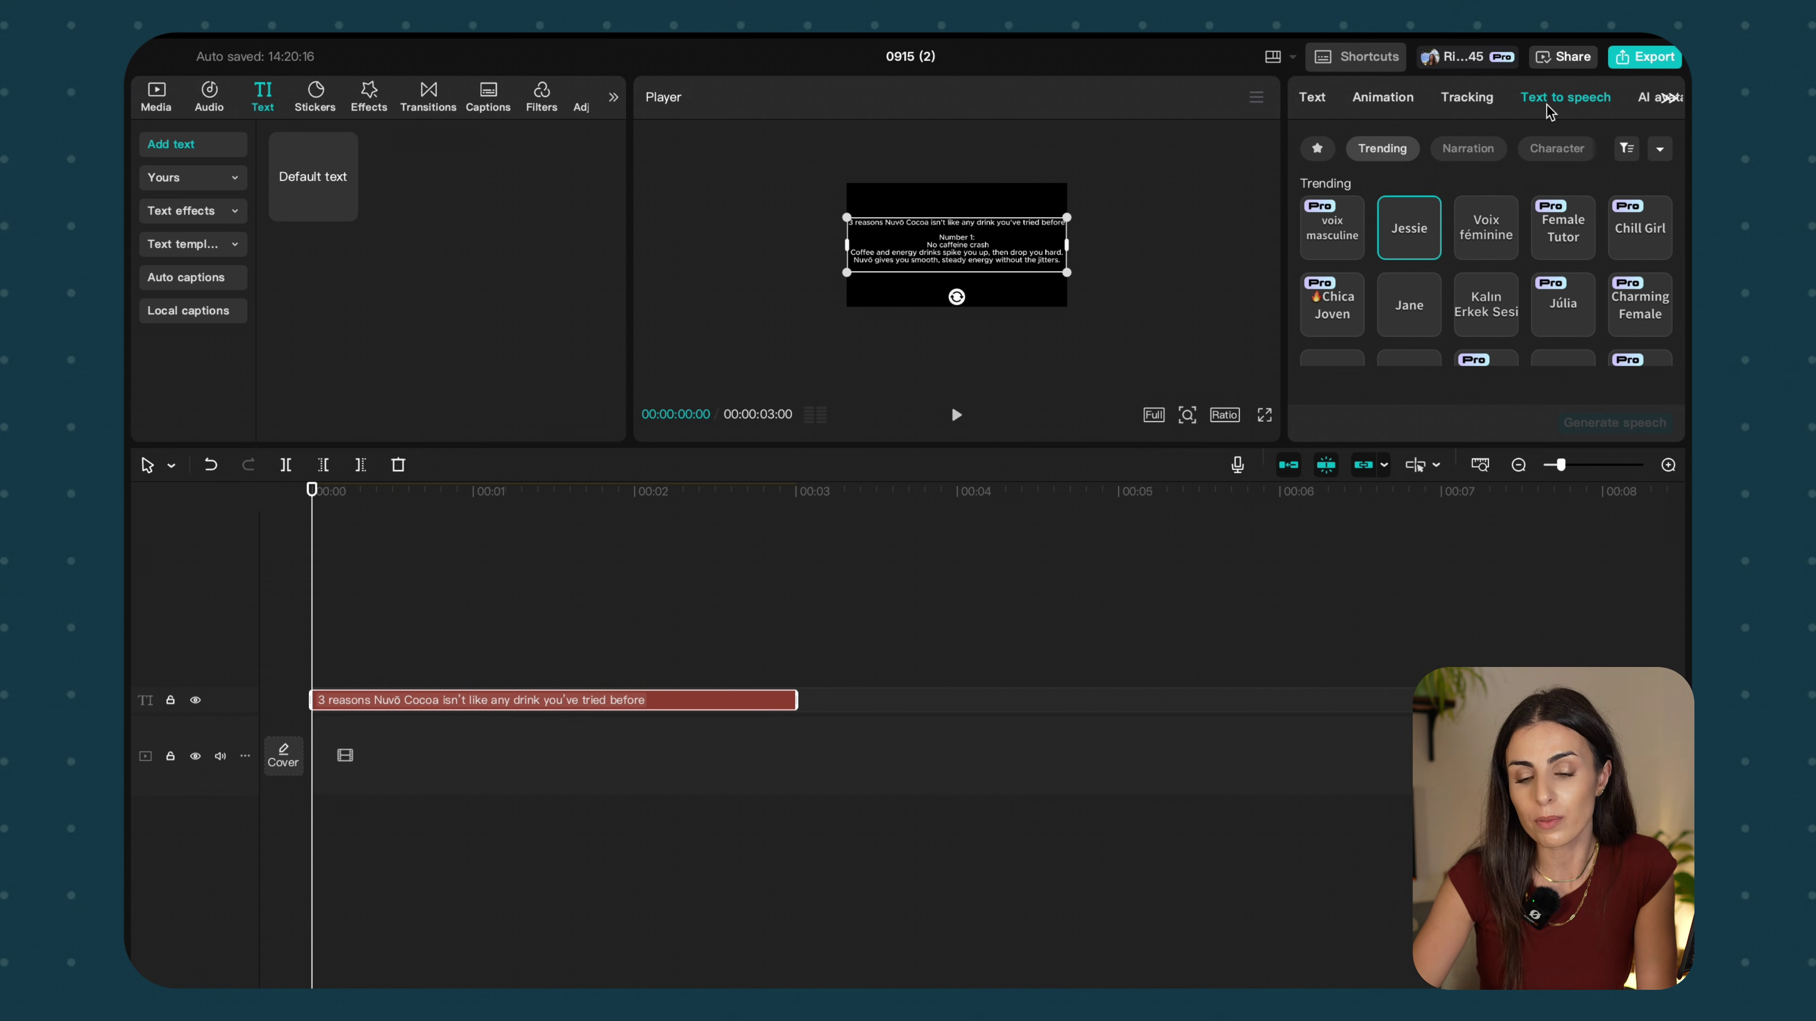
Generate a text-to-speech voiceover from the script text with the Jessie voice
{"action": "left_click", "coordinate": [1432, 236]}
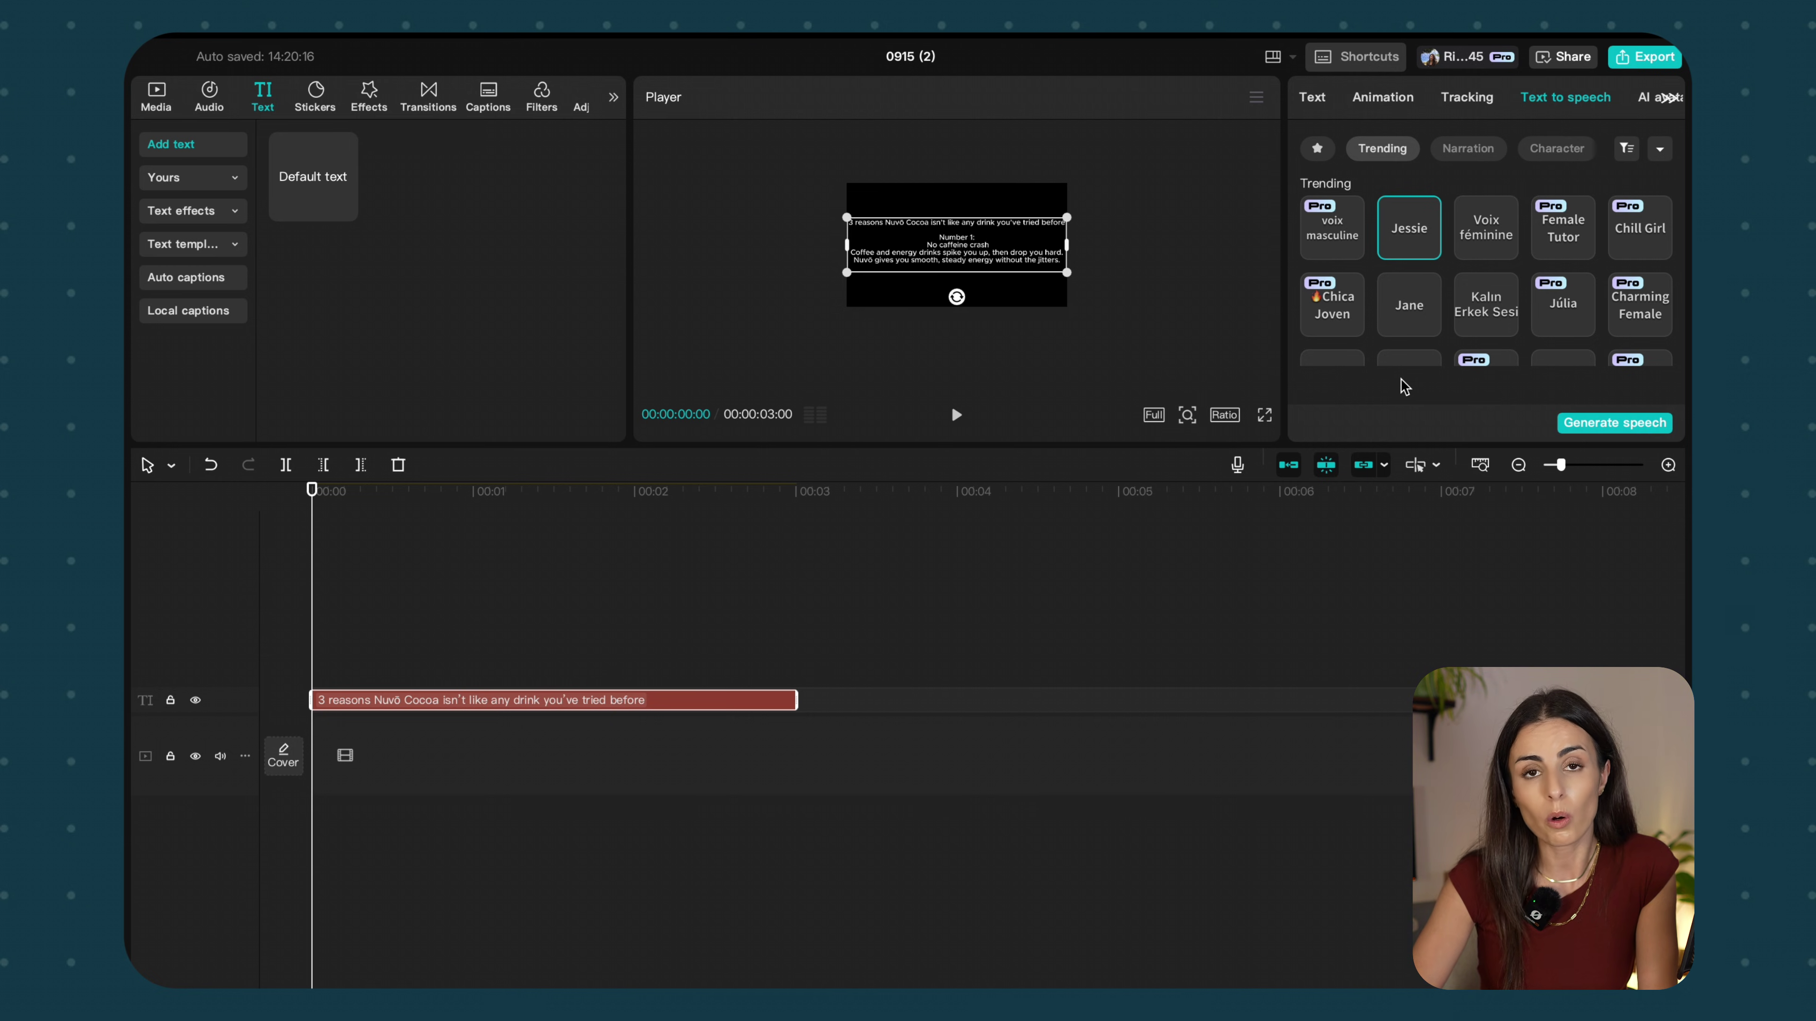
{"action": "left_click", "coordinate": [1618, 423]}
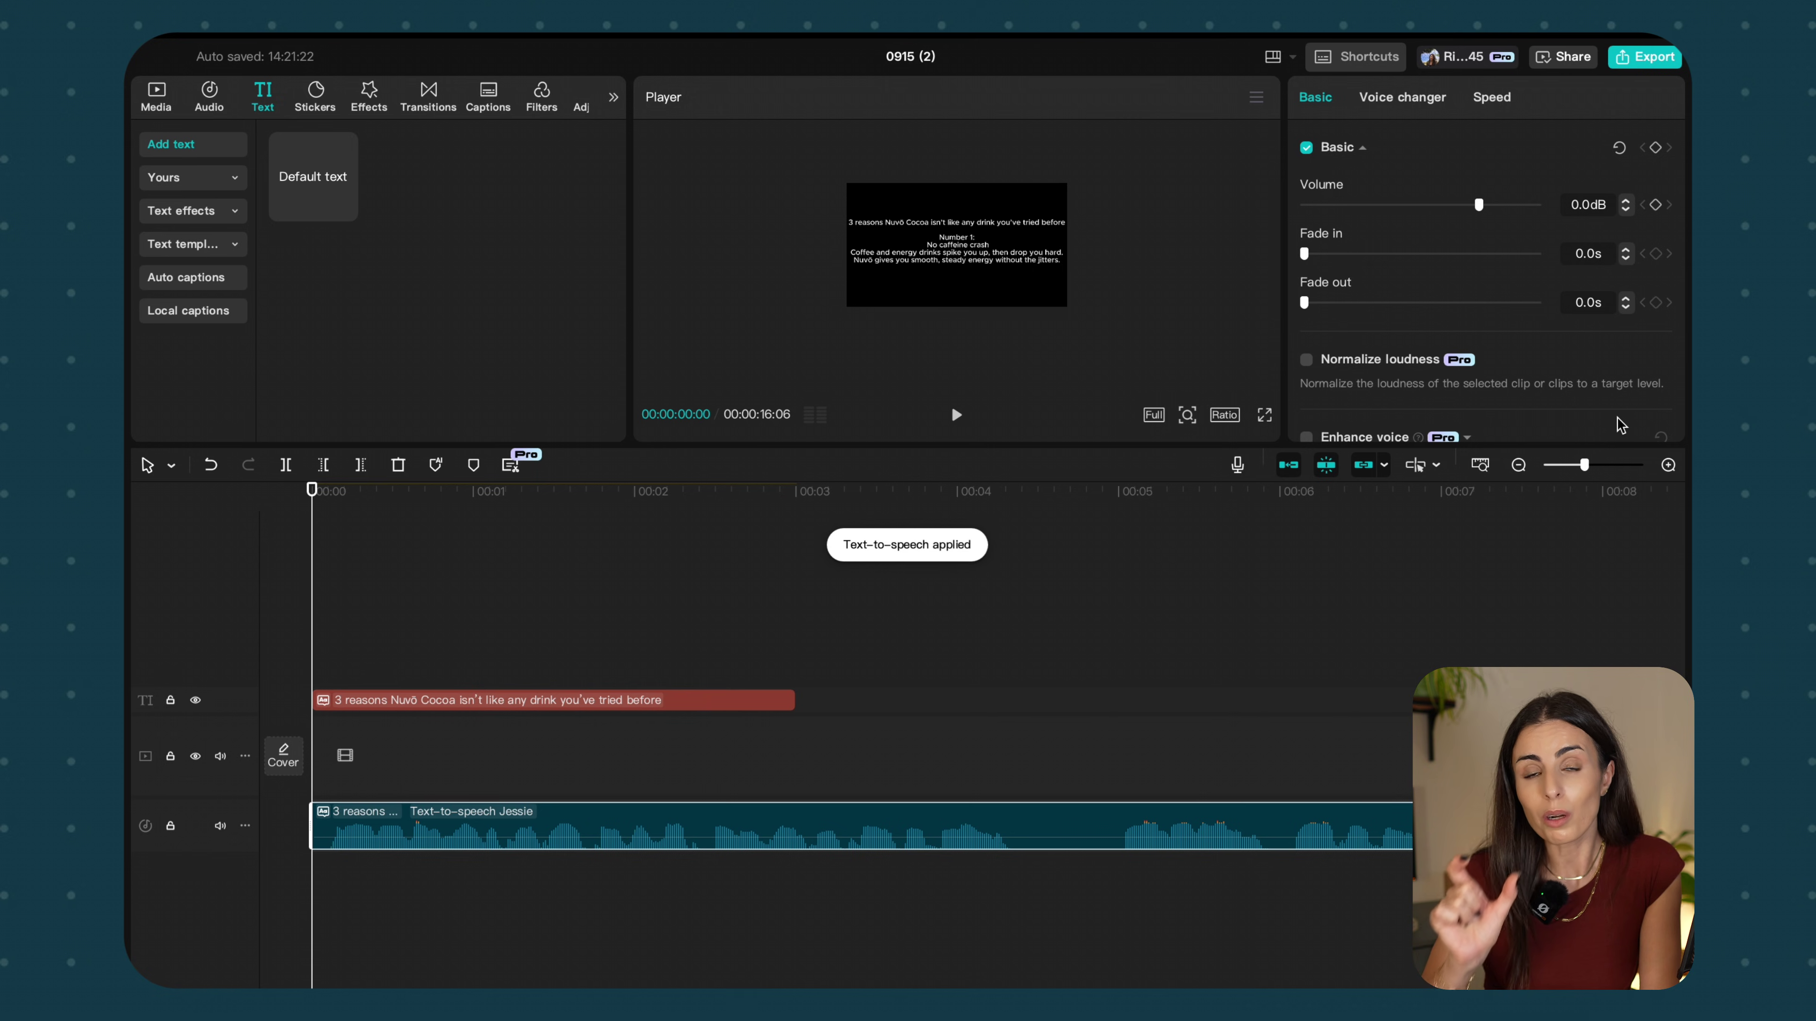
{"action": "scroll", "coordinate": [1147, 667], "scroll_direction": "down", "scroll_amount": 2}
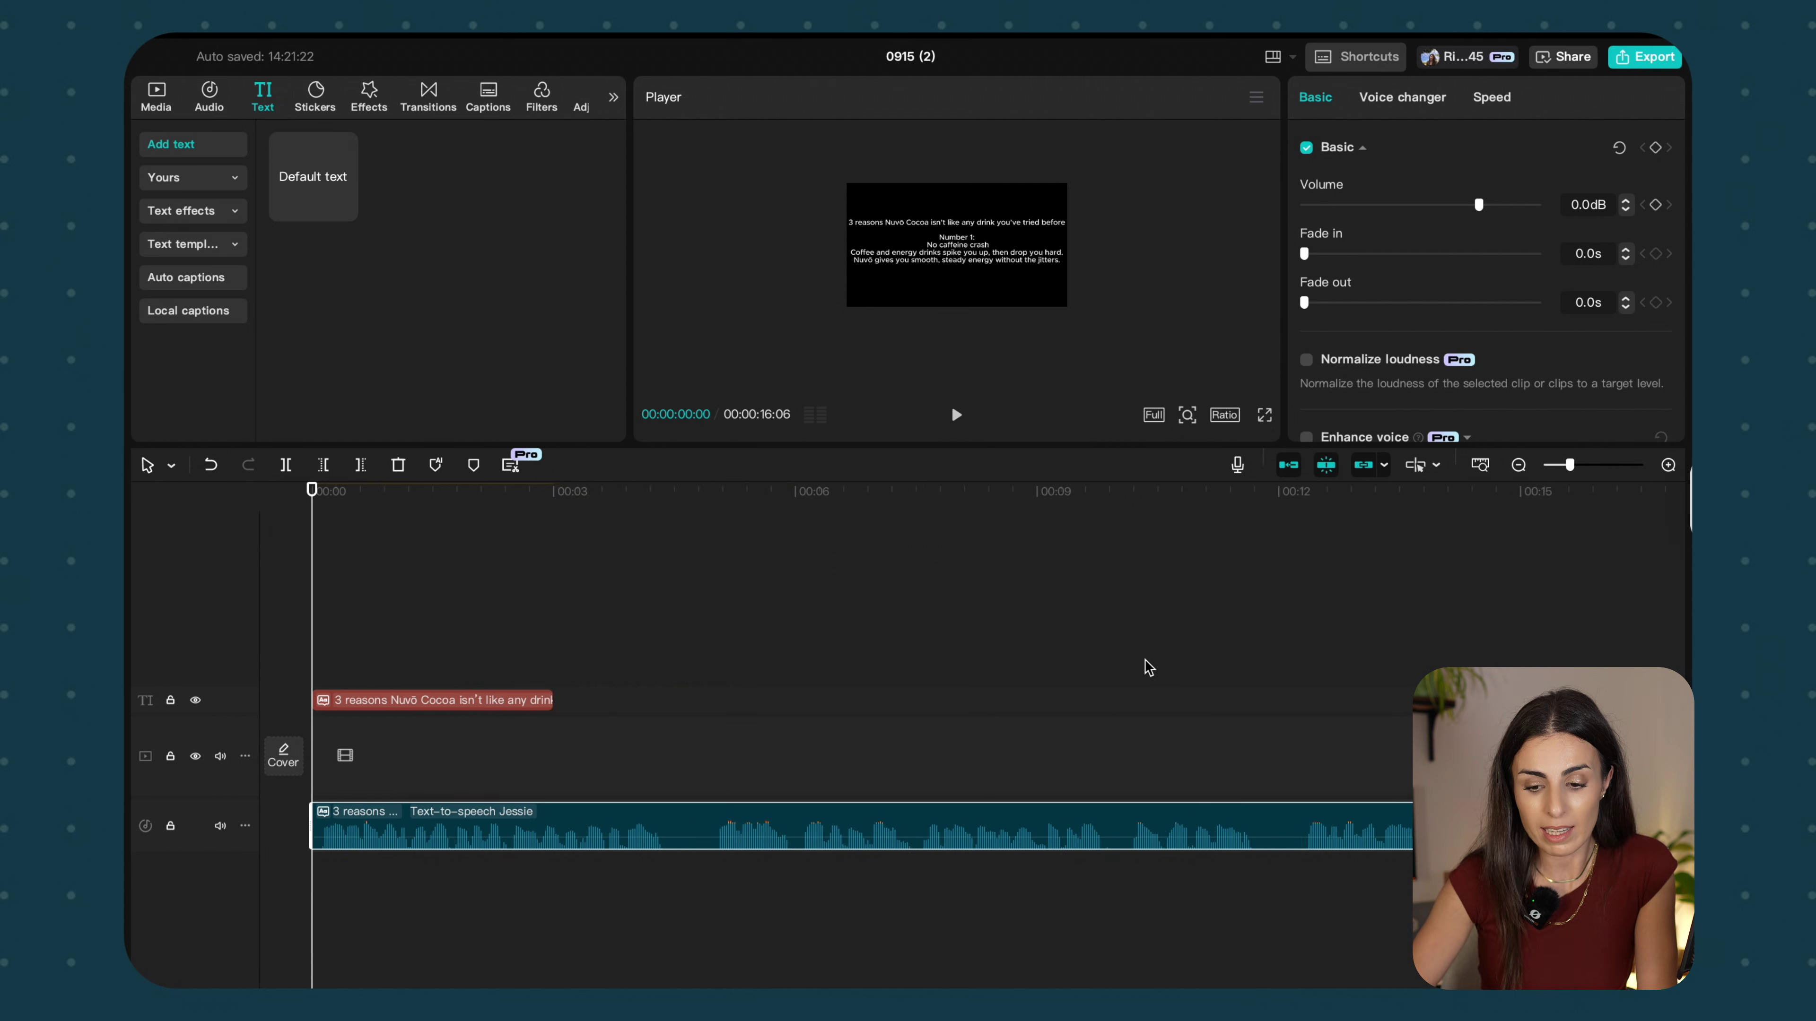
{"action": "scroll", "coordinate": [1147, 667], "scroll_direction": "down", "scroll_amount": 2}
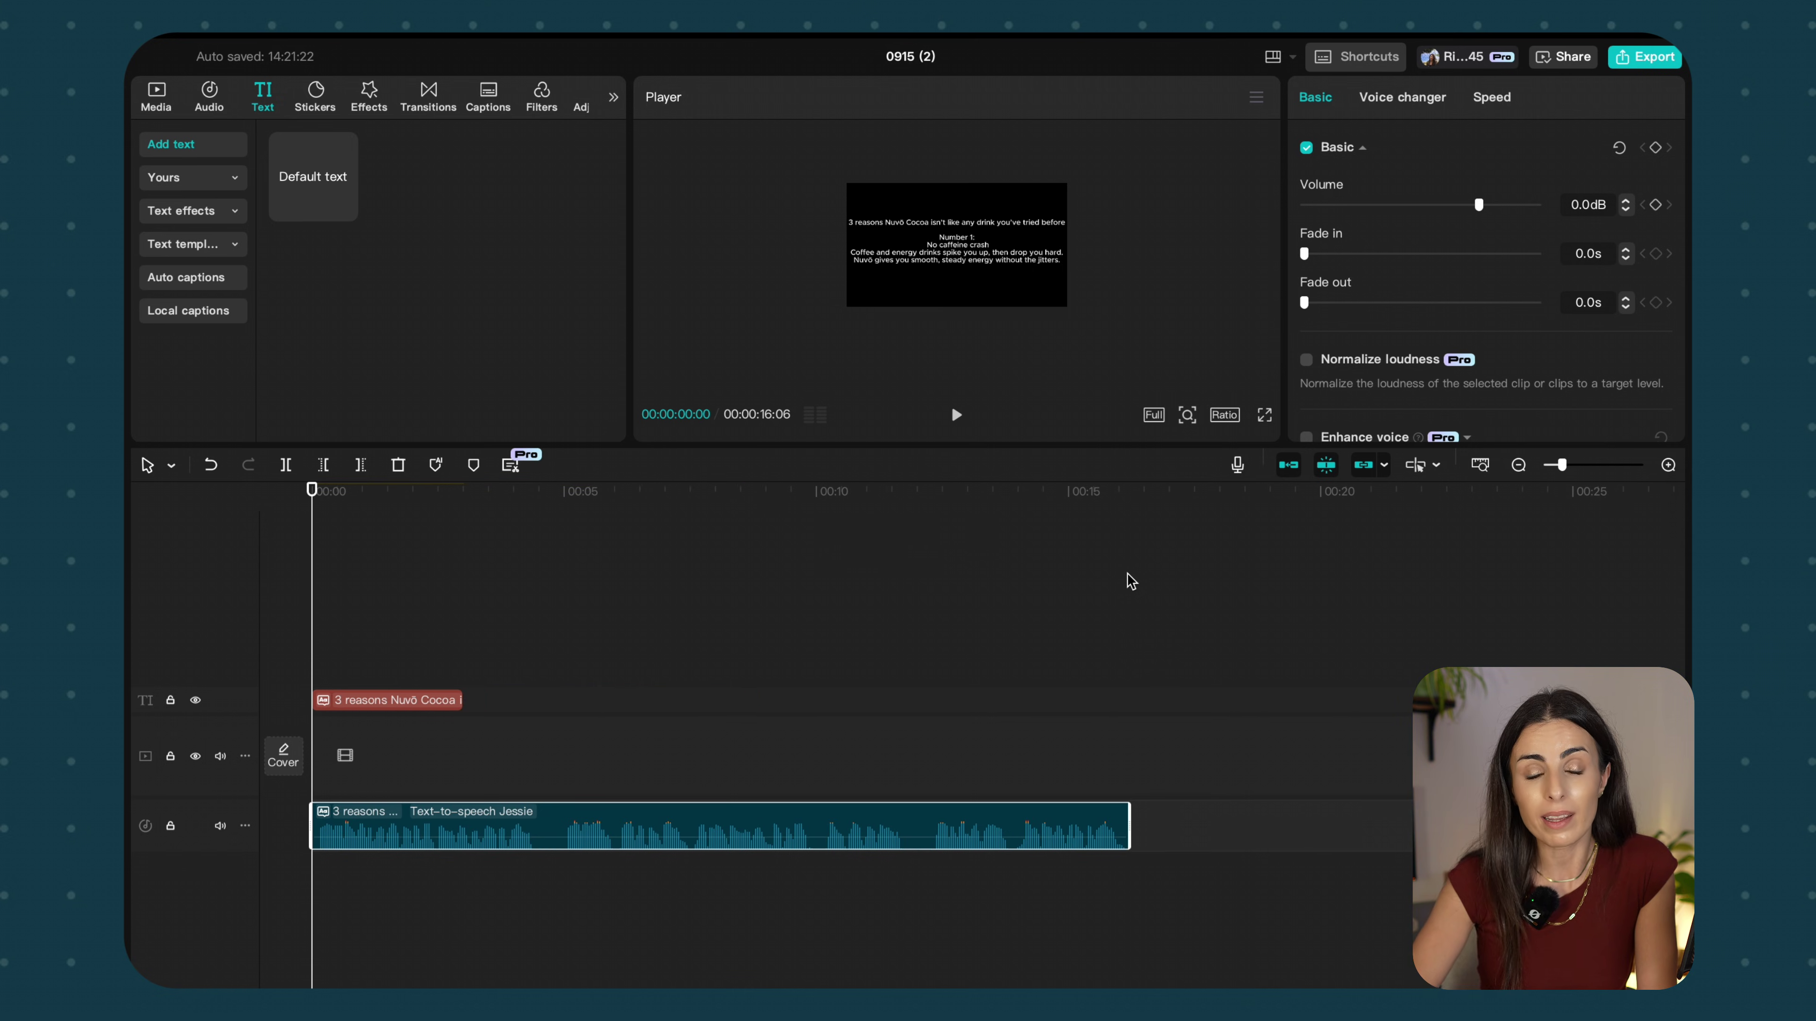
Listen to the generated voiceover and delete the script text clip from the timeline, keeping the audio
{"action": "left_click", "coordinate": [955, 414]}
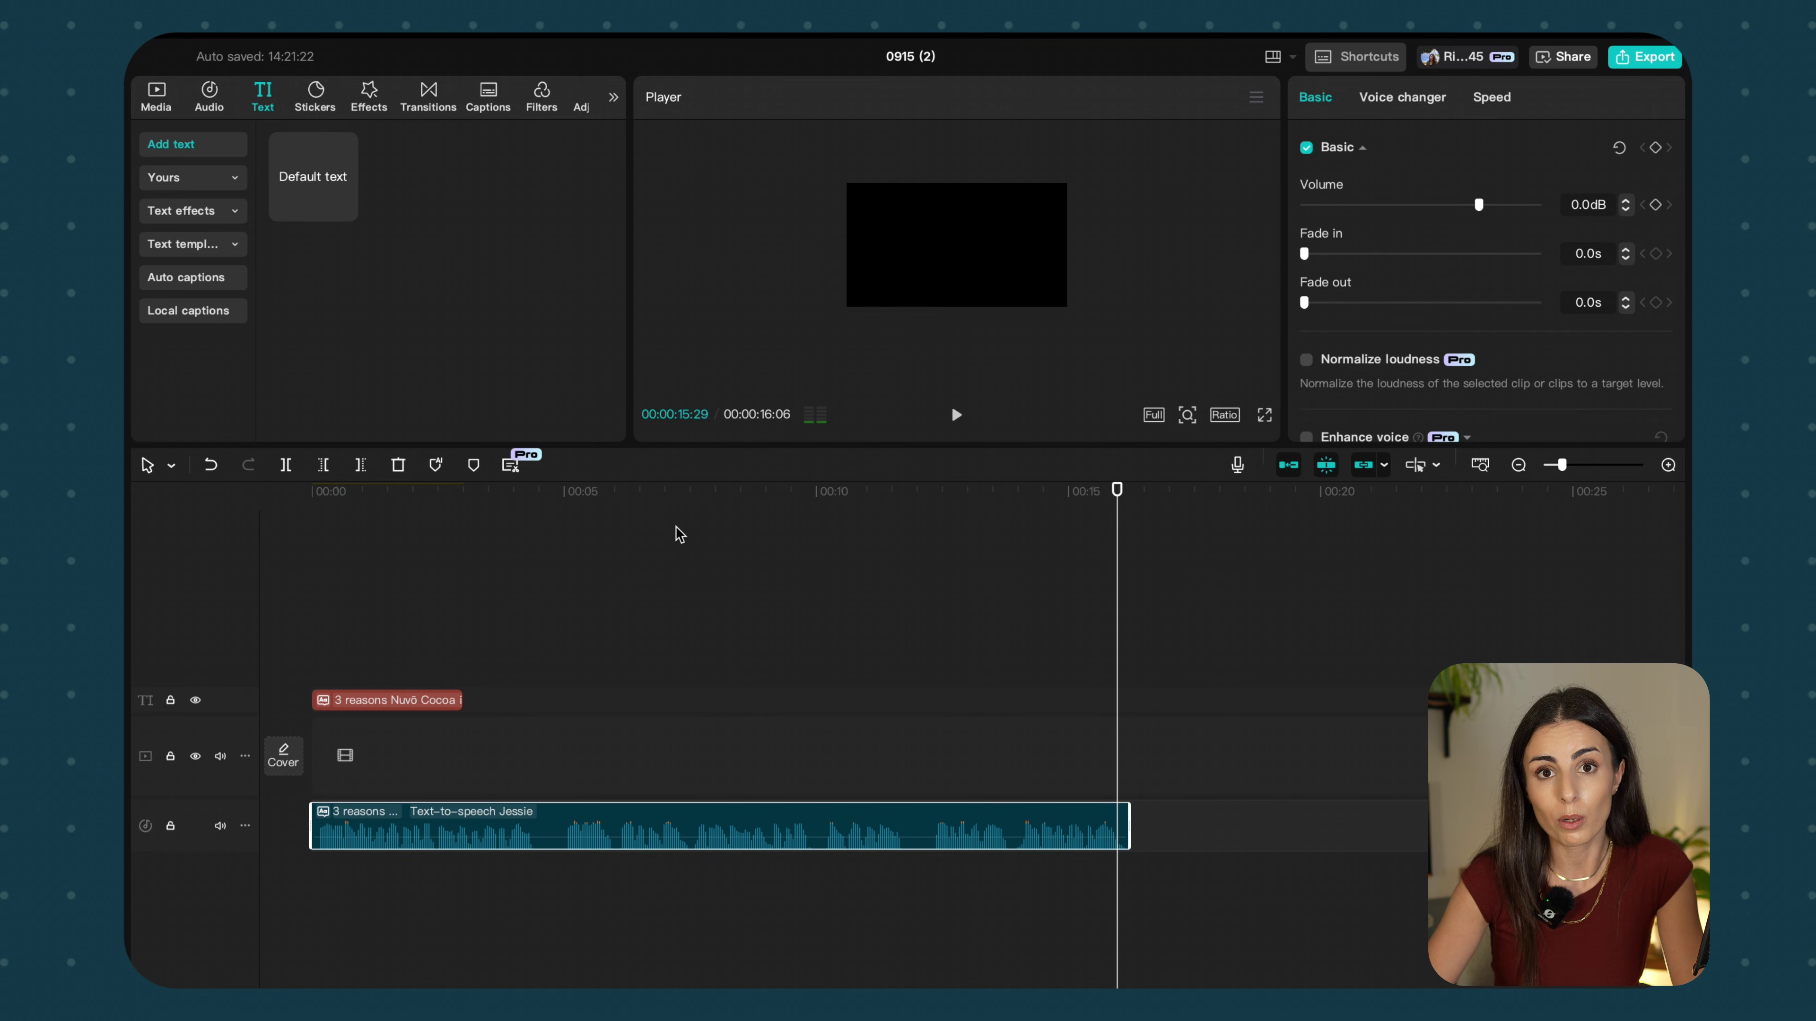
{"action": "left_click_drag", "start_coordinate": [543, 662], "coordinate": [362, 781]}
{"action": "key", "text": "Delete"}
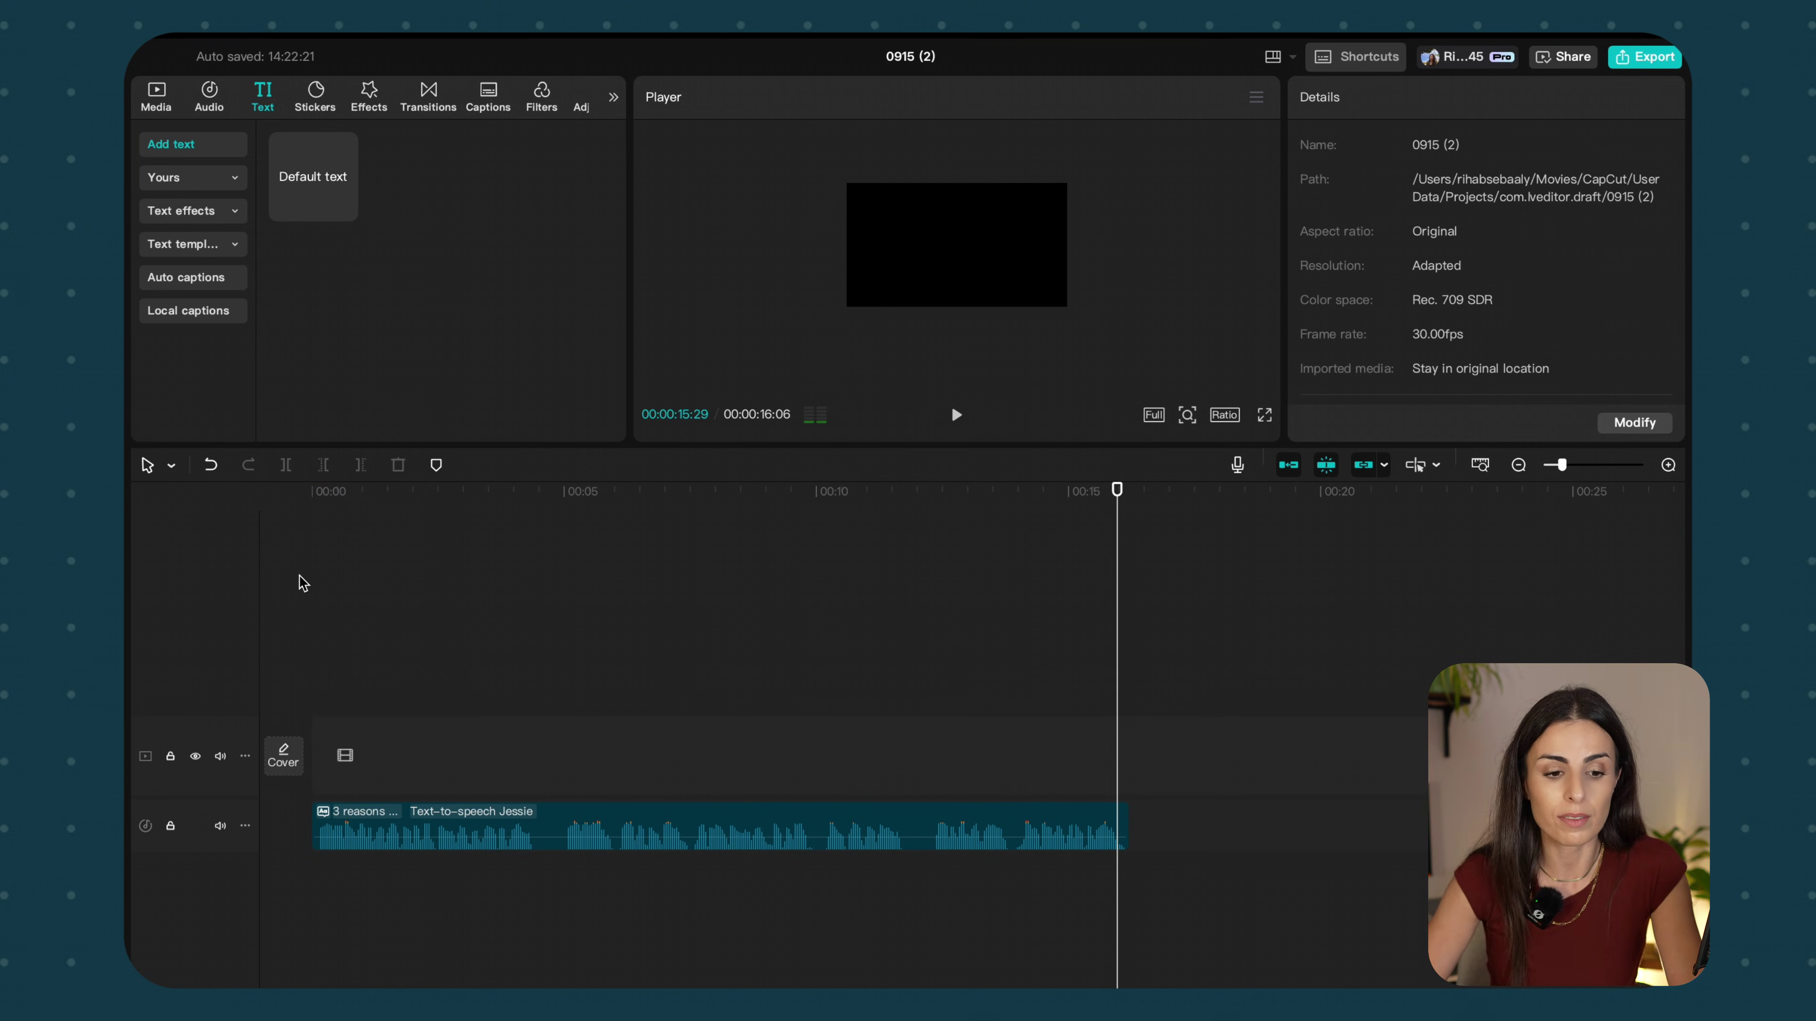
Import the video clips 1.mp4, 2.mp4, 6.mp4 and 7.mp4 from Downloads into the project media
{"action": "left_click", "coordinate": [160, 112]}
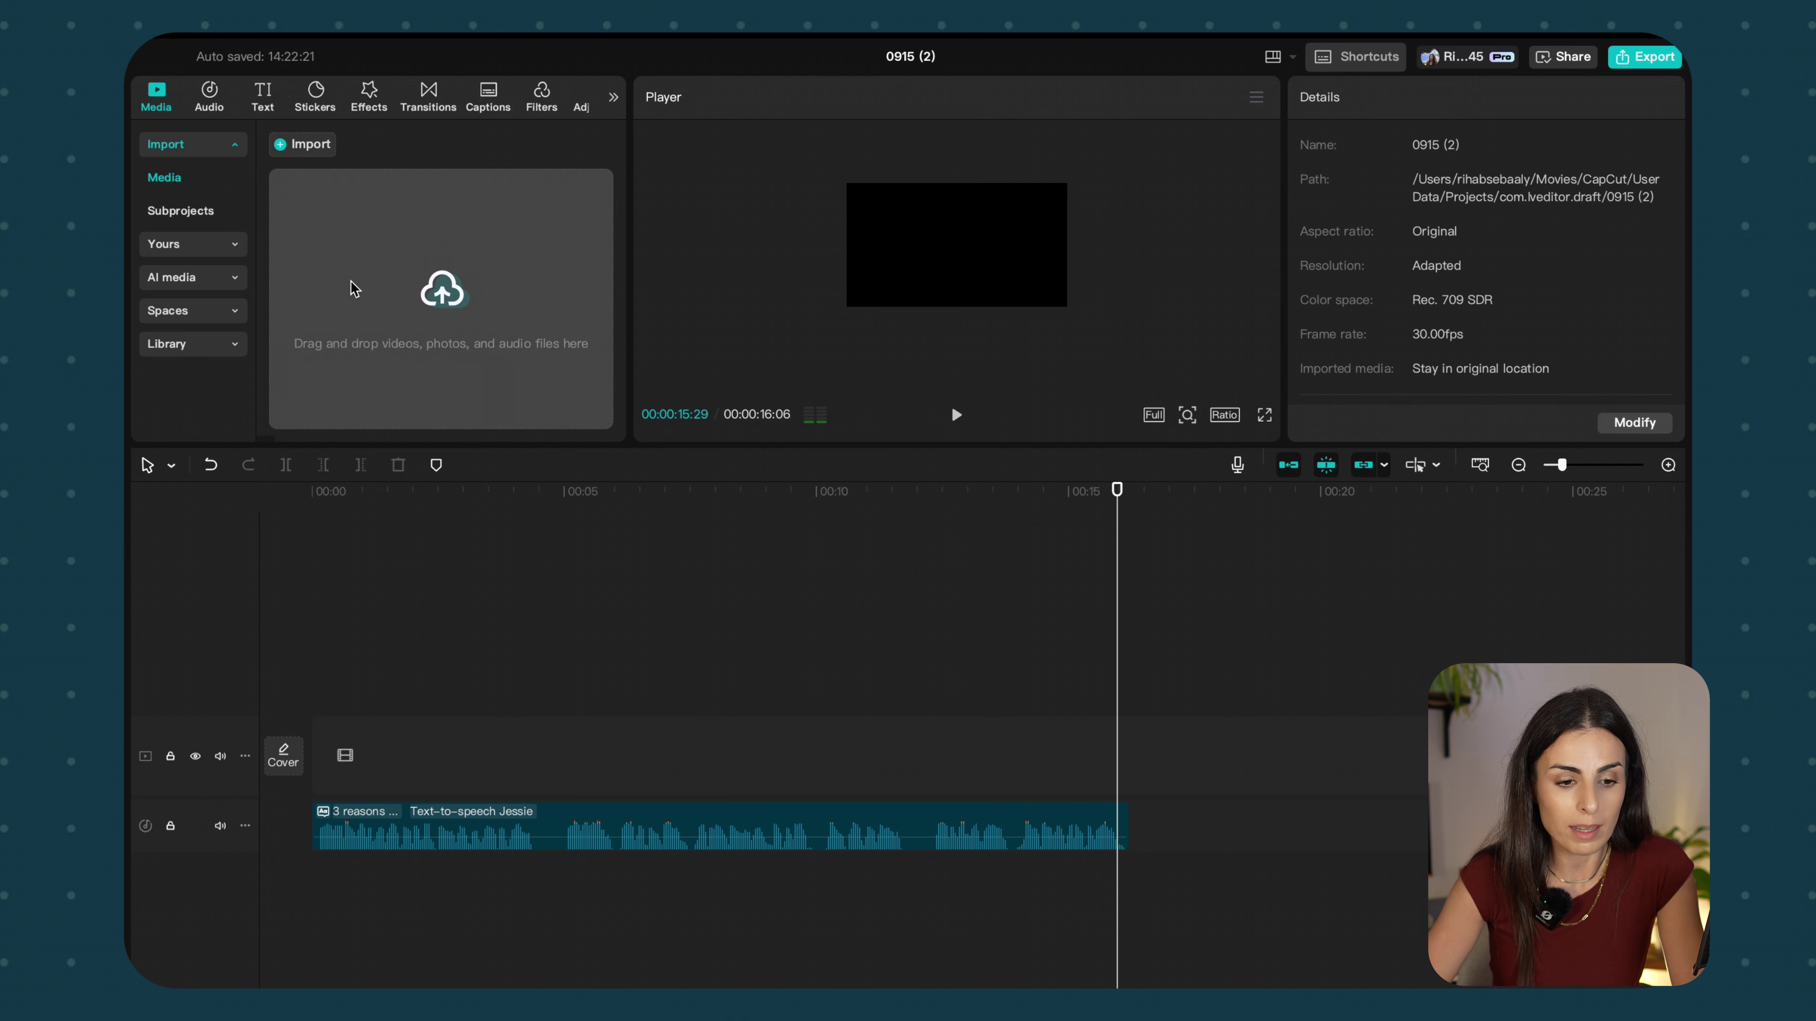
{"action": "left_click", "coordinate": [483, 307]}
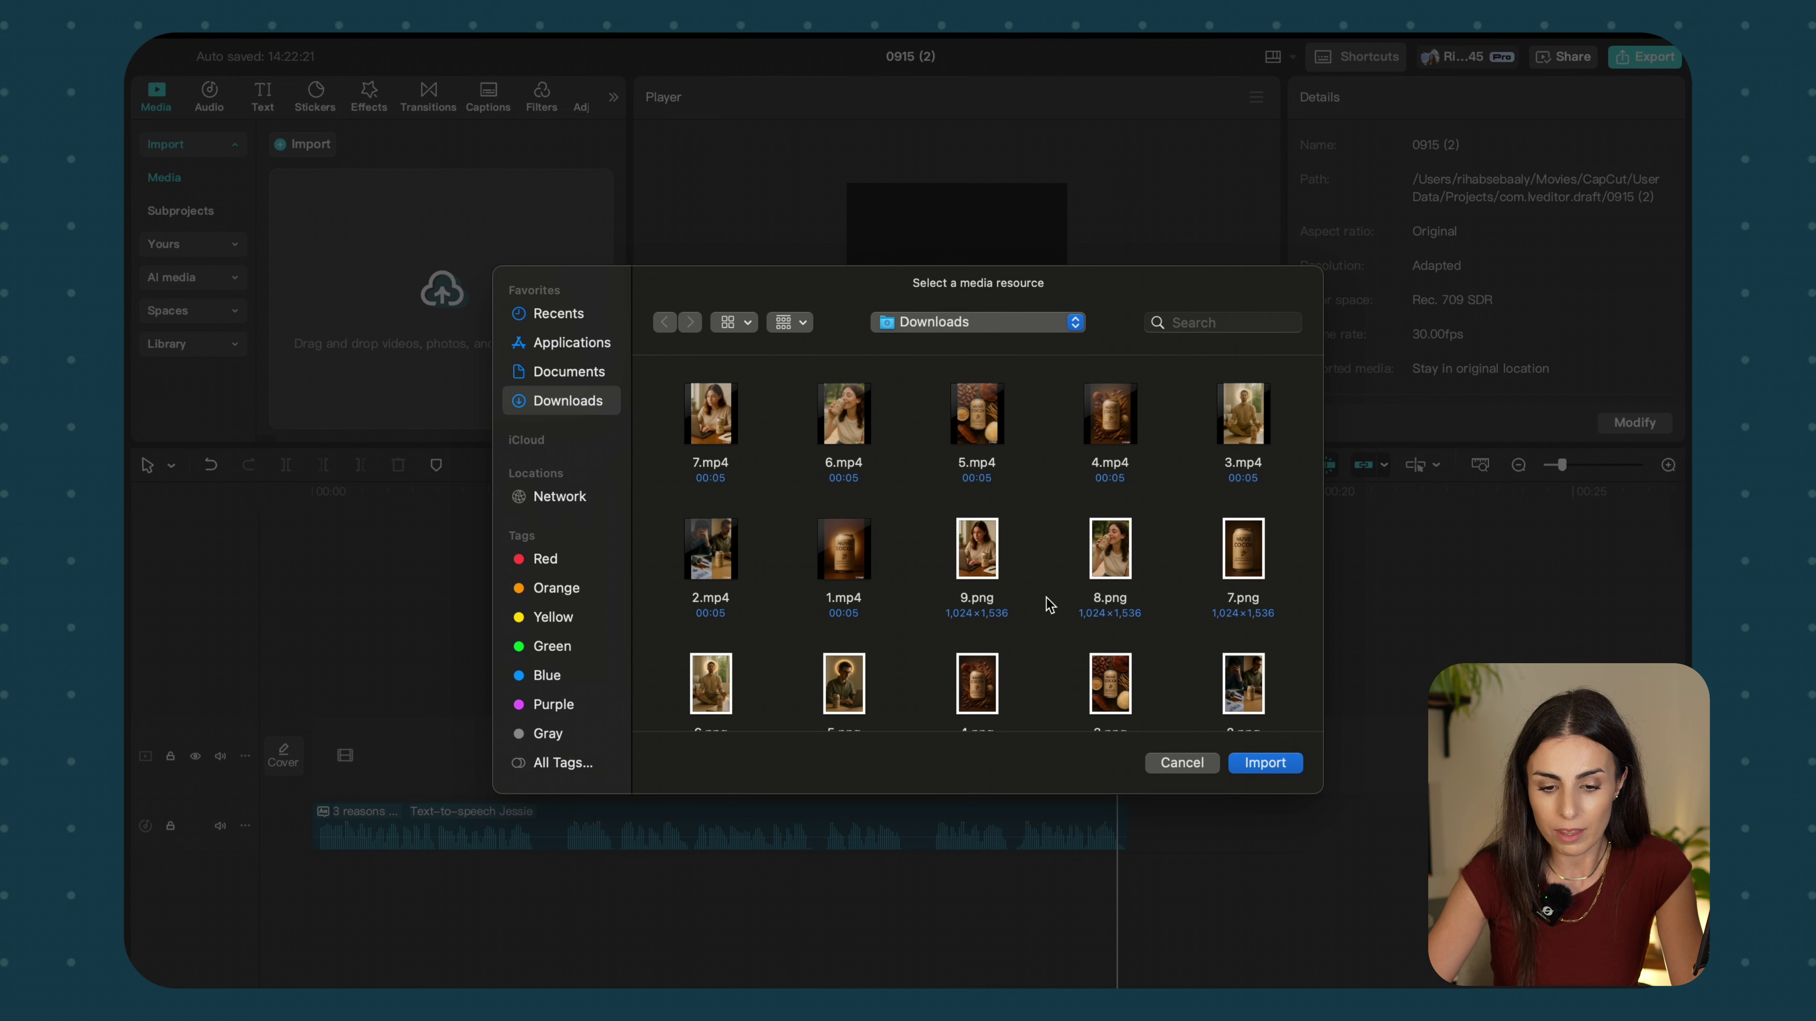
{"action": "left_click", "coordinate": [869, 428]}
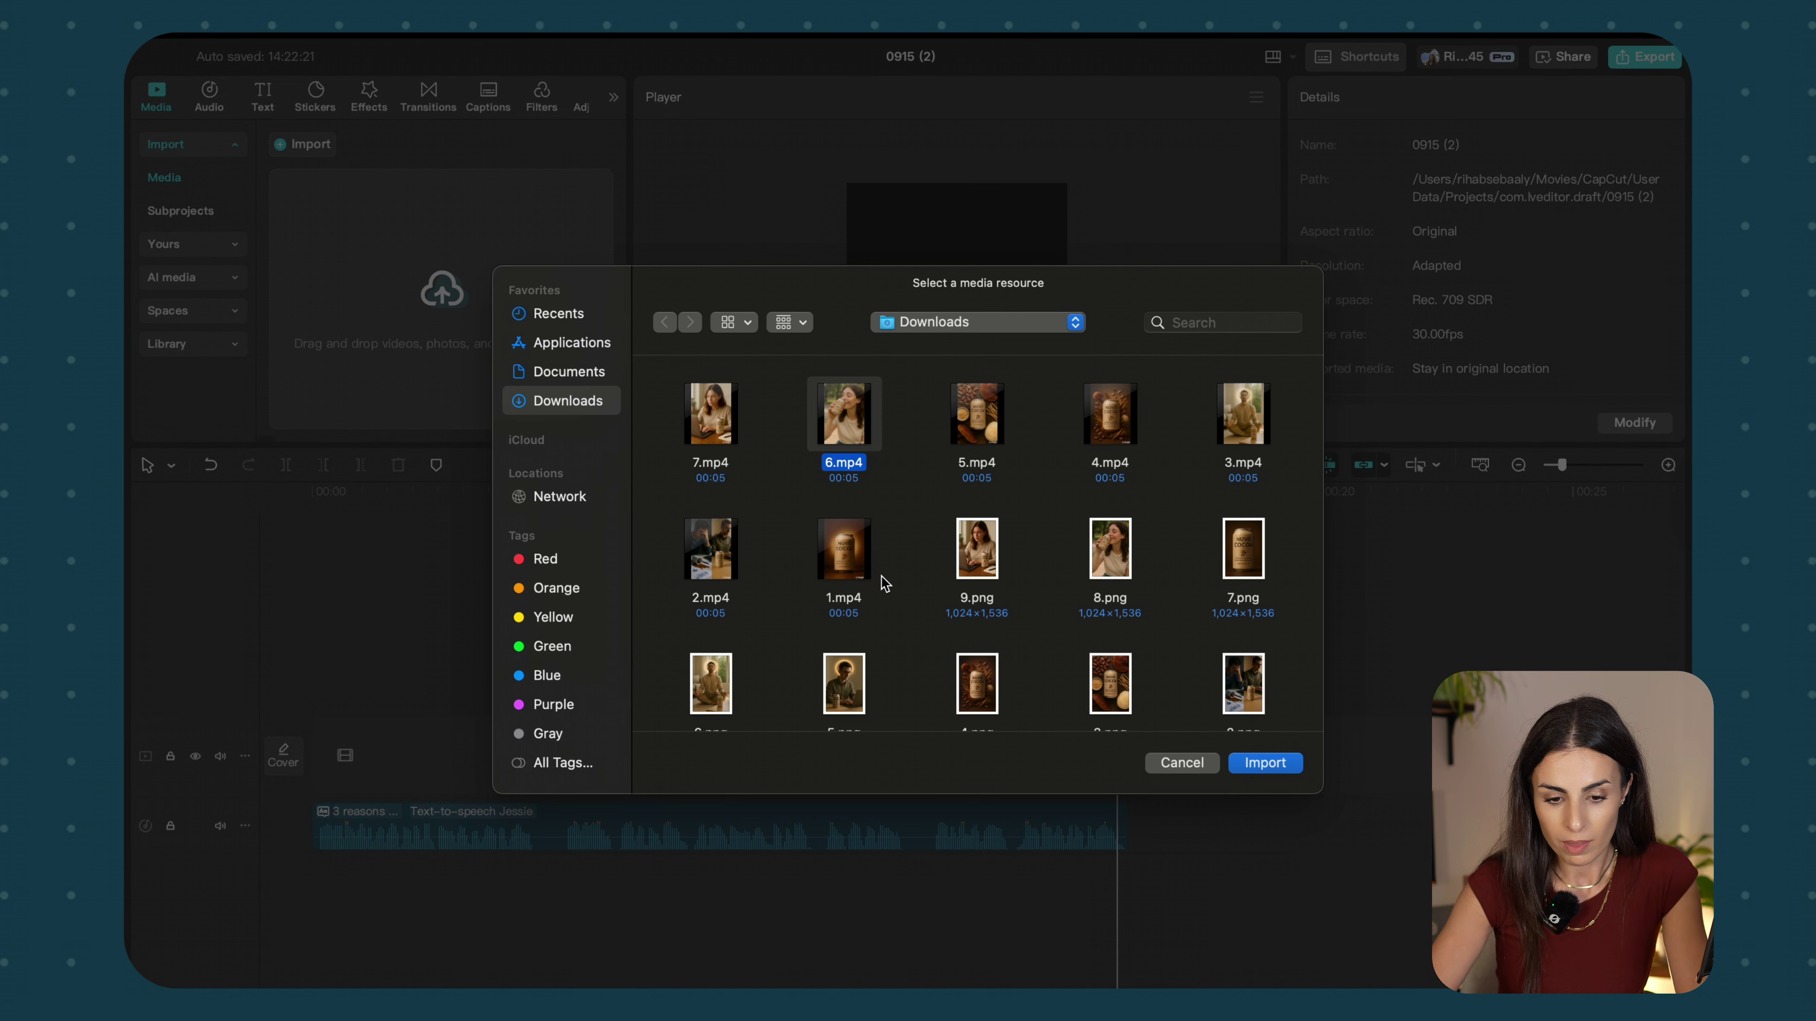
{"action": "left_click_drag", "start_coordinate": [885, 583], "coordinate": [678, 403]}
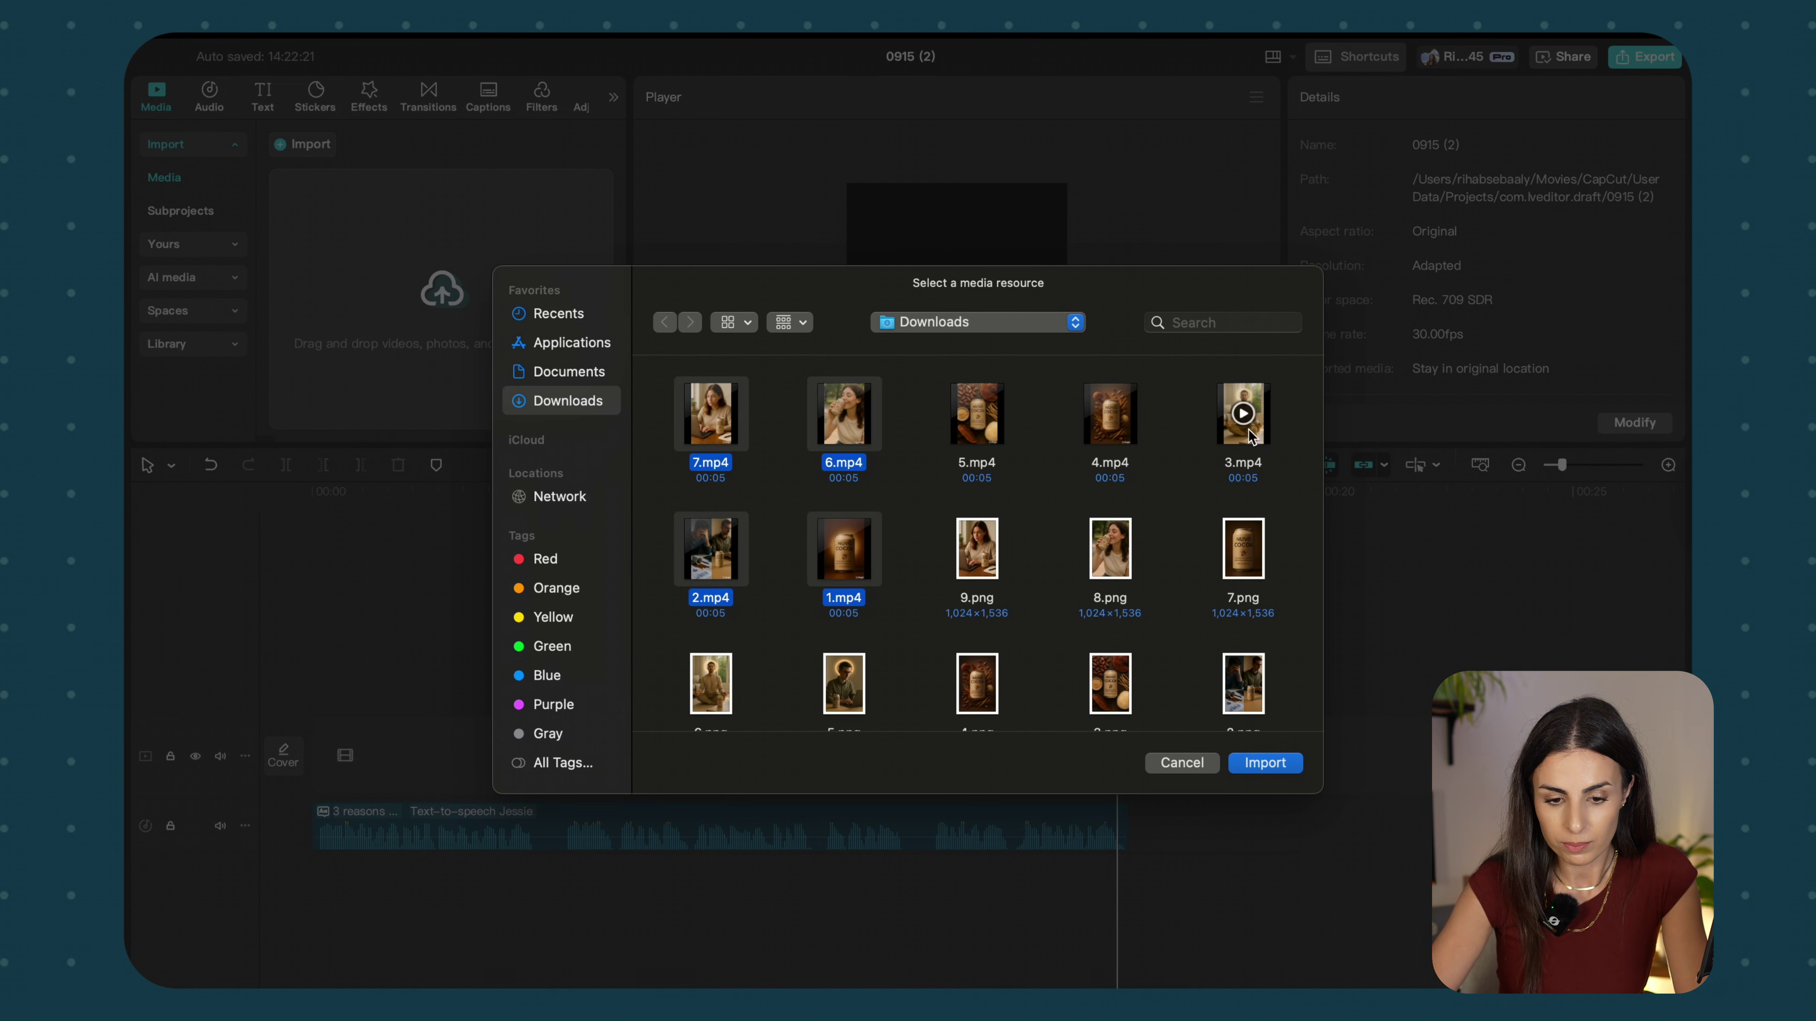
{"action": "left_click_drag", "start_coordinate": [1315, 422], "coordinate": [1018, 452]}
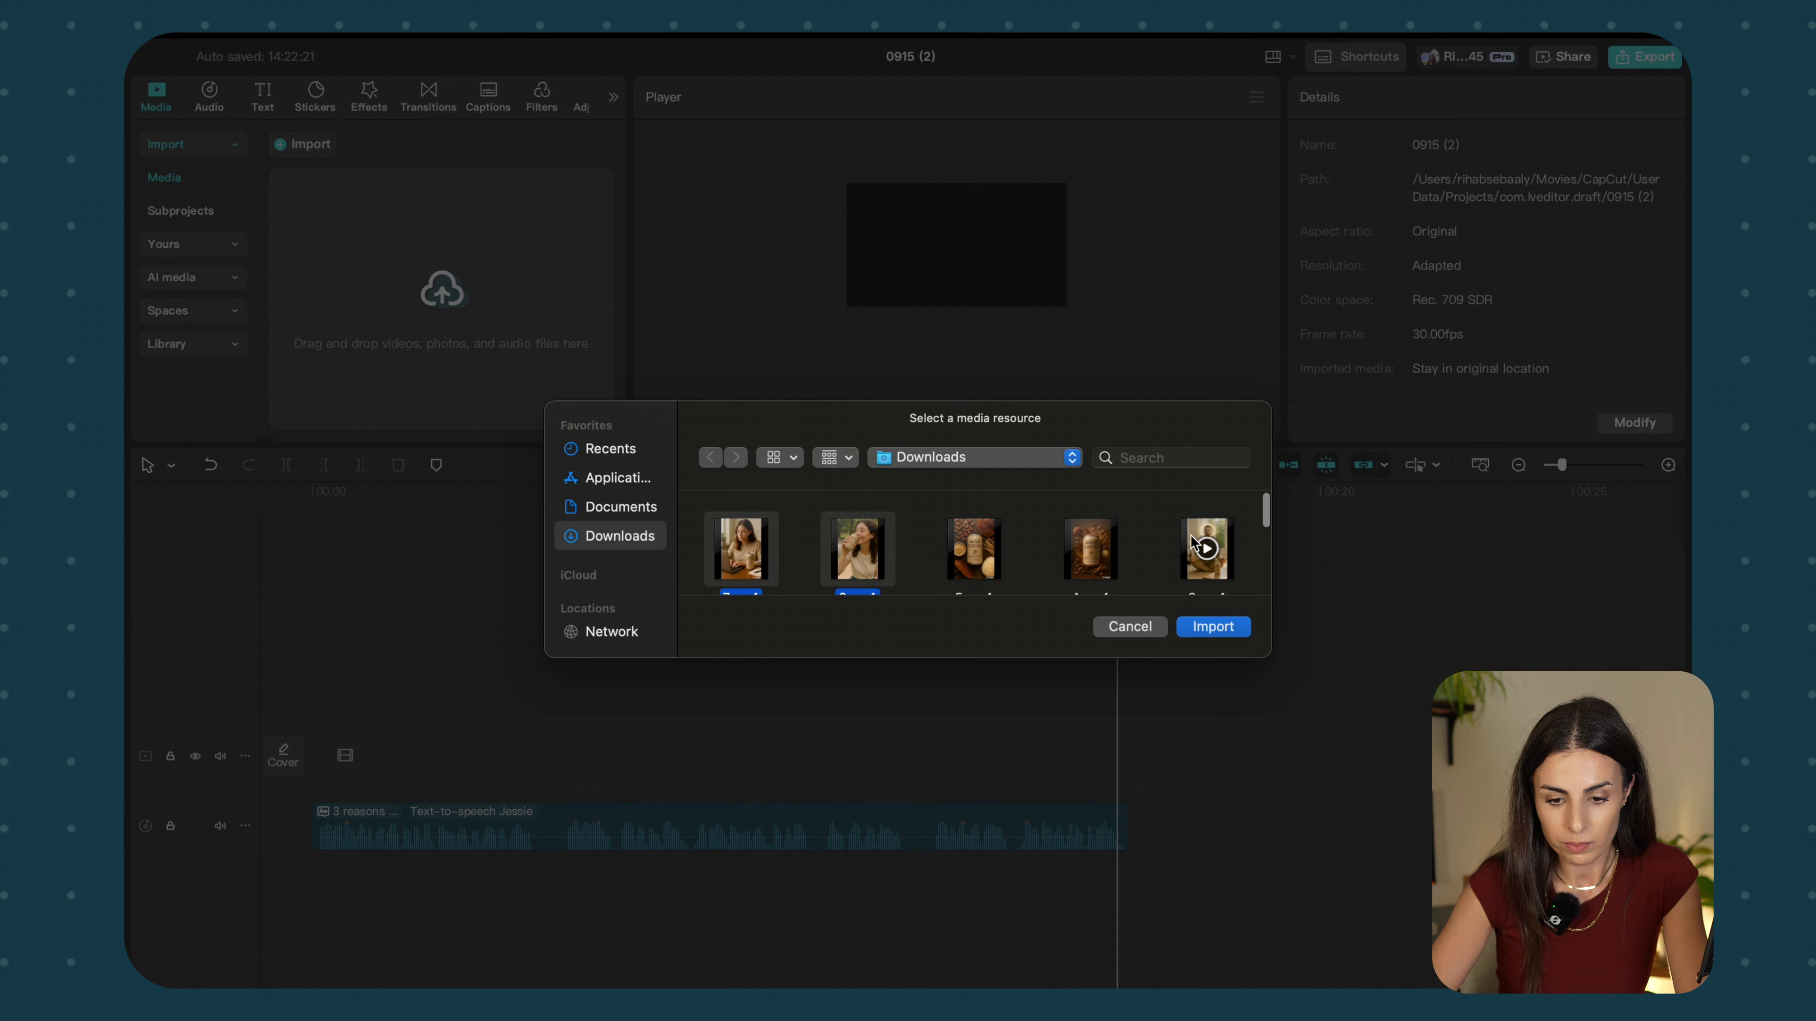
{"action": "scroll", "coordinate": [1187, 515], "scroll_direction": "down", "scroll_amount": 3}
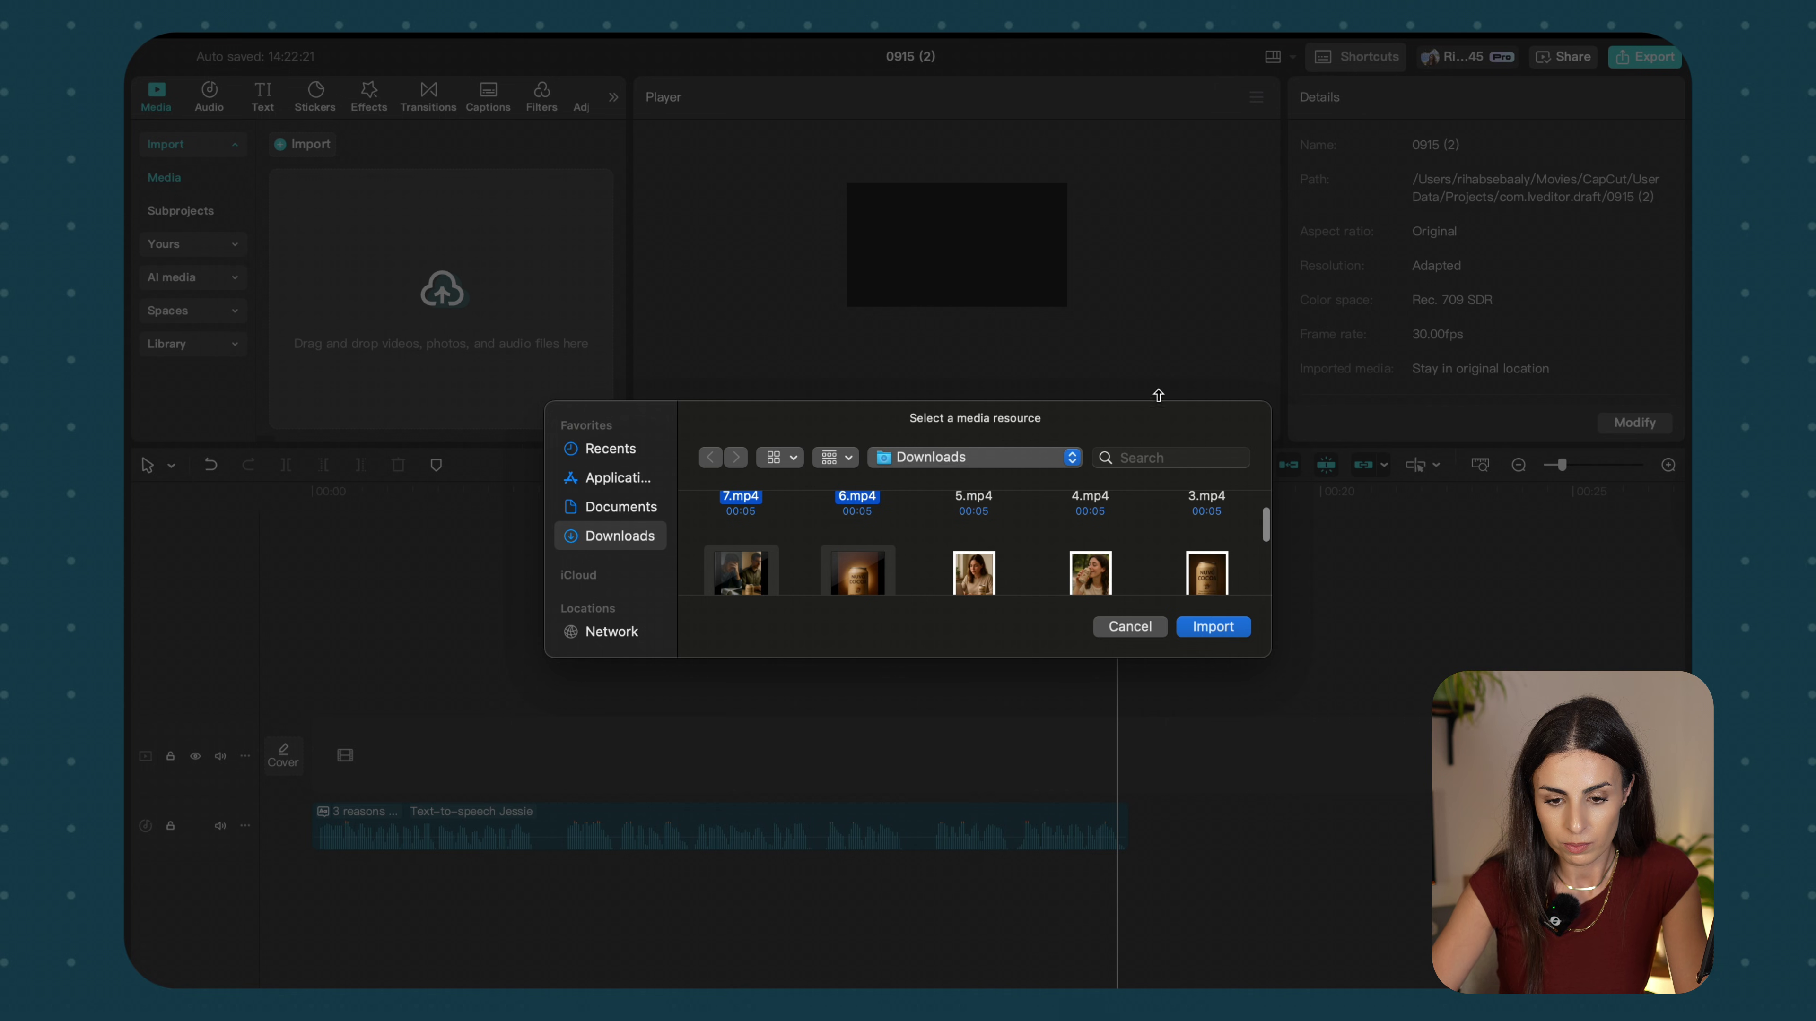
{"action": "left_click_drag", "start_coordinate": [1157, 395], "coordinate": [1158, 209]}
{"action": "scroll", "coordinate": [1158, 408], "scroll_direction": "up", "scroll_amount": 2}
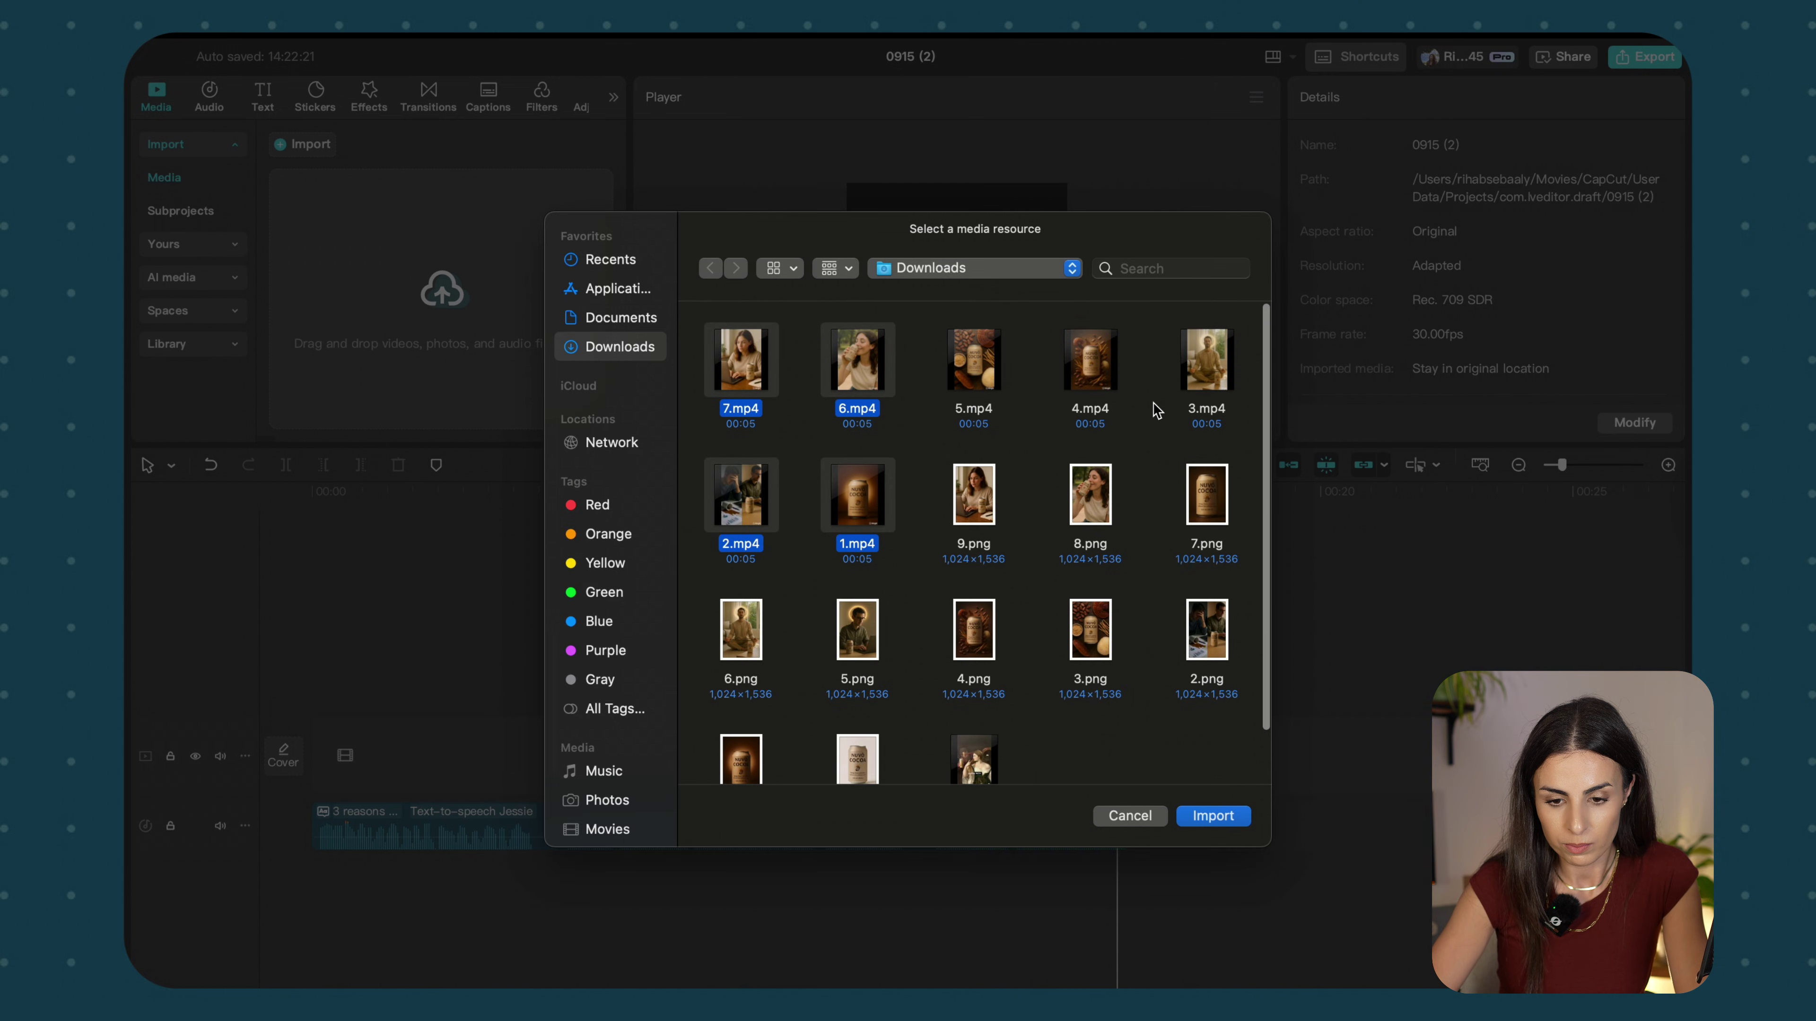
{"action": "left_click", "coordinate": [1206, 396], "text": "super"}
{"action": "left_click_drag", "start_coordinate": [1206, 397], "coordinate": [1084, 440]}
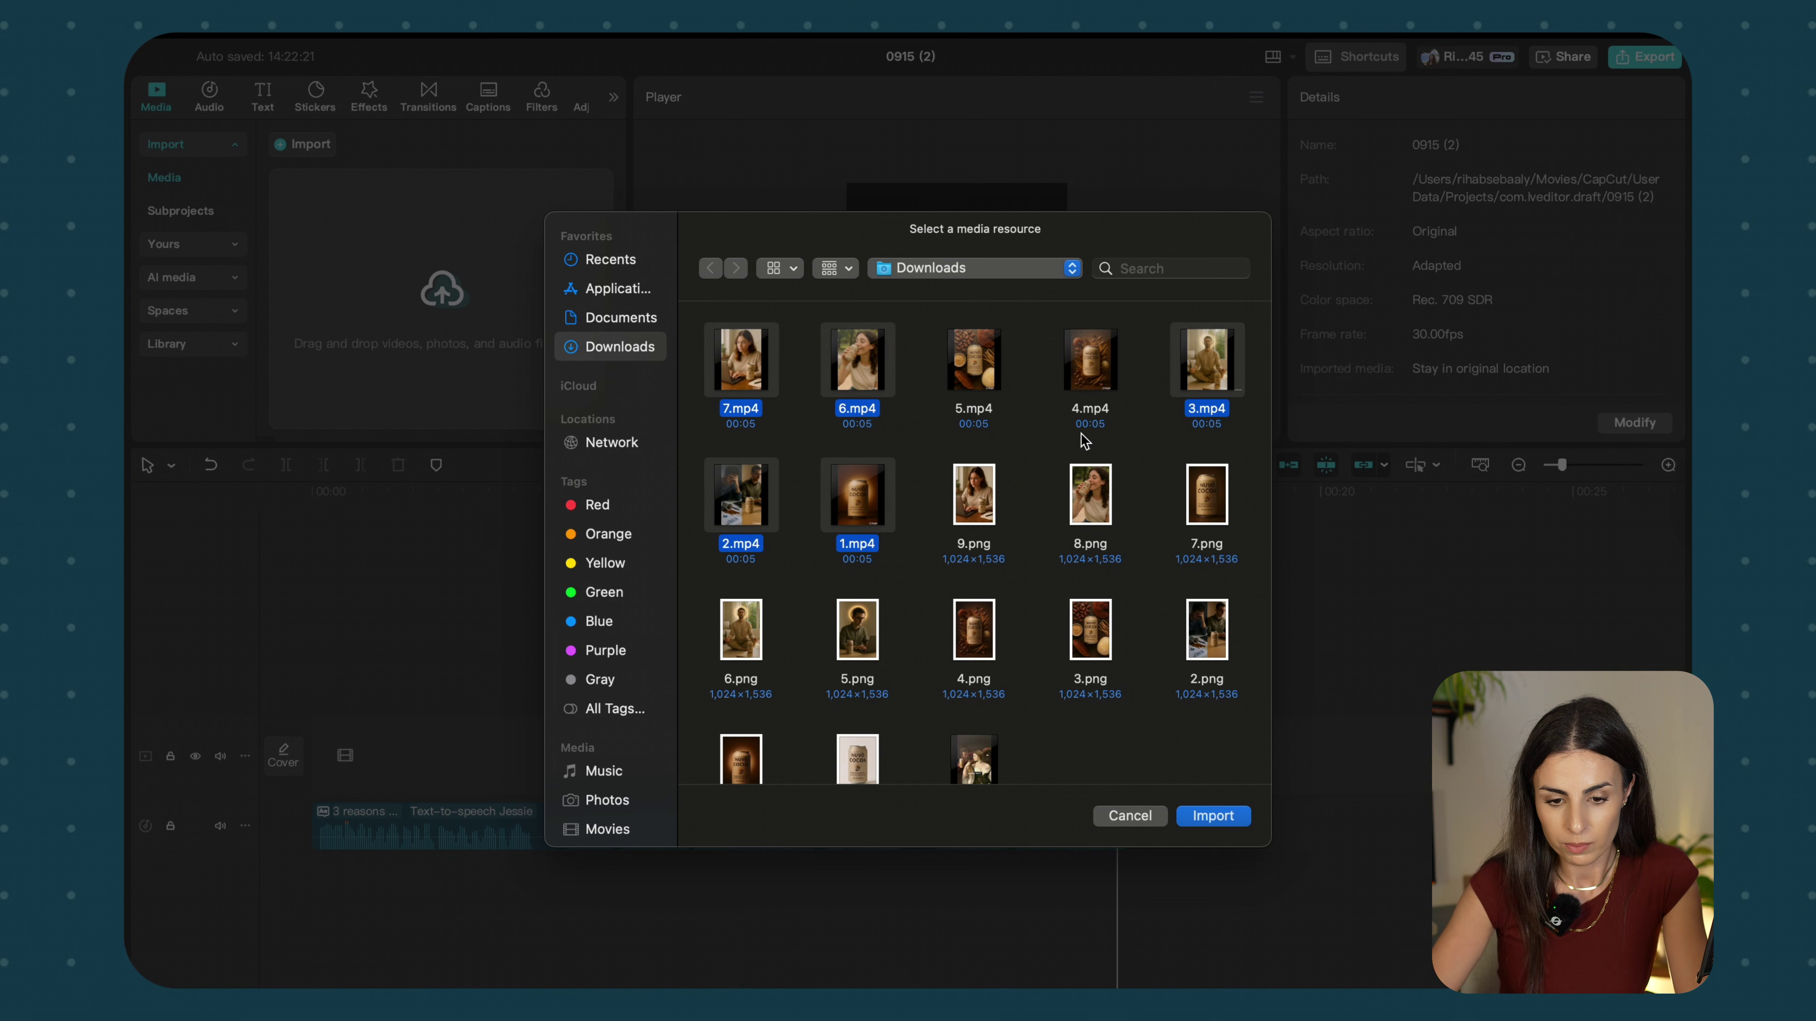
{"action": "left_click", "coordinate": [1210, 822]}
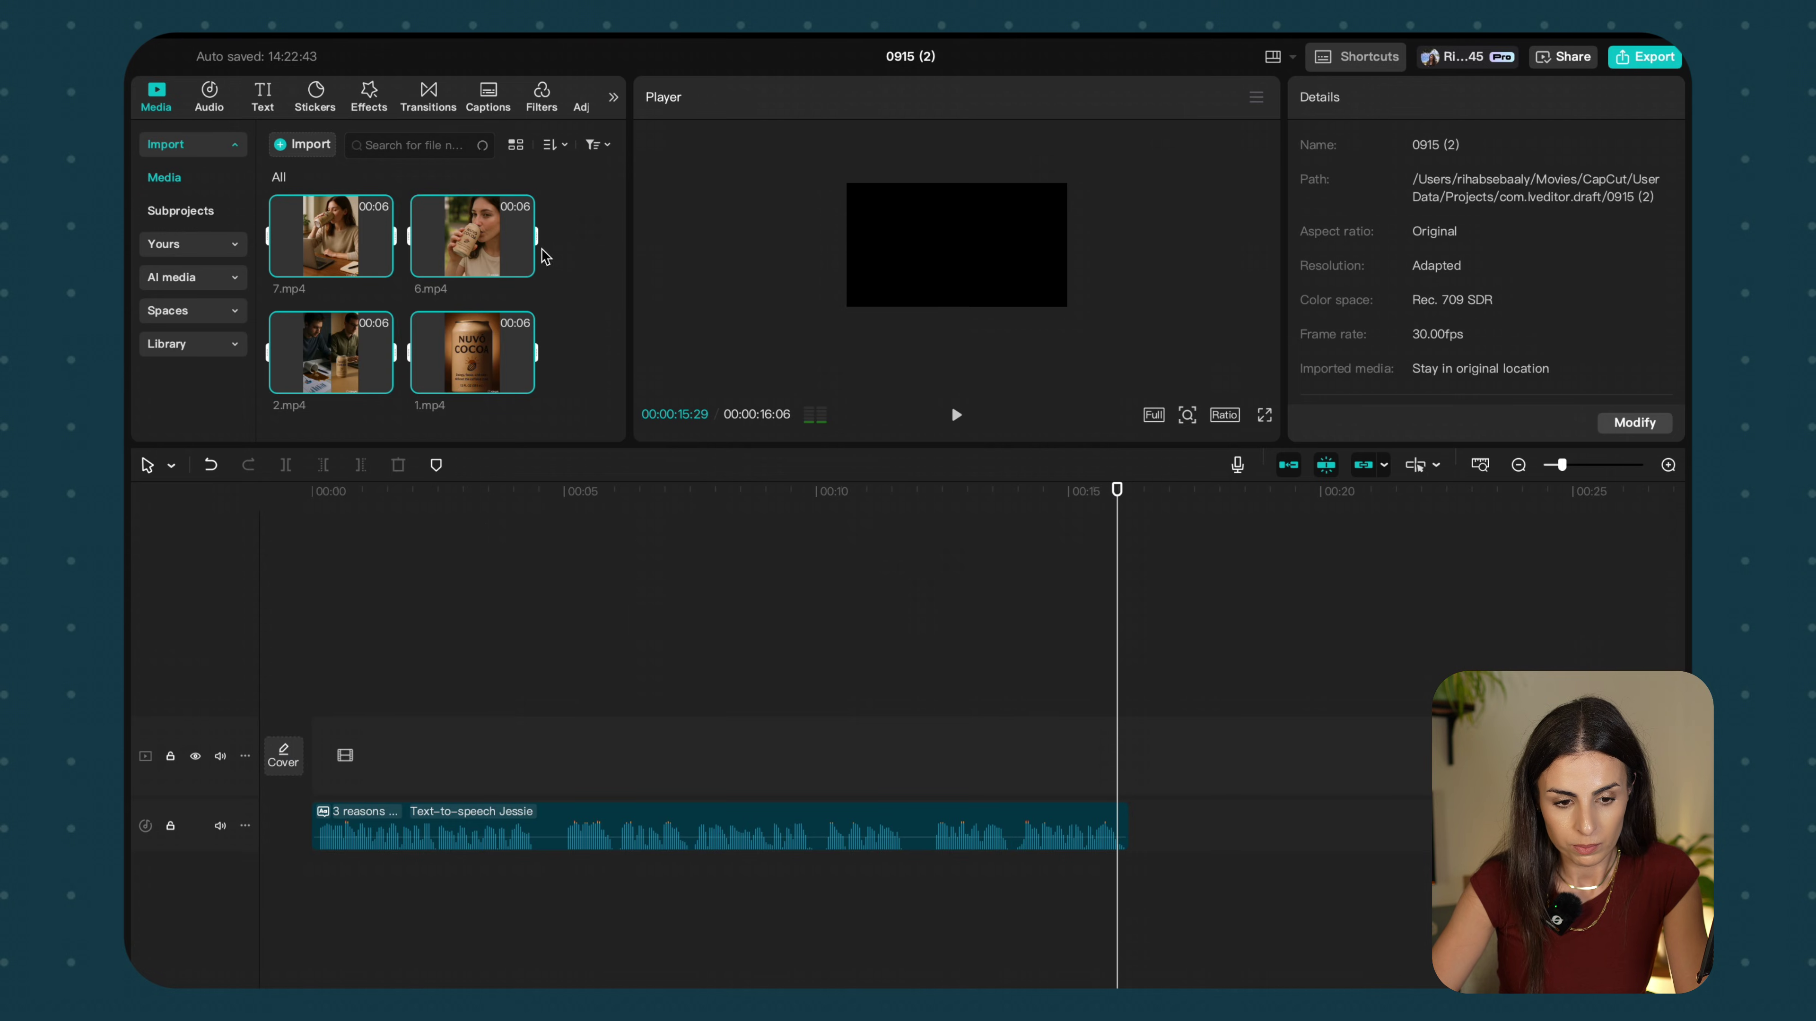
Import the remaining video clips 3.mp4, 4.mp4 and 5.mp4 from Downloads
{"action": "left_click", "coordinate": [302, 145]}
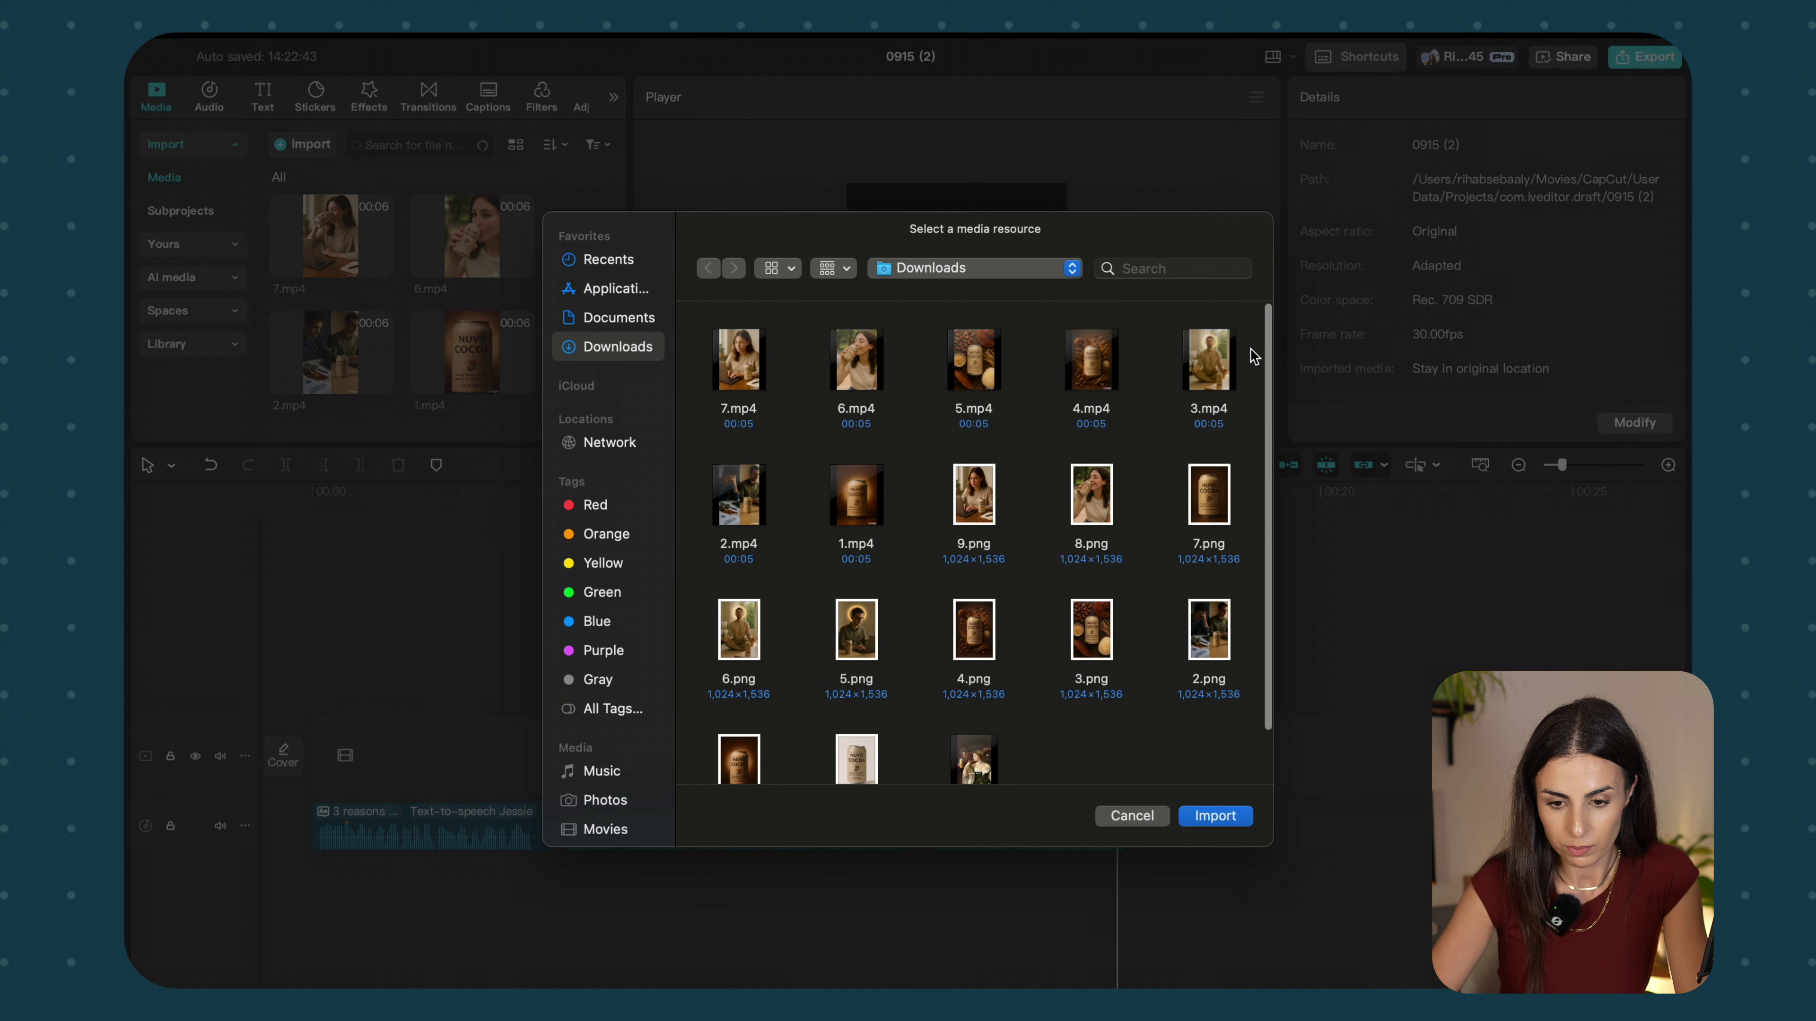
{"action": "left_click_drag", "start_coordinate": [1253, 356], "coordinate": [879, 381]}
{"action": "left_click", "coordinate": [1213, 822]}
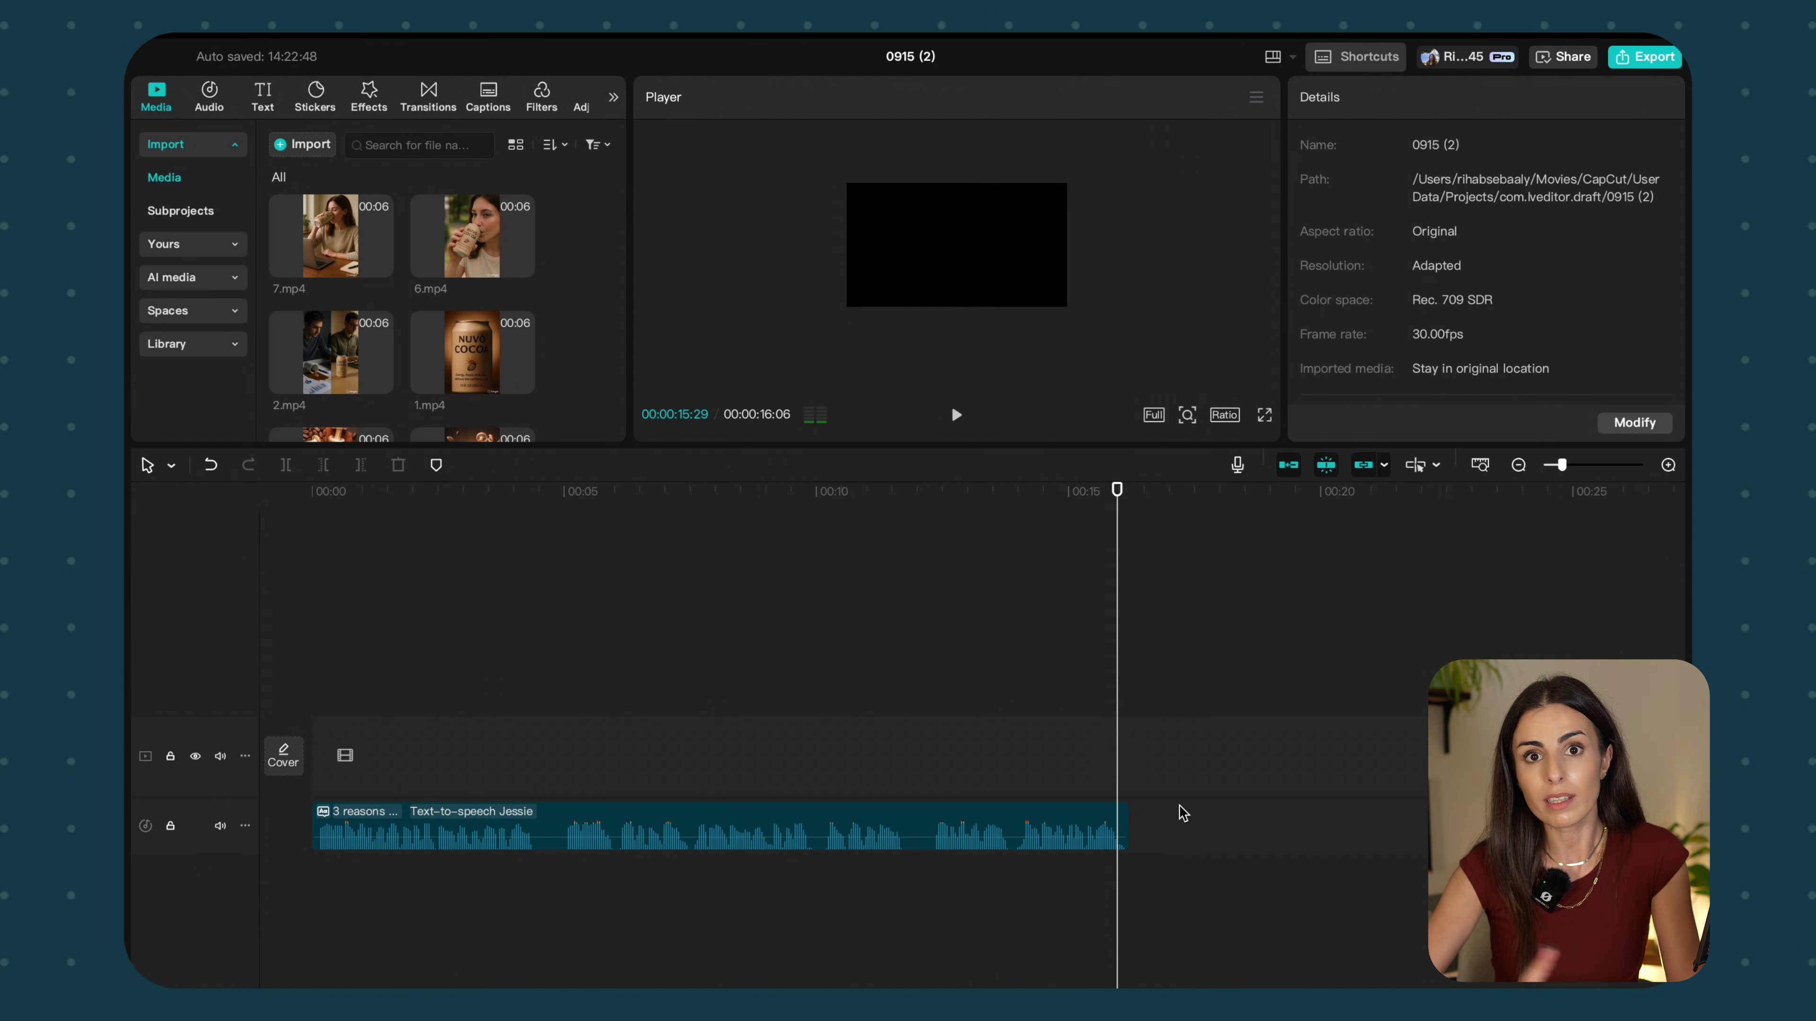
Place 1.mp4 at the timeline's start with 2.mp4 directly after it, and play the sequence in full screen
{"action": "scroll", "coordinate": [359, 329], "scroll_direction": "down", "scroll_amount": 3}
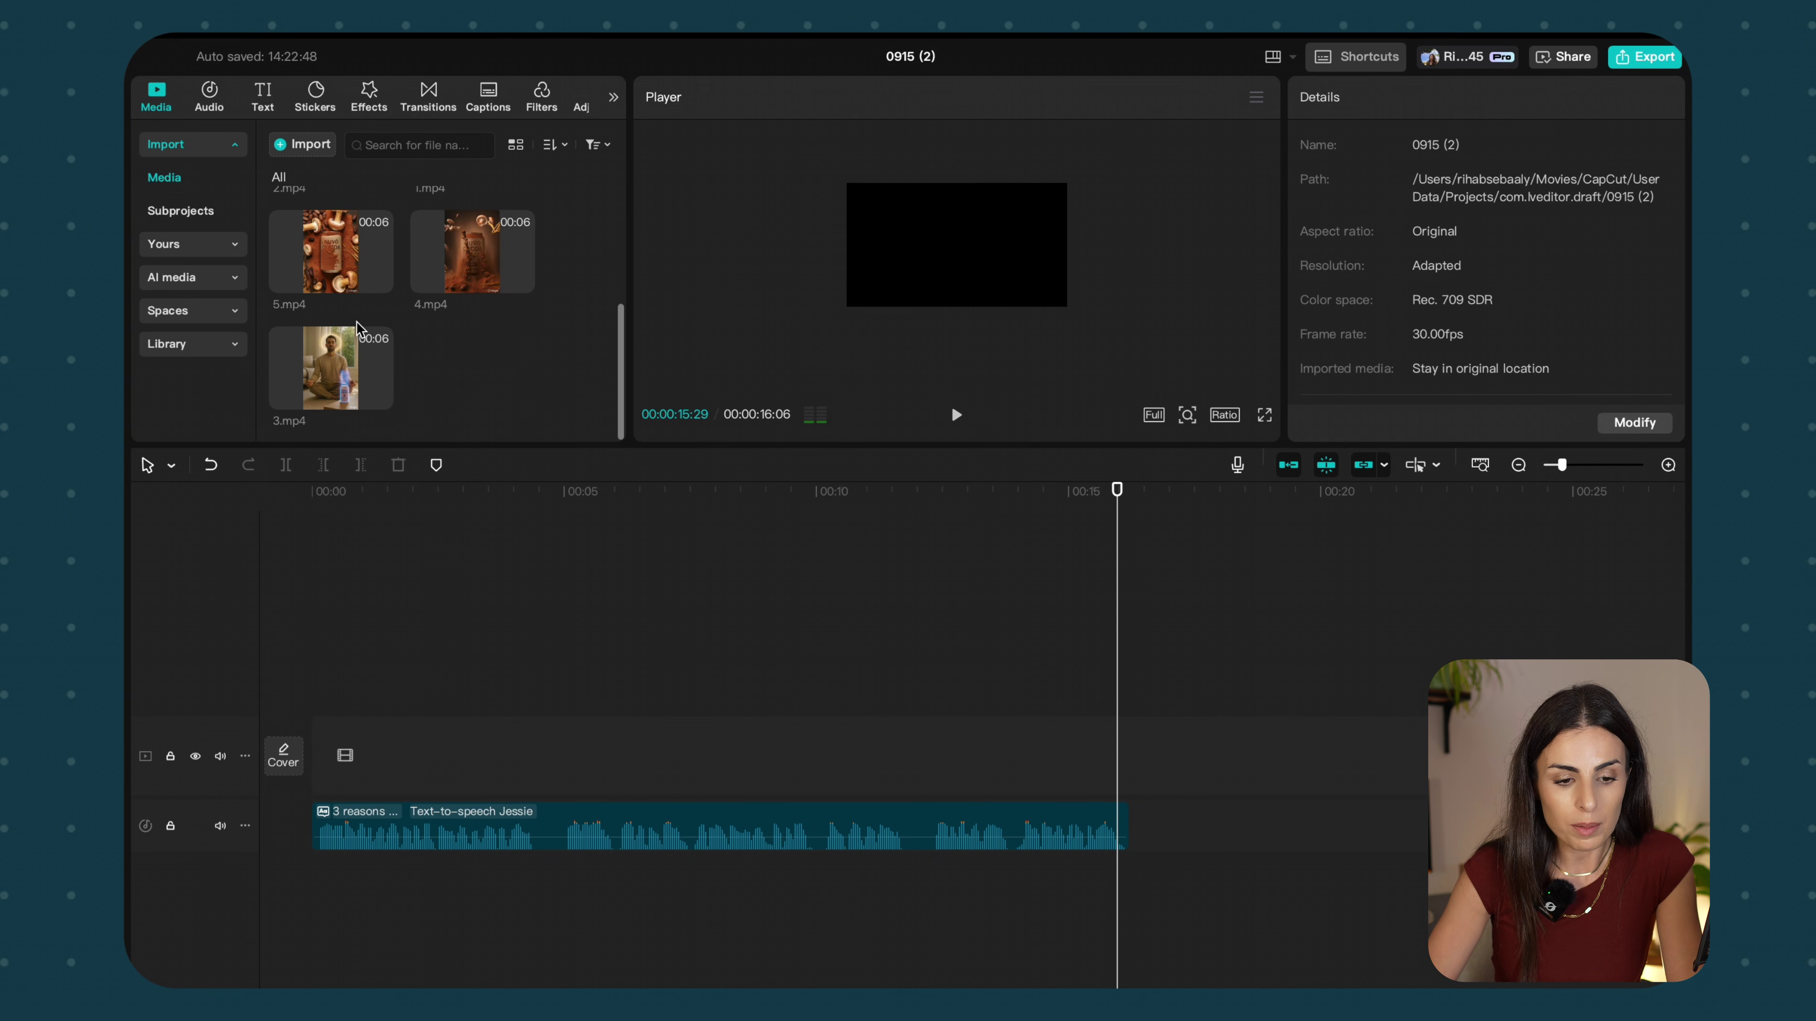
{"action": "scroll", "coordinate": [357, 329], "scroll_direction": "up", "scroll_amount": 2}
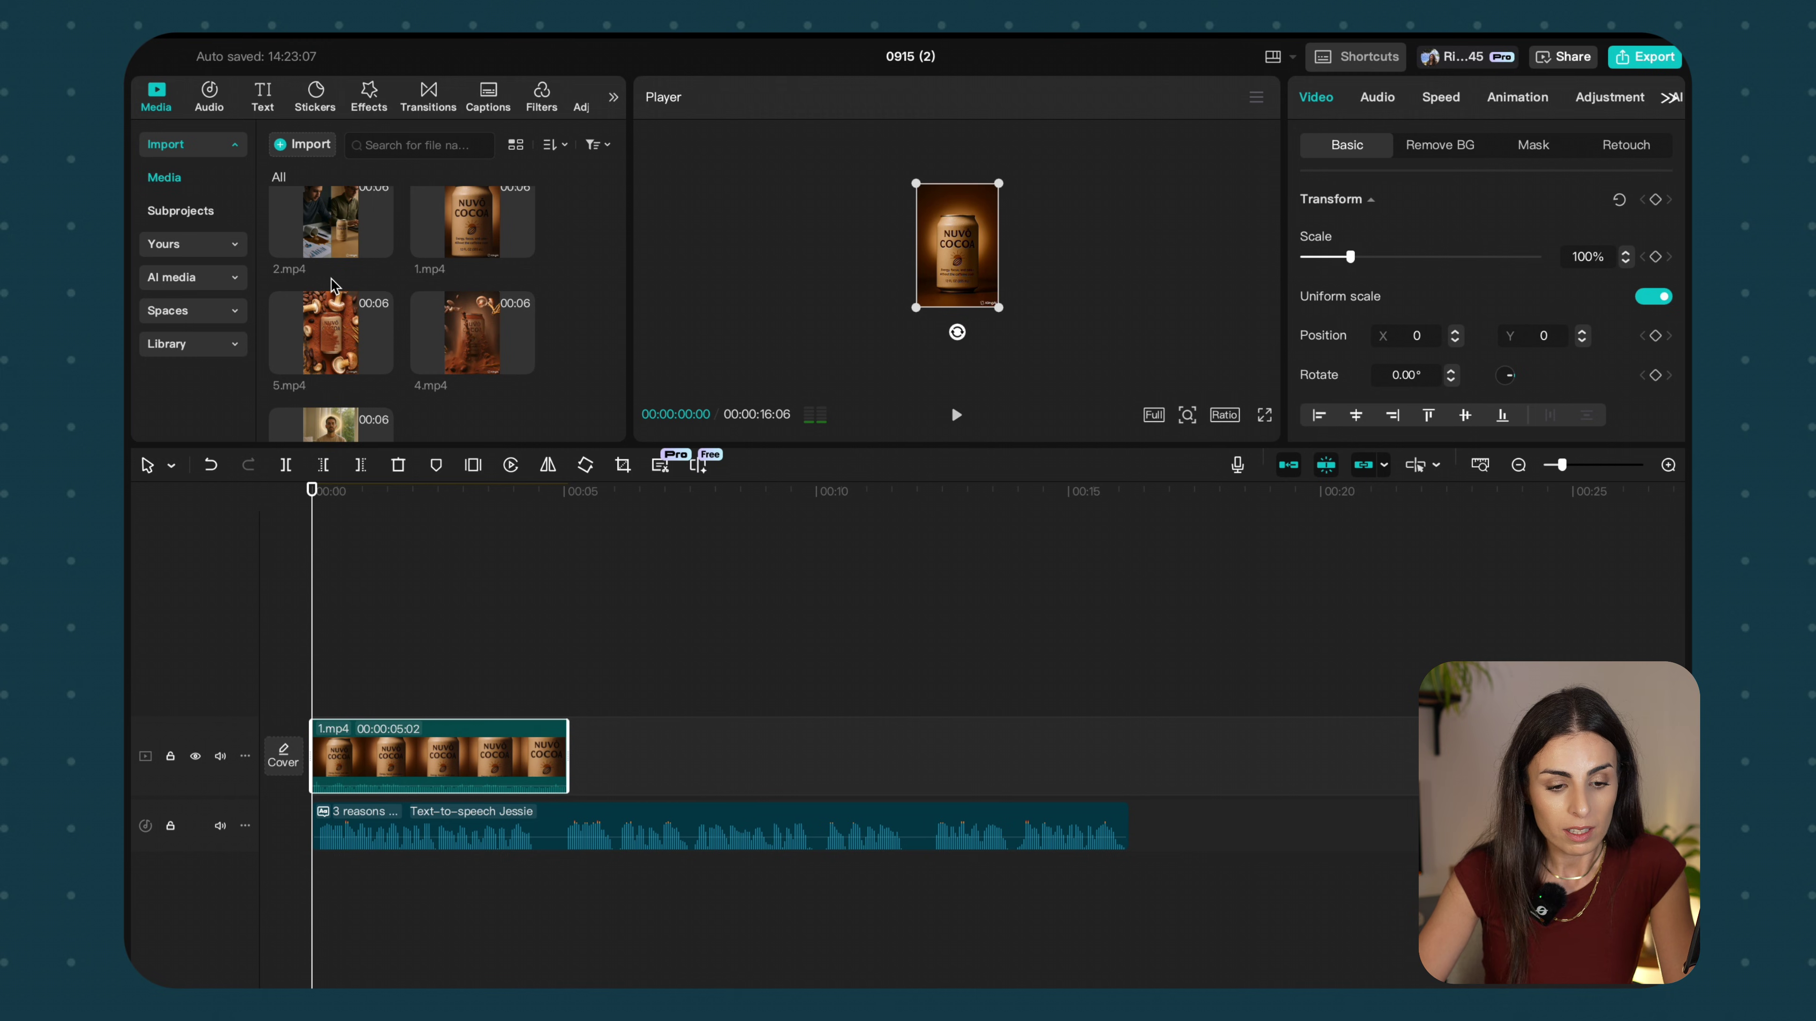
{"action": "scroll", "coordinate": [344, 307], "scroll_direction": "up", "scroll_amount": 3}
{"action": "left_click_drag", "start_coordinate": [336, 304], "coordinate": [578, 759]}
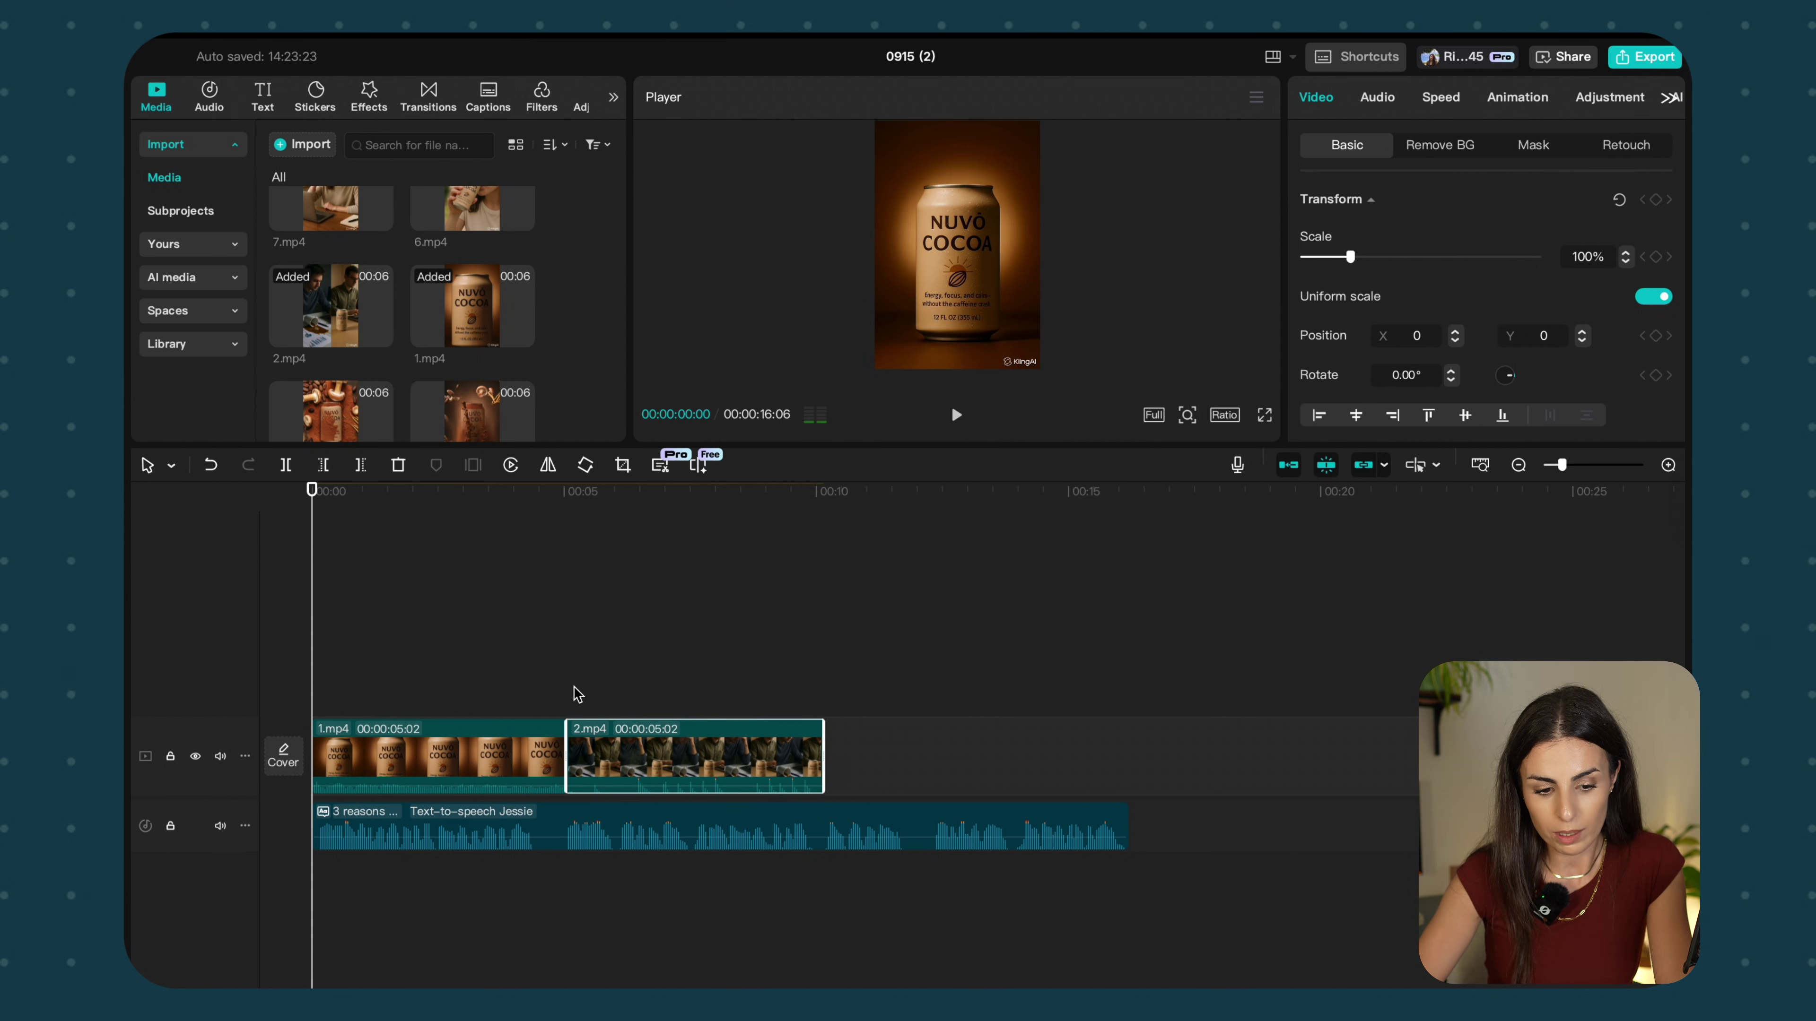
{"action": "left_click", "coordinate": [1265, 416]}
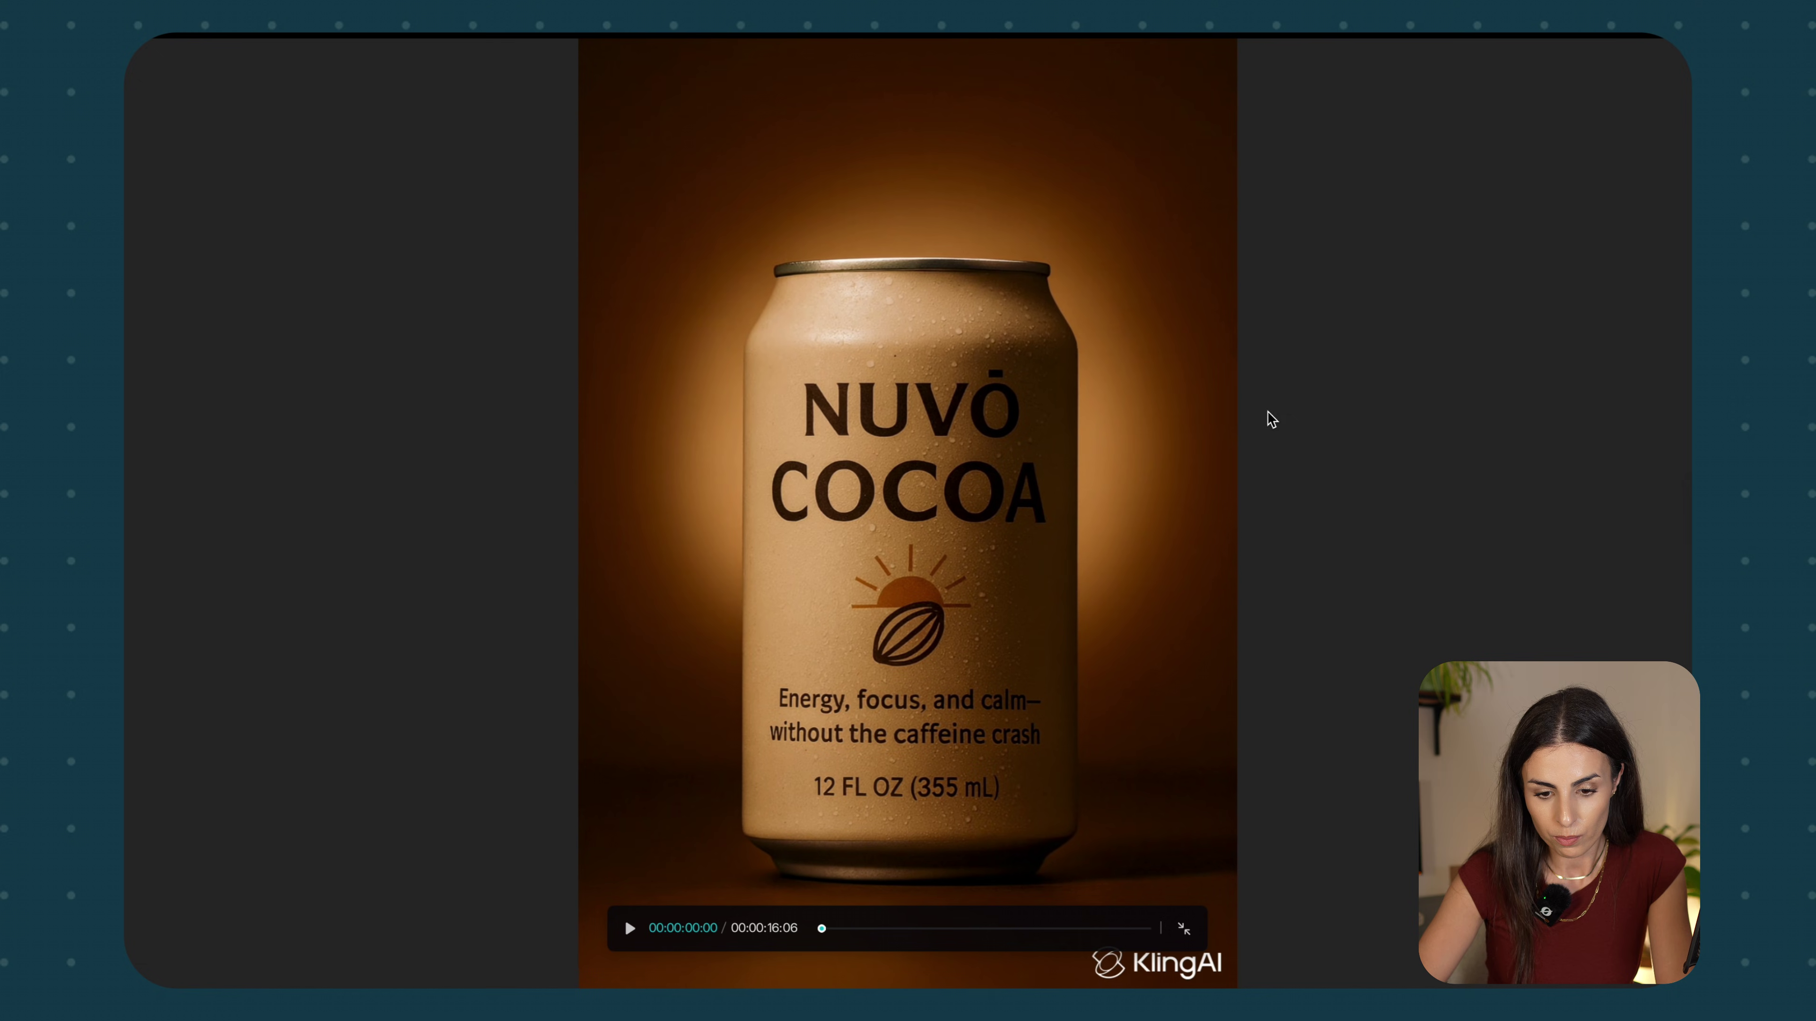
{"action": "left_click", "coordinate": [629, 929]}
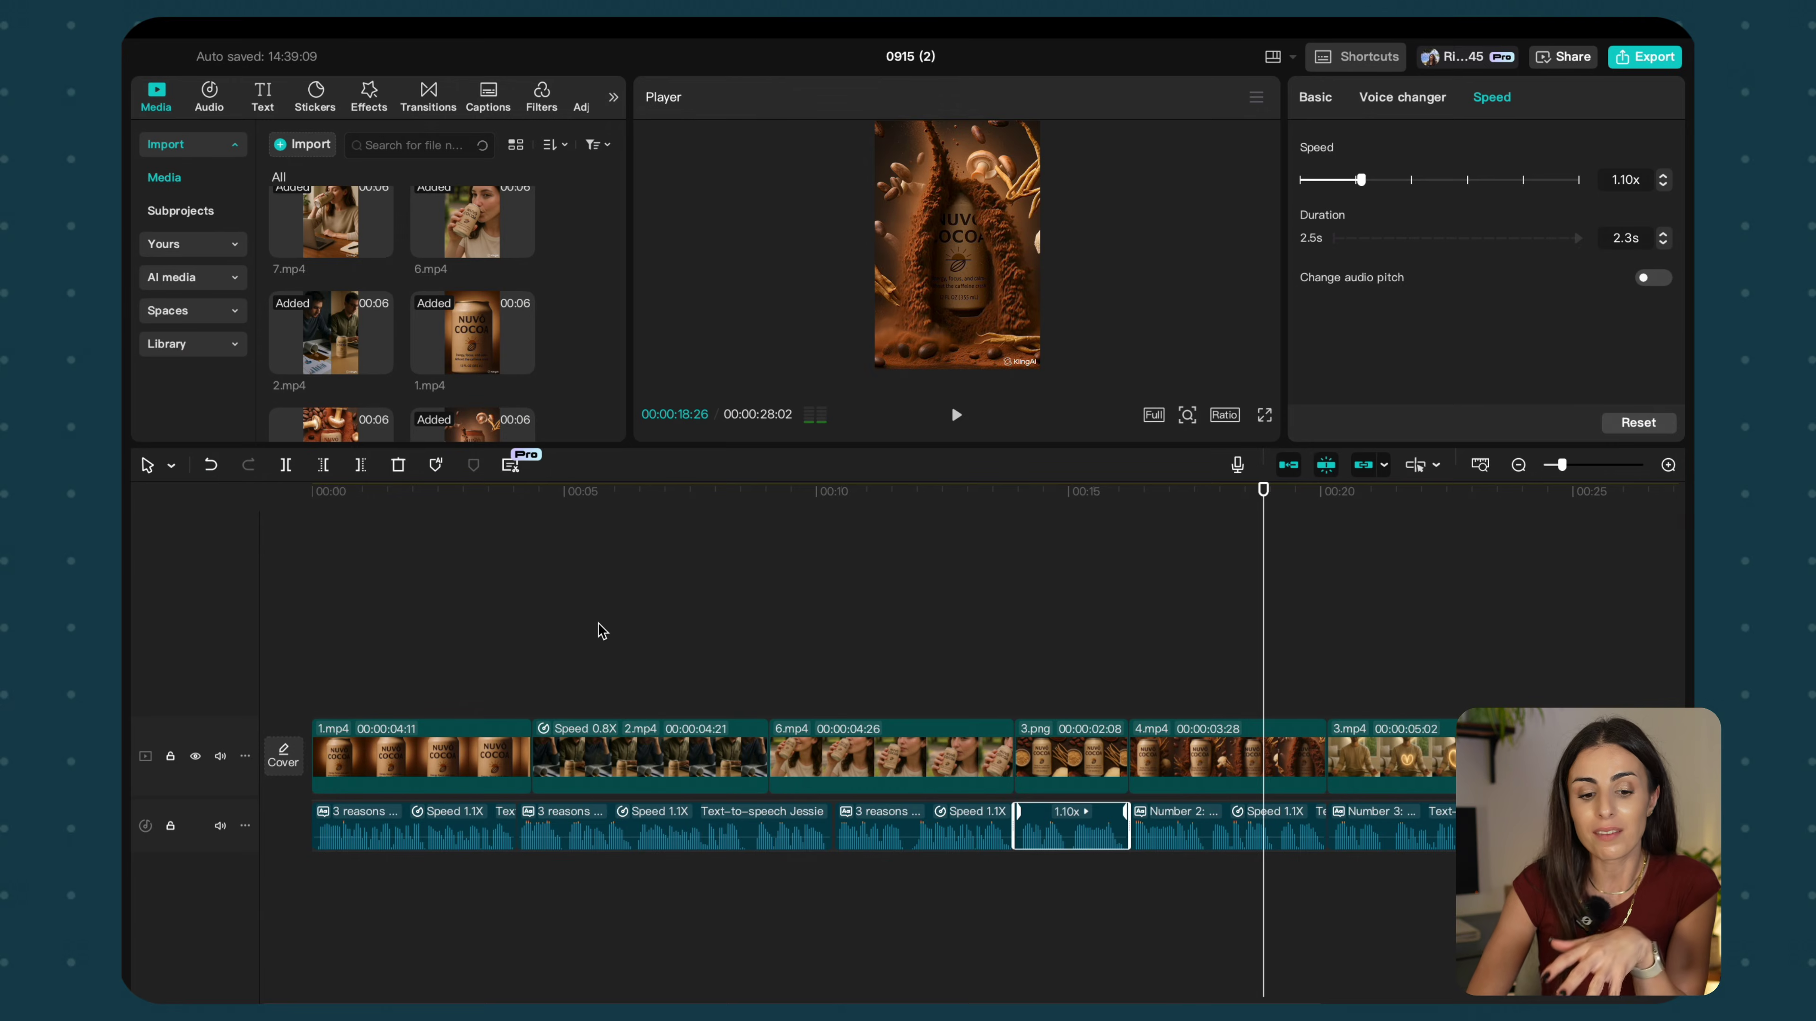
Return the playhead to the start of the timeline and play the assembled Nuvō Cocoa ad in full screen
{"action": "left_click", "coordinate": [489, 521]}
{"action": "left_click_drag", "start_coordinate": [379, 495], "coordinate": [307, 505]}
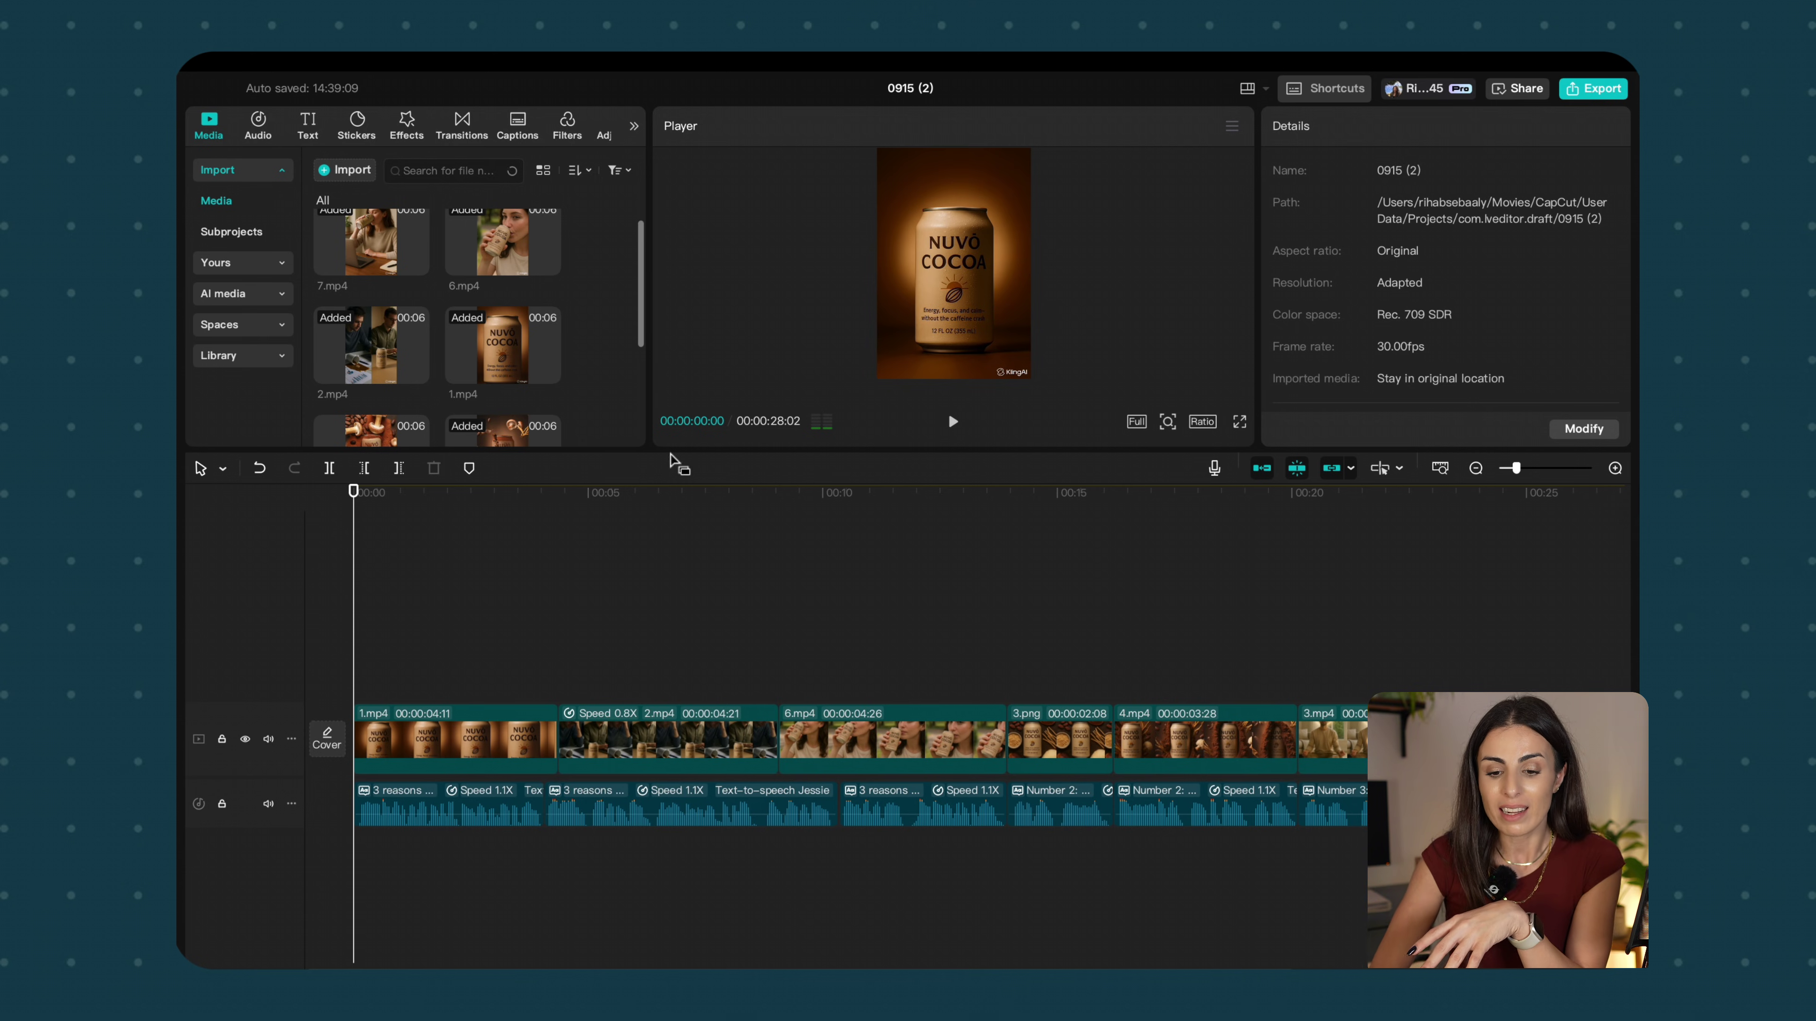
{"action": "left_click", "coordinate": [1239, 421]}
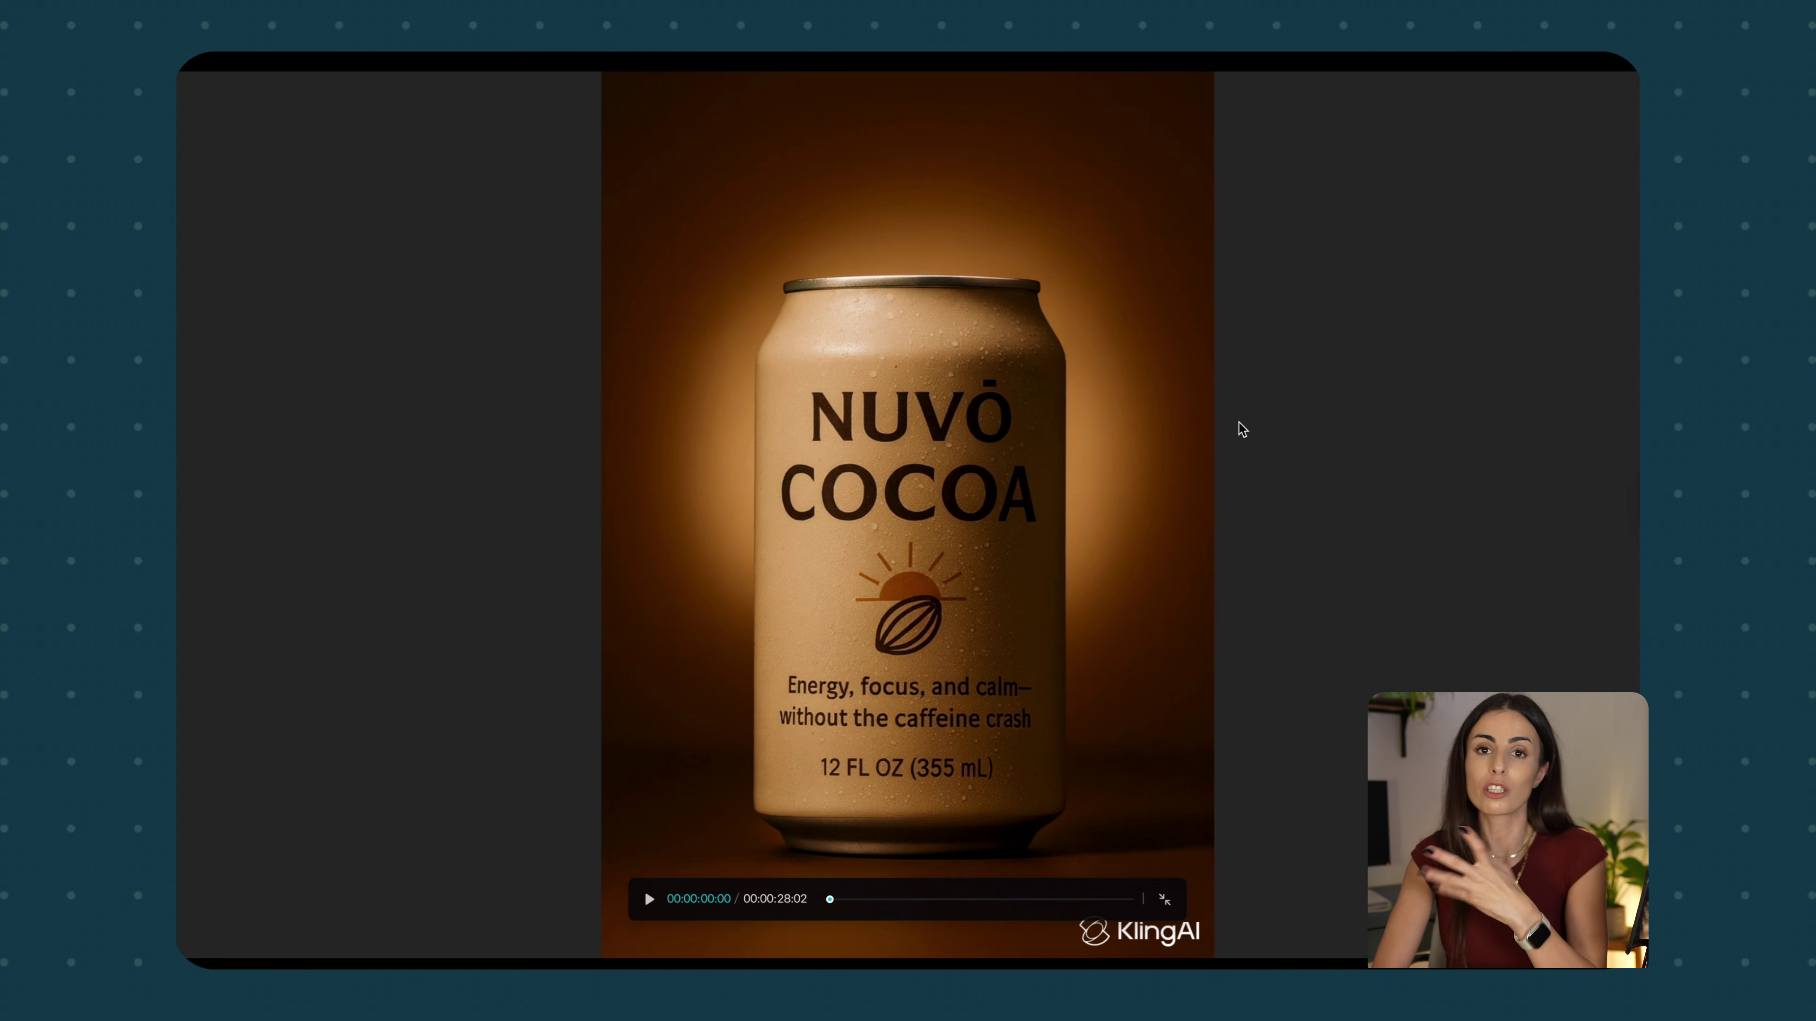
{"action": "left_click", "coordinate": [651, 899]}
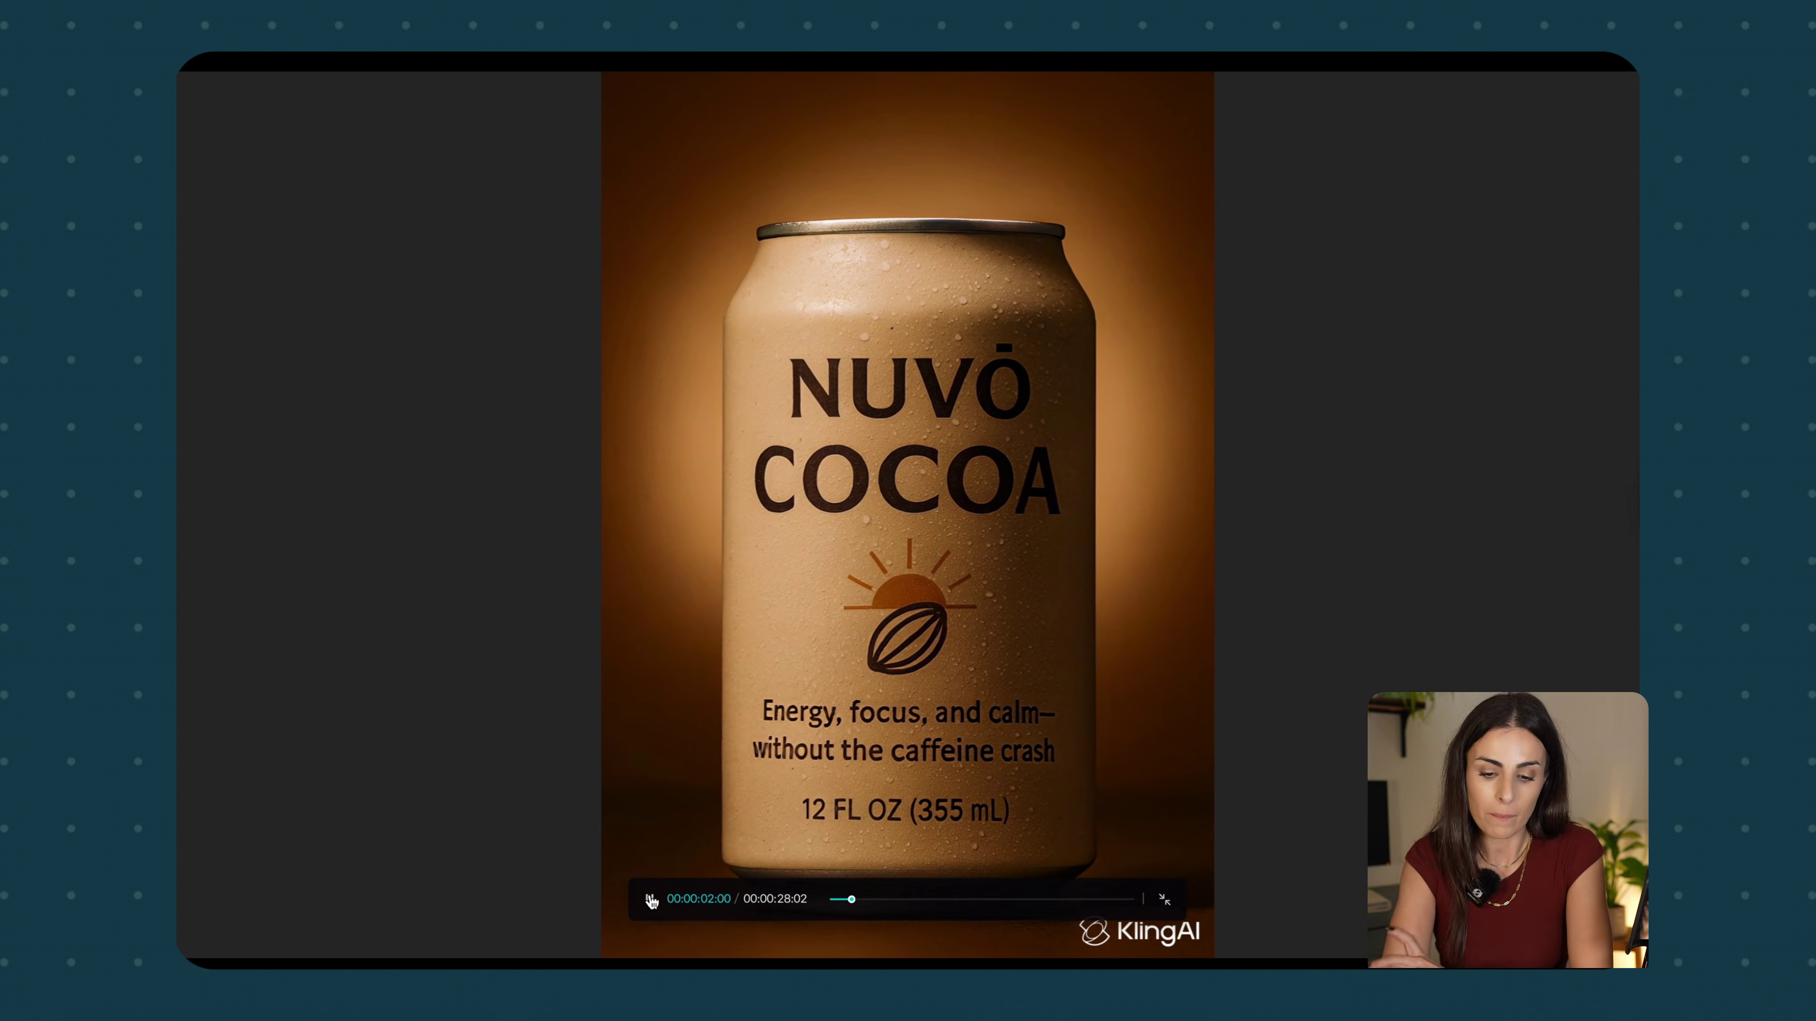